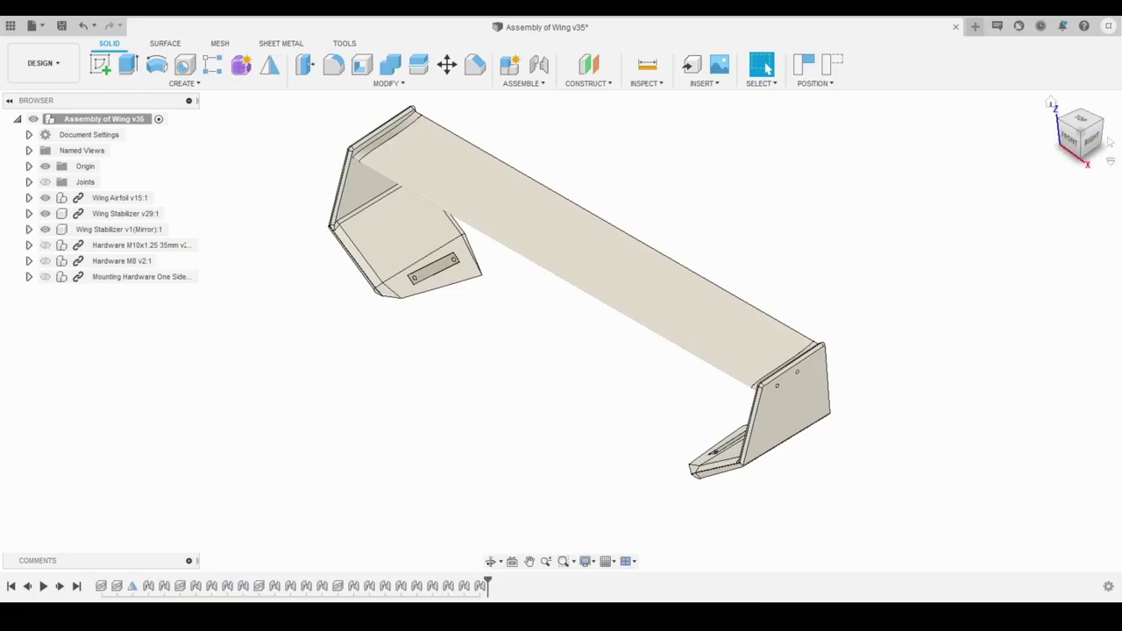
Examine the complete wing assembly from the front and from above, including both stabilizers and the airfoil between them.
mouse_move(1091, 138)
left_mouse_down()
mouse_move(1105, 107)
mouse_move(1094, 128)
left_mouse_up()
scroll(785, 331, "up", 4)
middle_click_drag(786, 331, 680, 330)
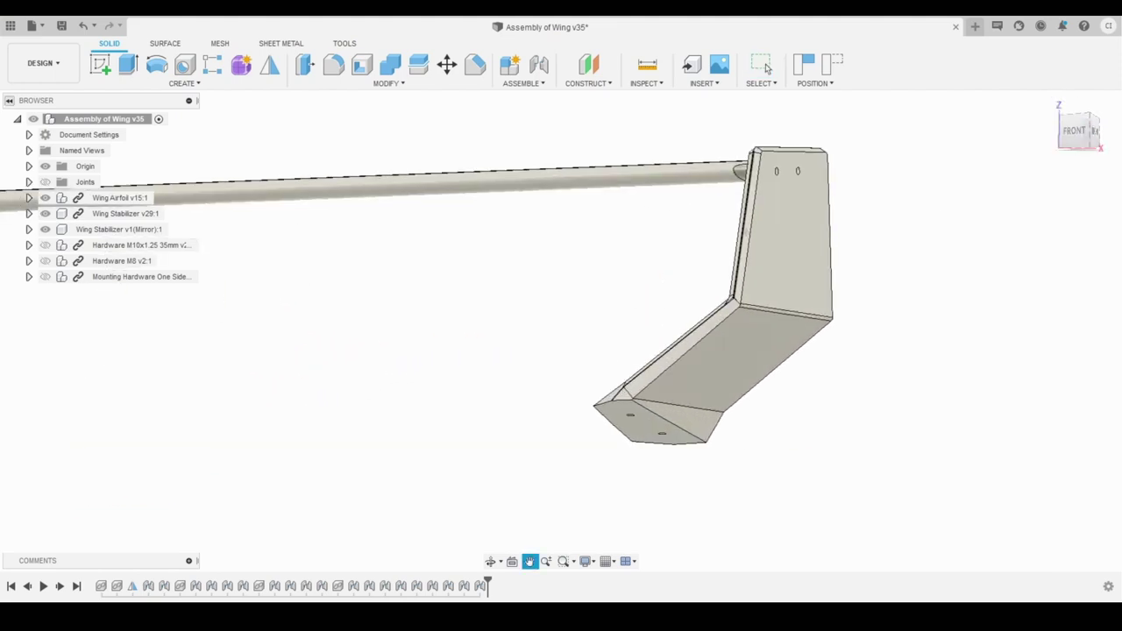
scroll(618, 265, "down", 4)
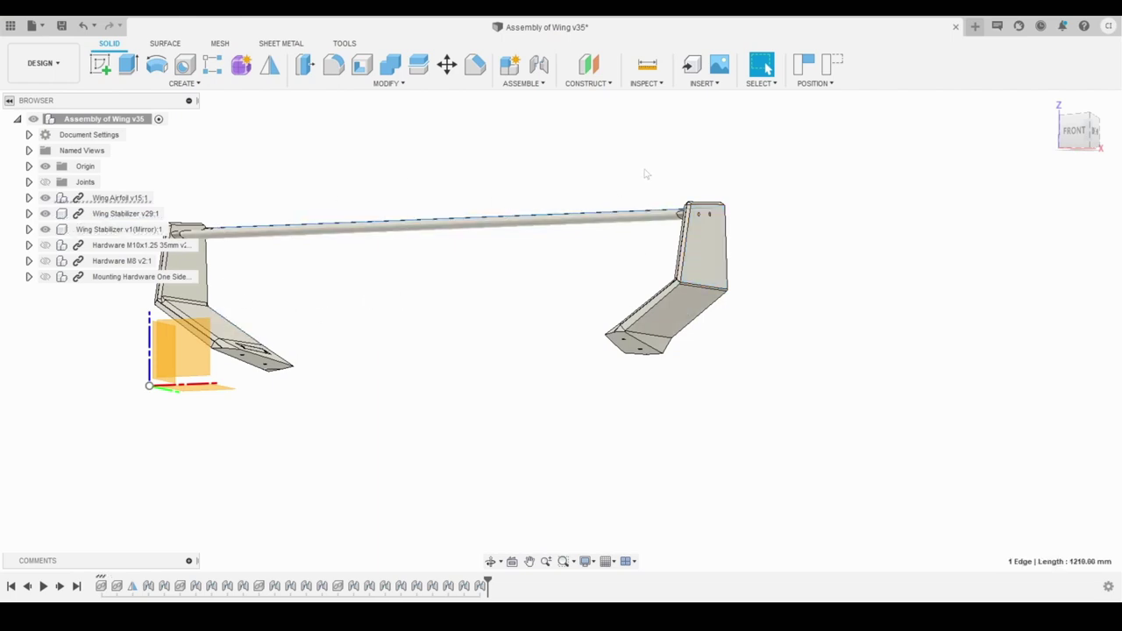
scroll(502, 249, "down", 2)
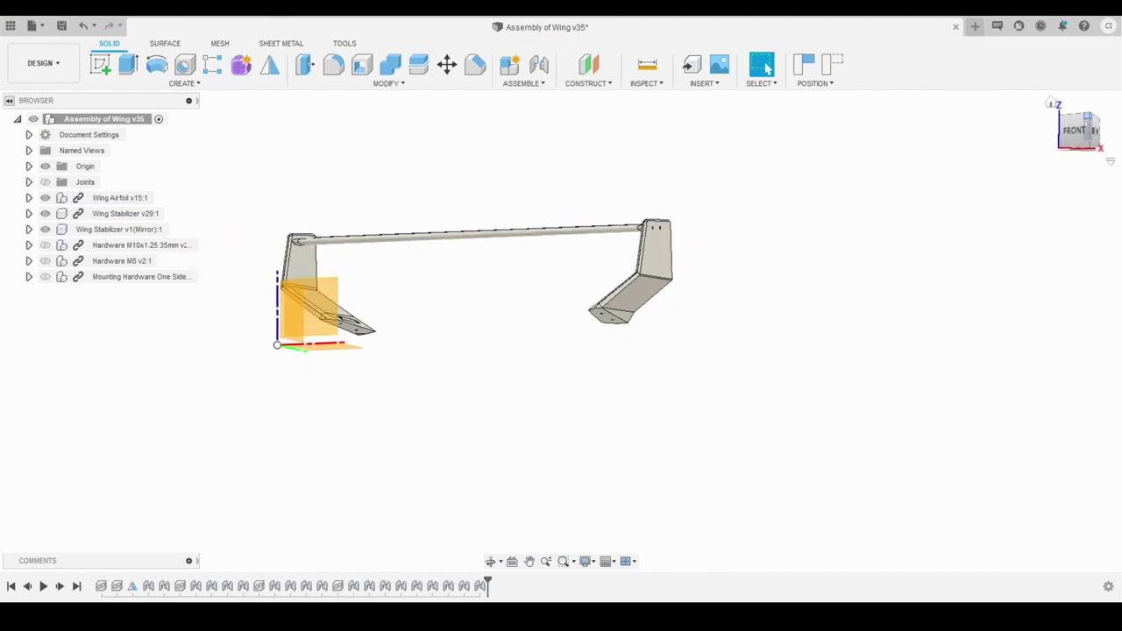
left_click_drag(1087, 124, 1086, 139)
scroll(605, 311, "up", 8)
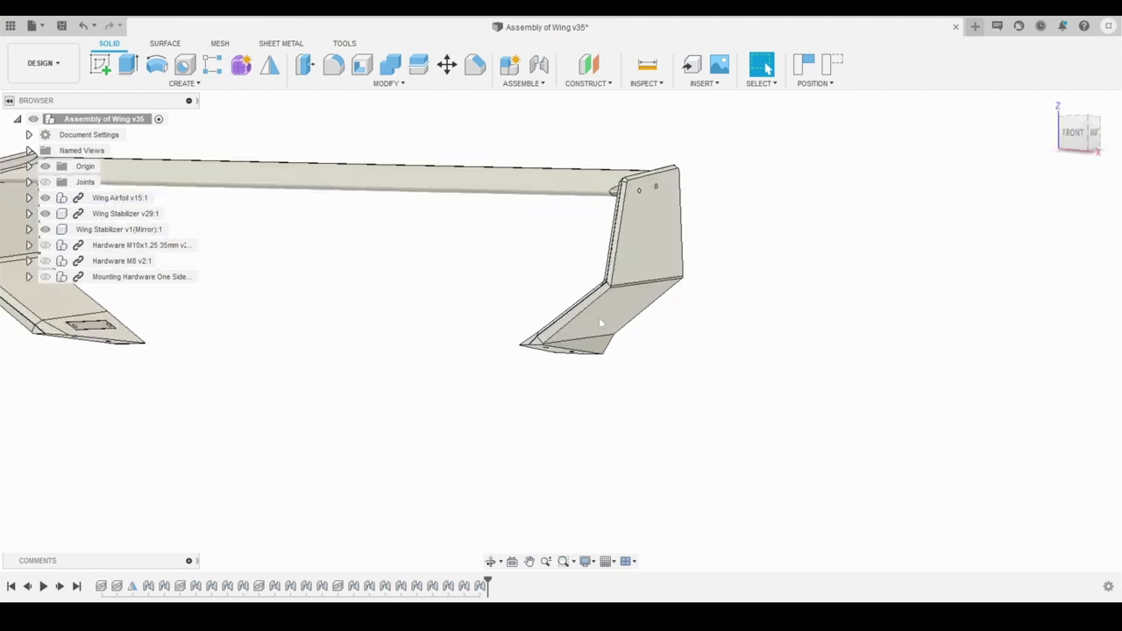
Hide the wing airfoil and the mirrored stabilizer to view Wing Stabilizer v29 on its own.
left_click(45, 213)
left_click(45, 228)
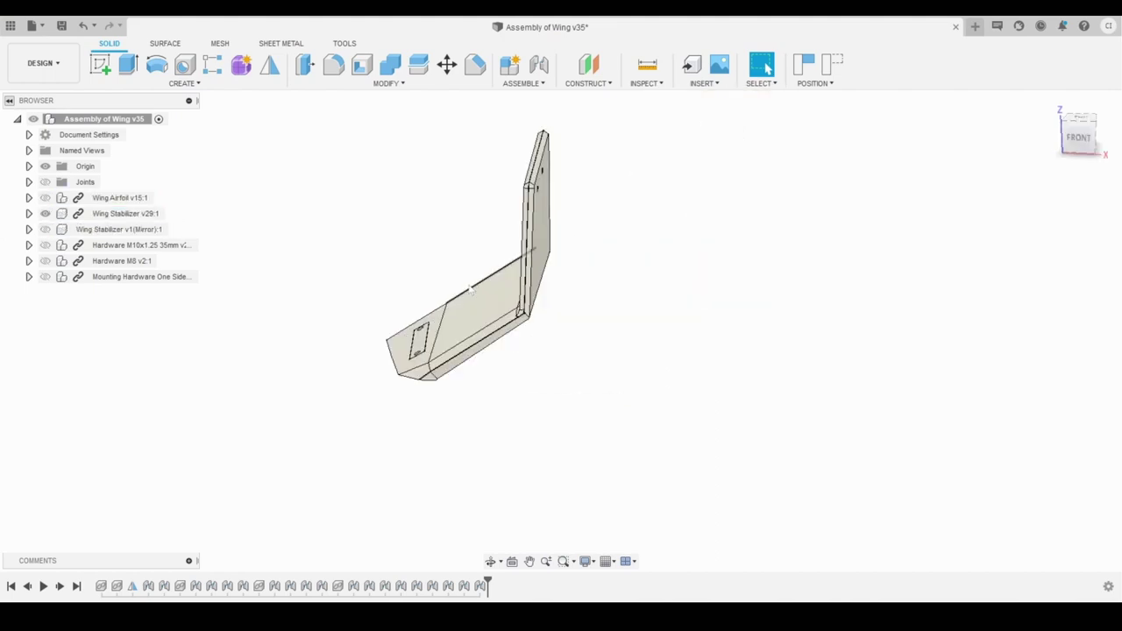
scroll(429, 293, "up", 3)
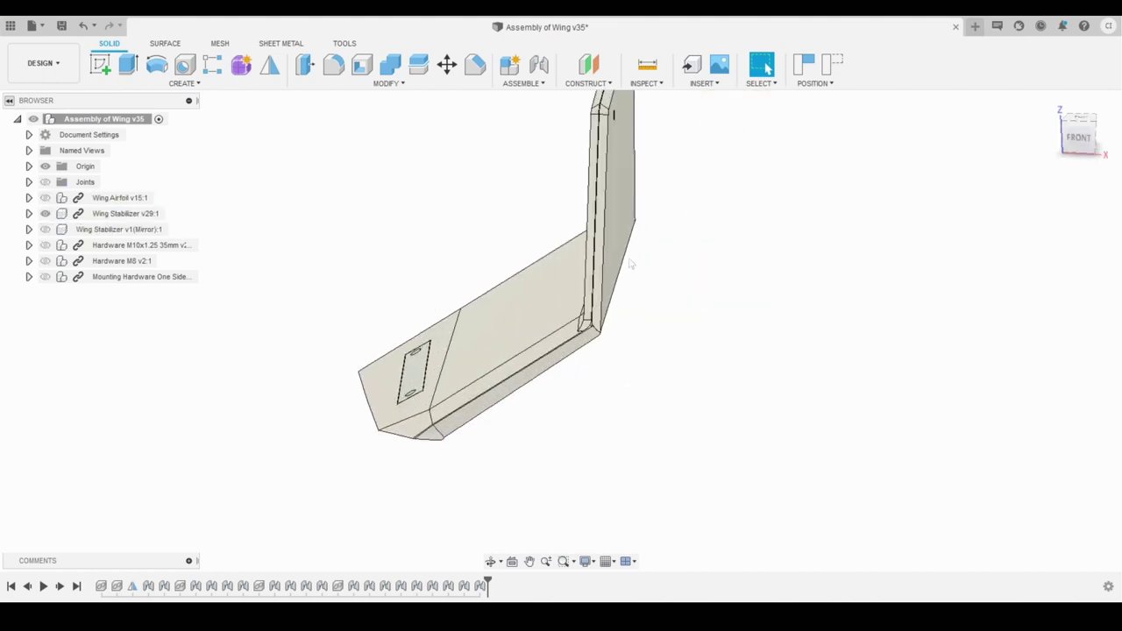
scroll(667, 153, "down", 2)
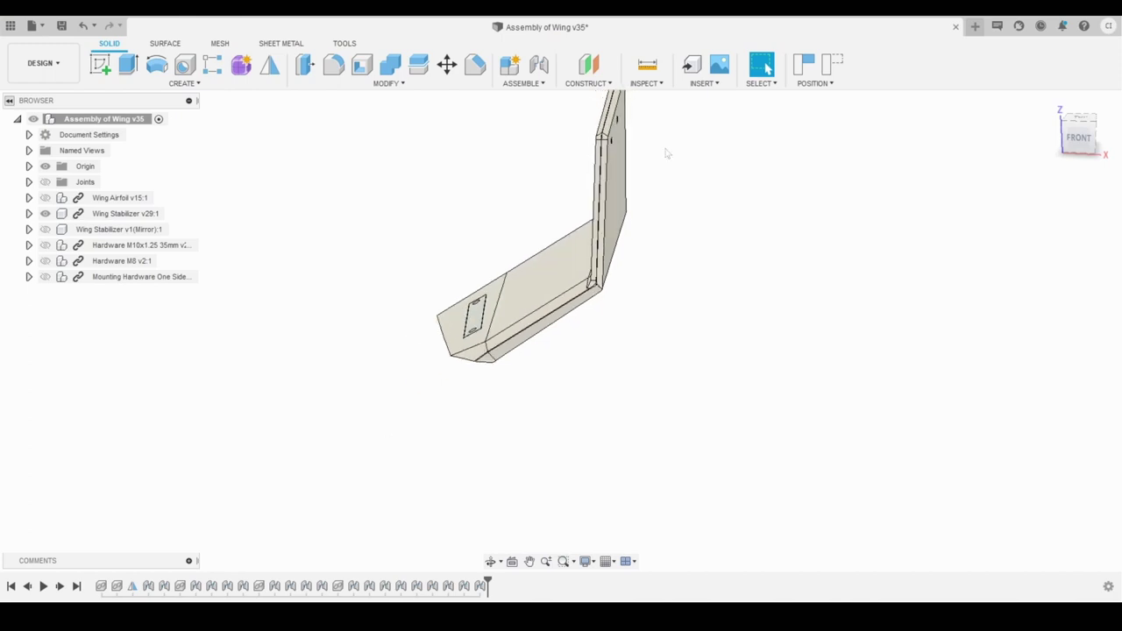
left_click_drag(1069, 132, 1017, 138)
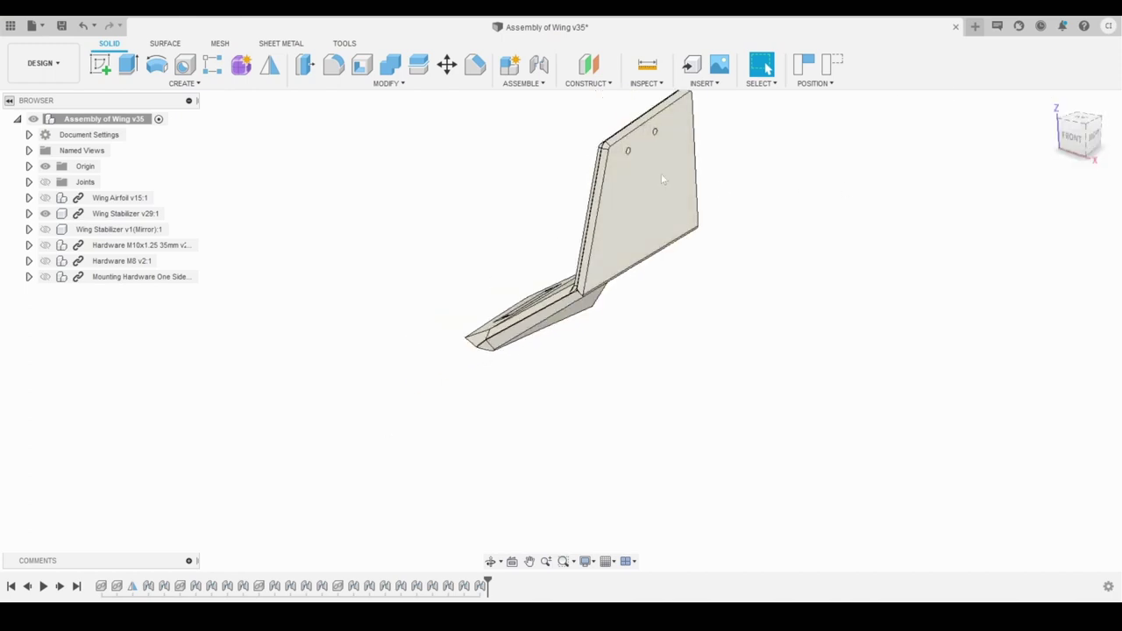
Examine the stabilizer's angled foot up close, including its rectangular two-hole pocket and its beveled edges.
scroll(544, 315, "up", 5)
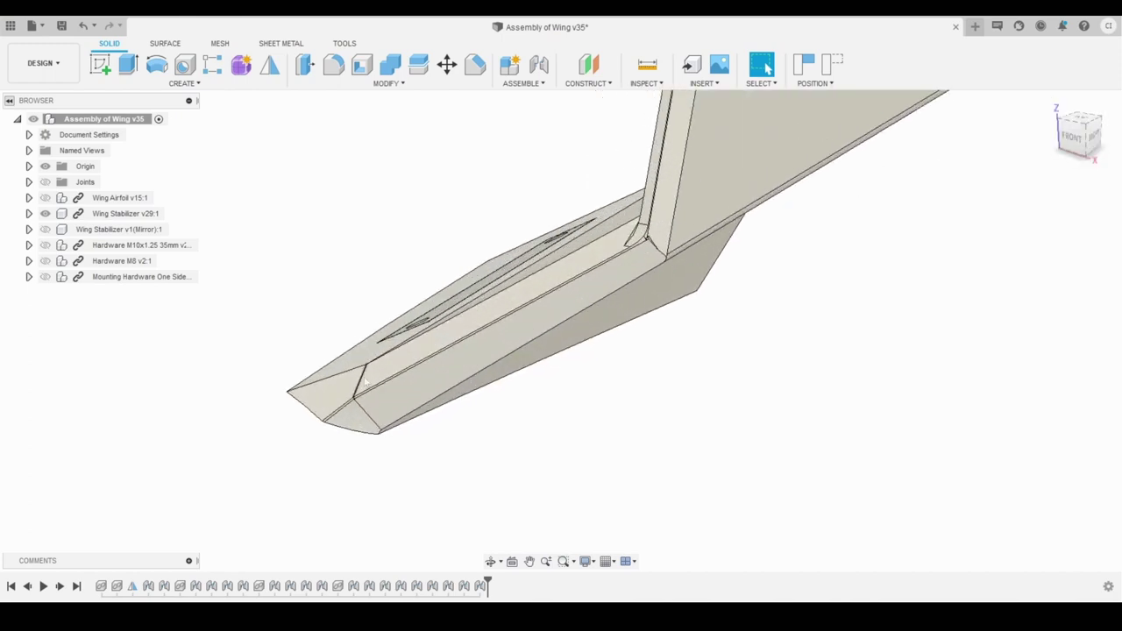
middle_click_drag(561, 331, 667, 335, "shift")
scroll(307, 386, "up", 2)
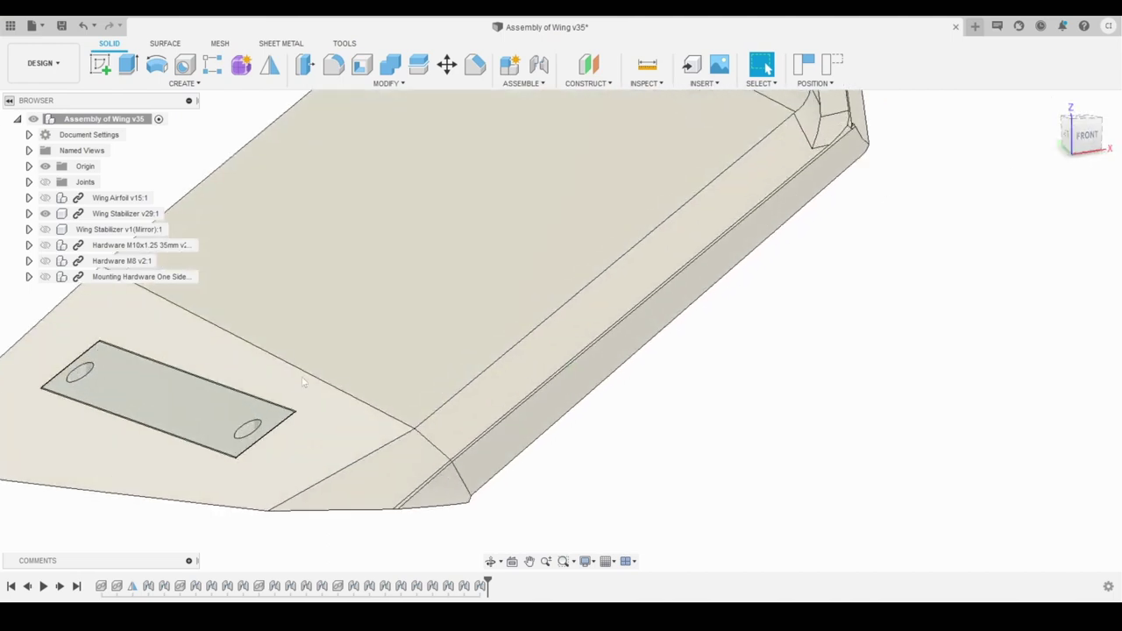
scroll(307, 395, "down", 2)
scroll(272, 414, "up", 2)
scroll(386, 392, "down", 2)
scroll(386, 393, "down", 1)
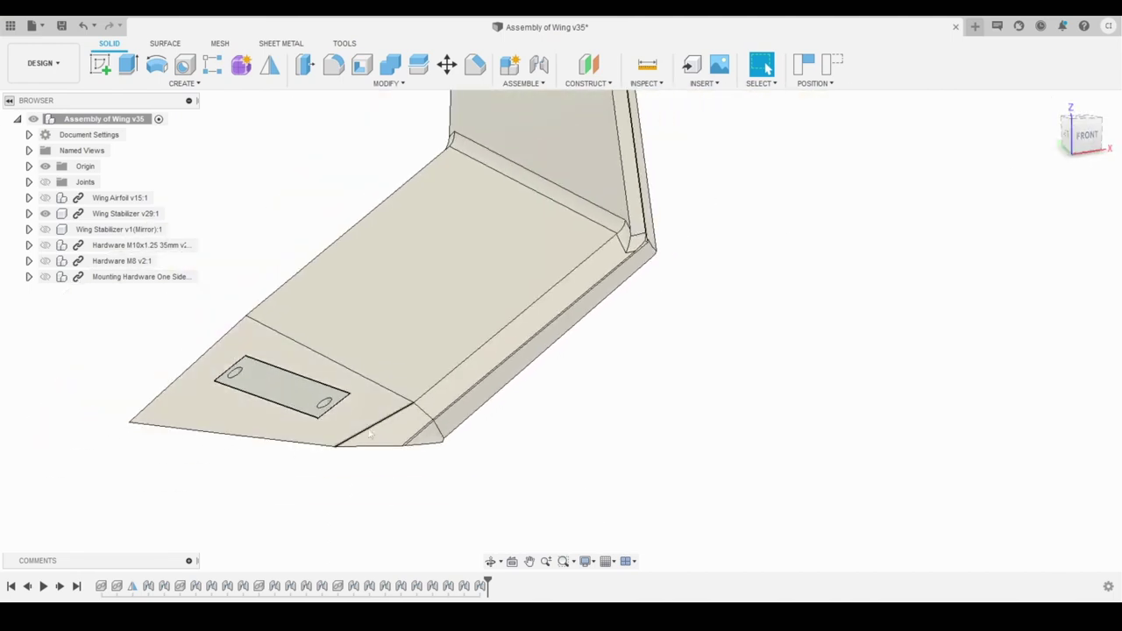
middle_click_drag(561, 330, 300, 438, "shift")
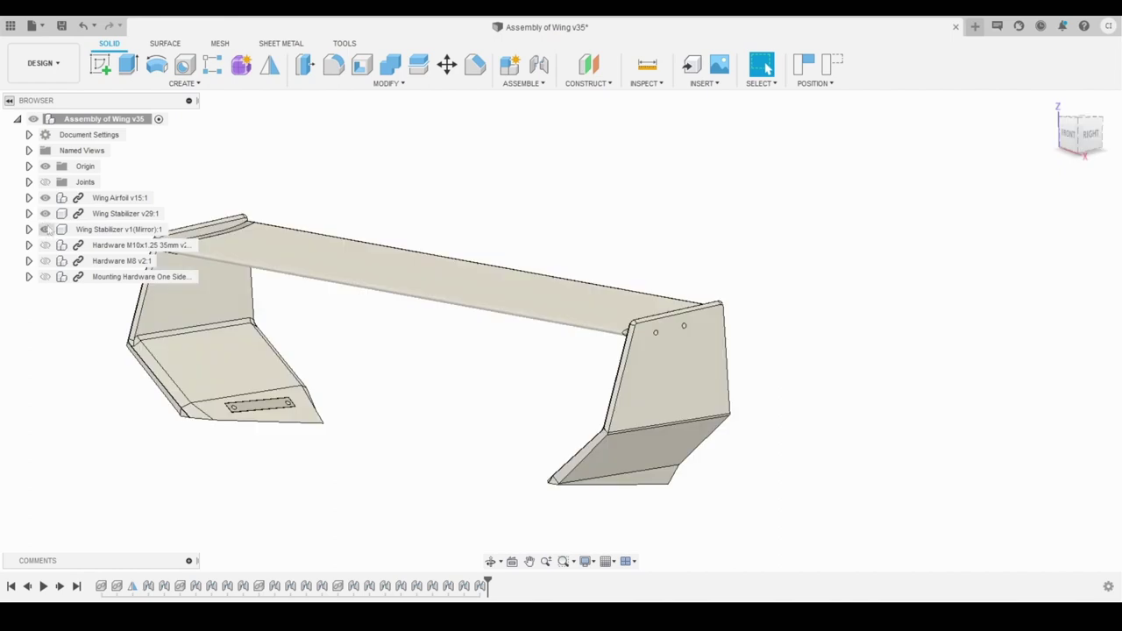
Toggle the mirrored stabilizer's visibility to compare the two sides and view the whole wing.
left_click(45, 229)
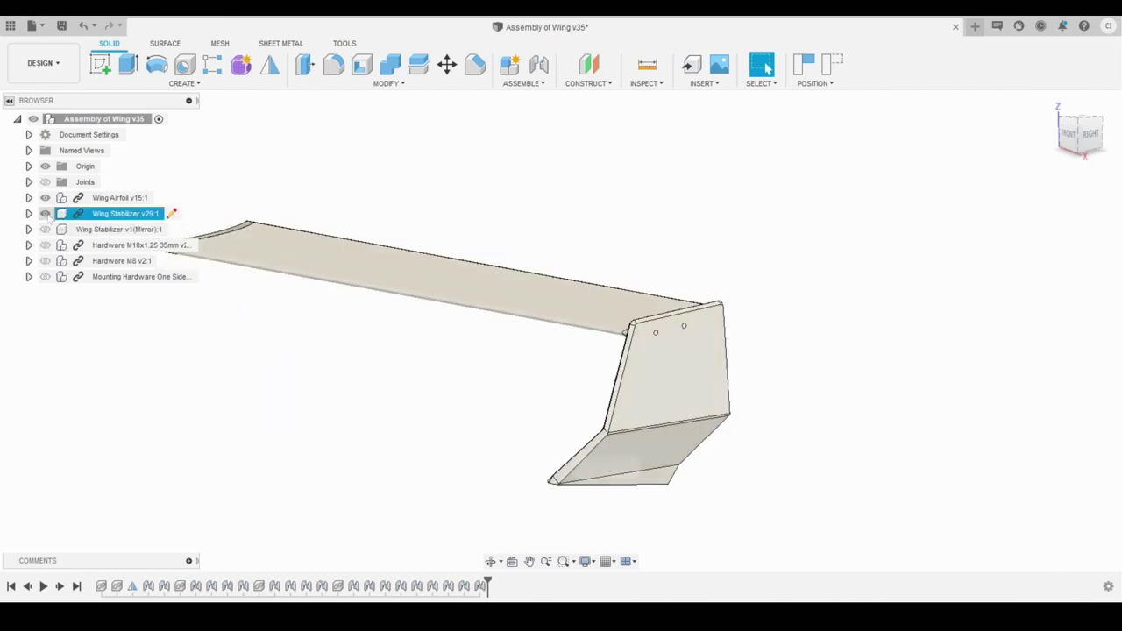
left_click_drag(1062, 140, 1096, 133)
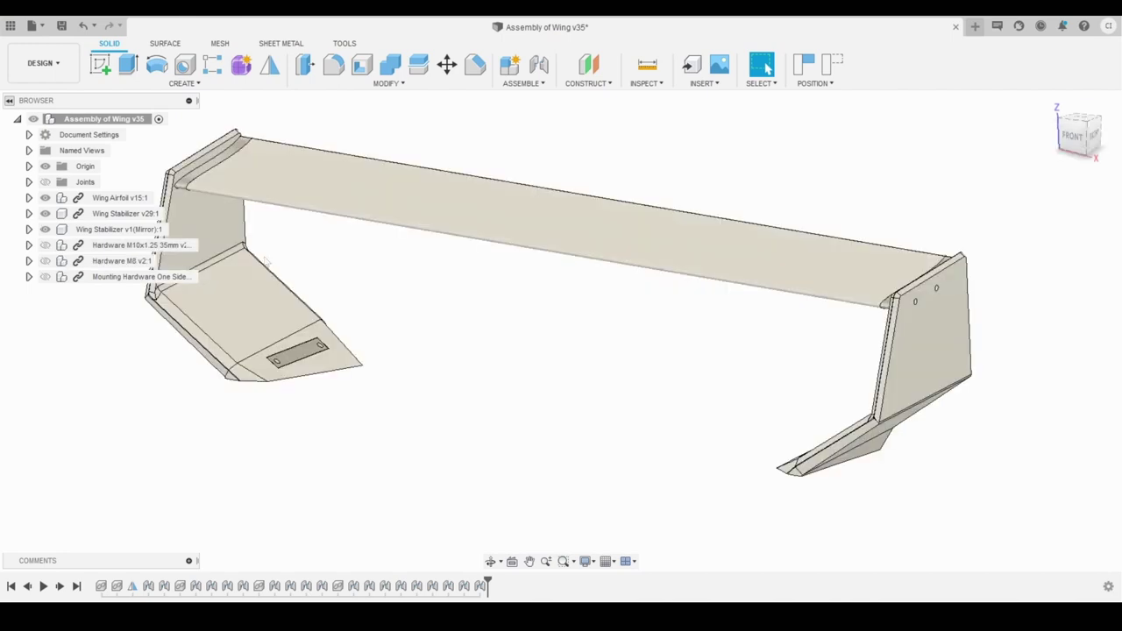
scroll(486, 332, "down", 2)
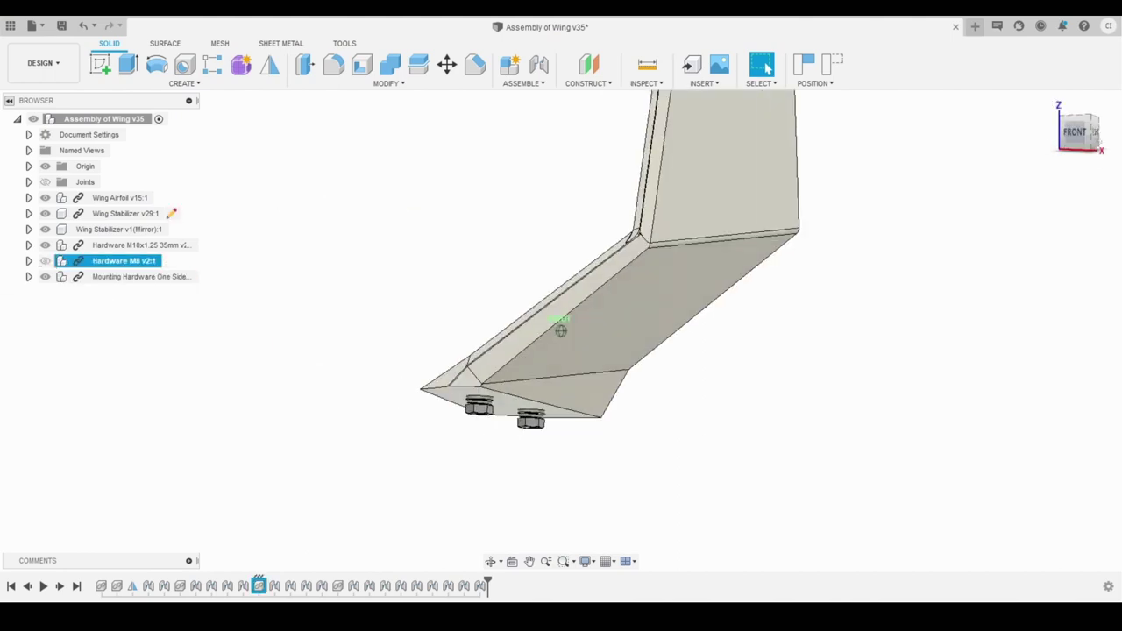
Examine the mounting bolts beneath the stabilizer foot and the matching holes in its pocket.
middle_click_drag(439, 351, 325, 307)
left_click(431, 249)
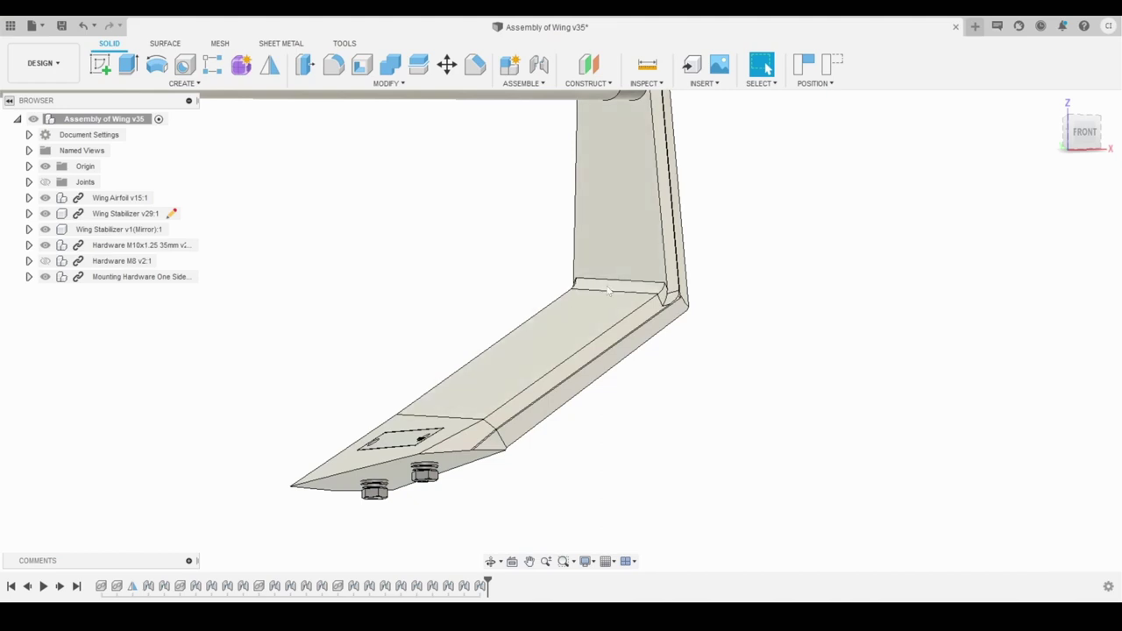
middle_click_drag(629, 291, 561, 368, "shift")
middle_click_drag(561, 368, 604, 335)
scroll(552, 363, "up", 4)
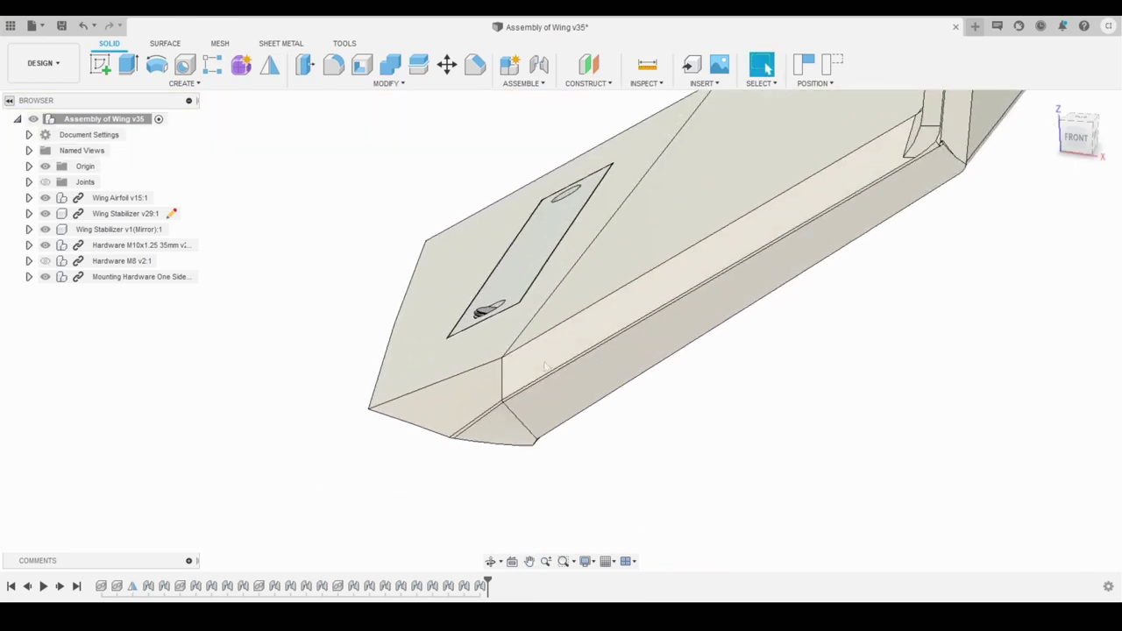
scroll(662, 223, "down", 1)
scroll(666, 221, "down", 5)
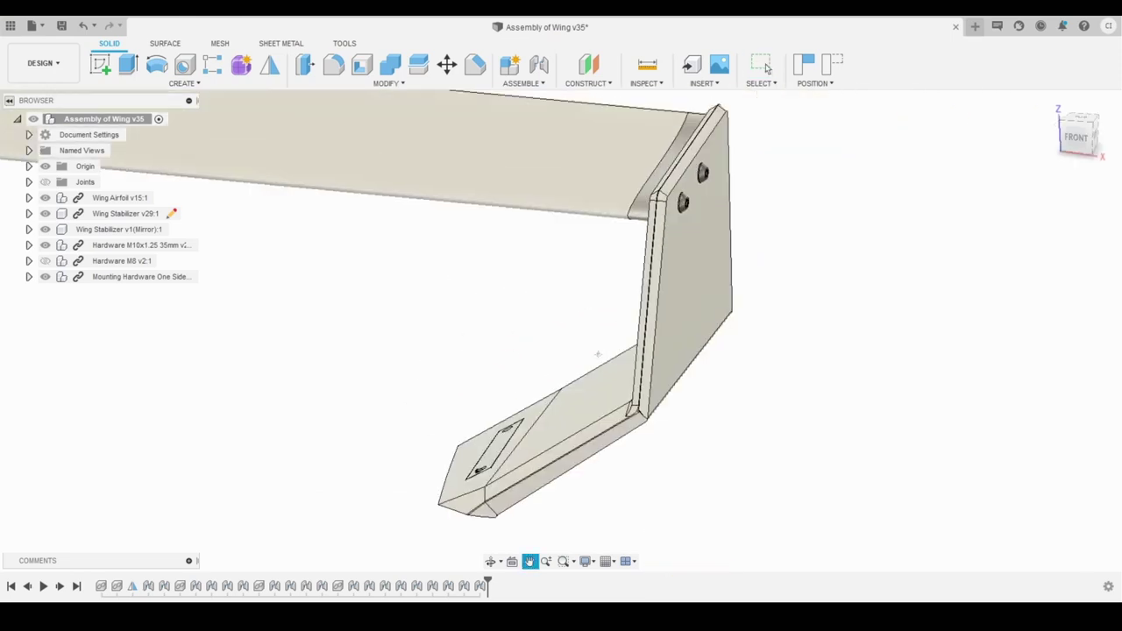
Examine the two bolts that fasten the stabilizer's upright plate to the end of the airfoil.
scroll(657, 197, "up", 3)
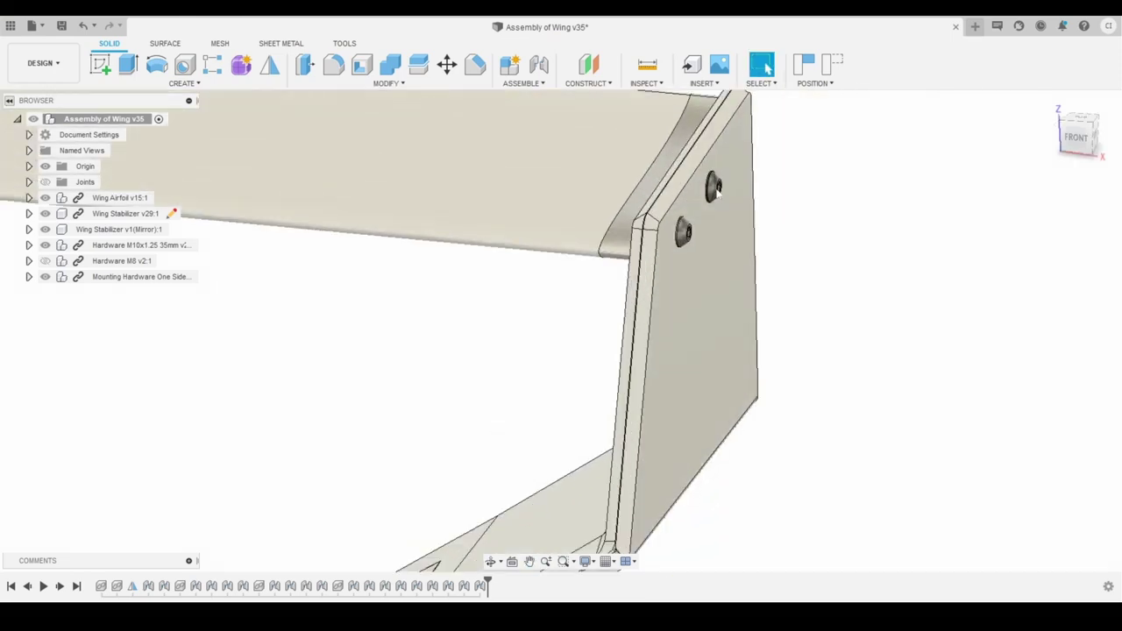
scroll(642, 210, "down", 3)
scroll(643, 210, "down", 2)
scroll(655, 211, "up", 3)
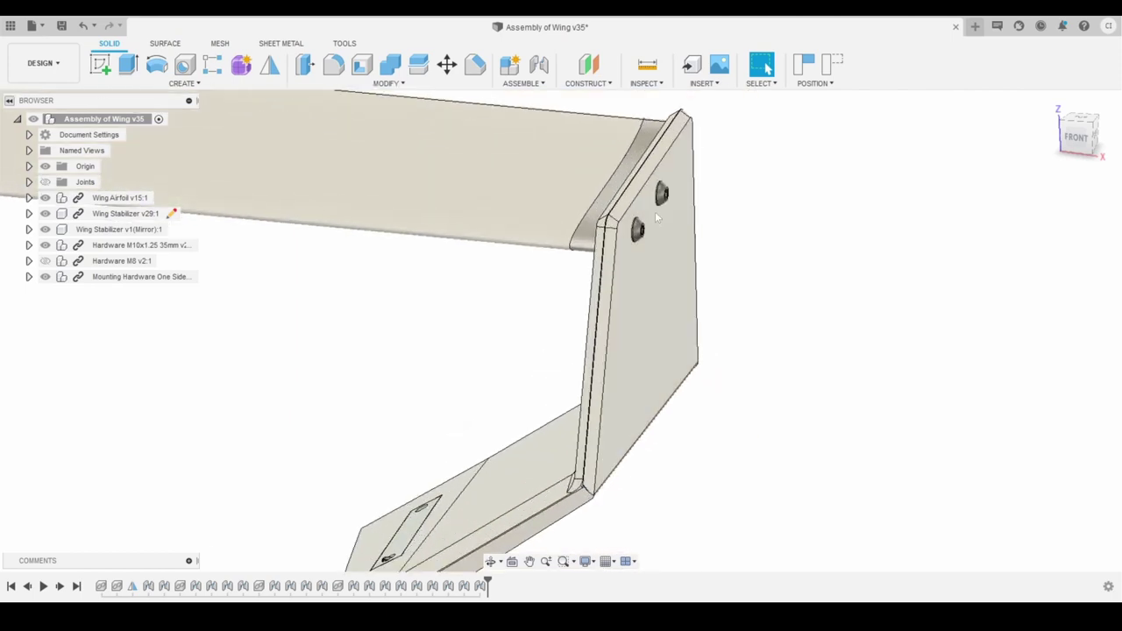
scroll(627, 256, "down", 4)
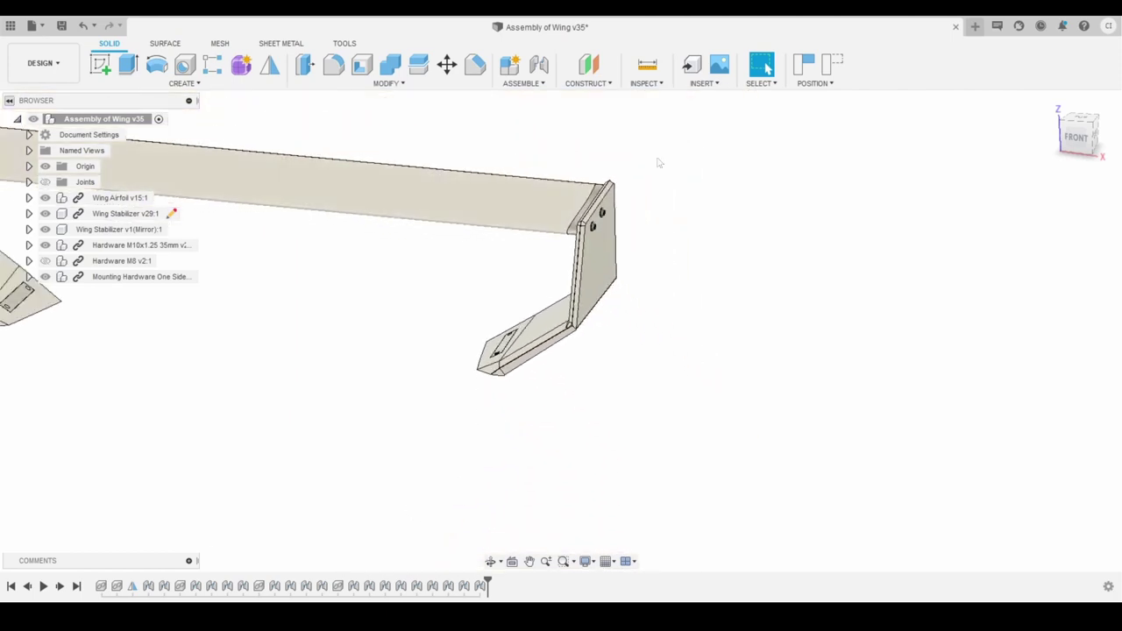
Examine the airfoil's trailing edge from behind, up to where it meets the stabilizer.
middle_click_drag(561, 331, 386, 307, "shift")
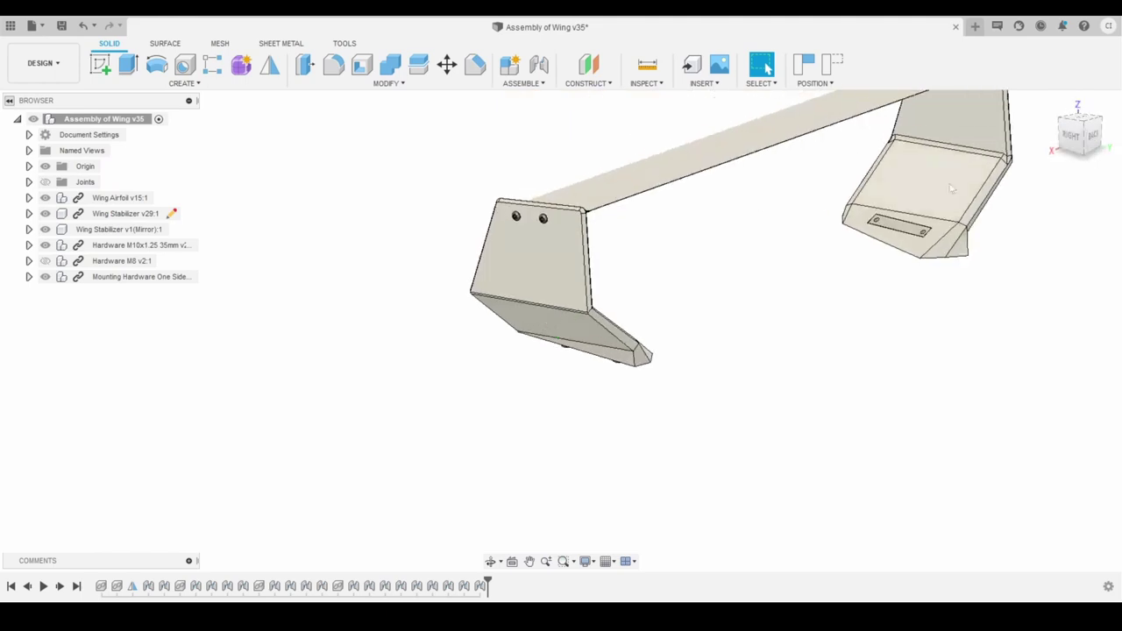
scroll(688, 217, "up", 3)
scroll(624, 176, "up", 4)
scroll(555, 170, "up", 2)
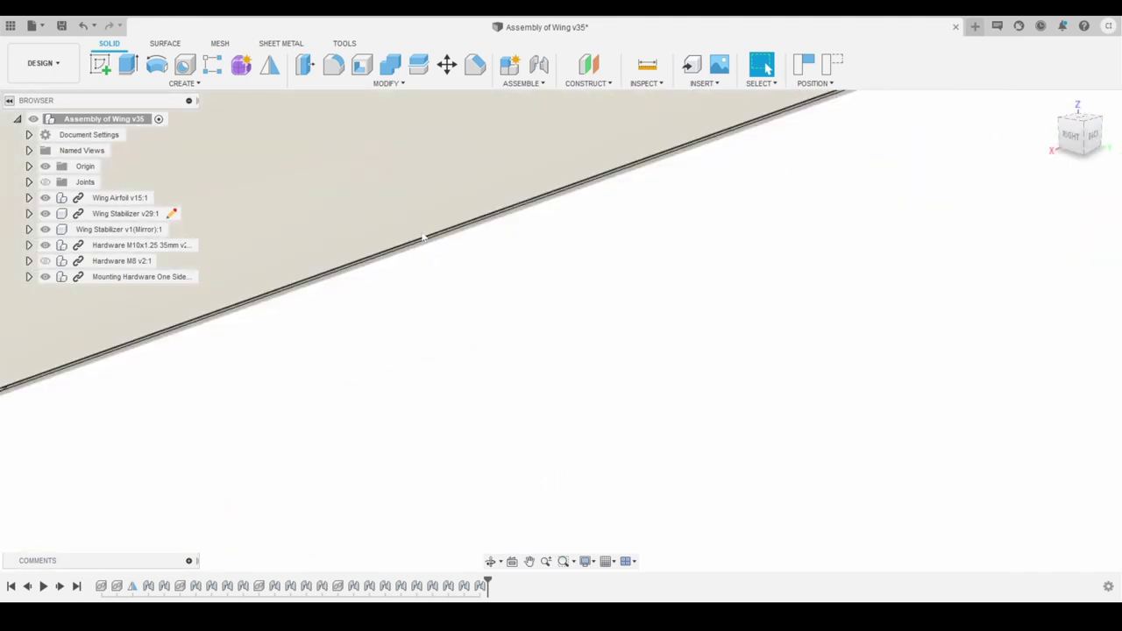
middle_click_drag(497, 189, 602, 190)
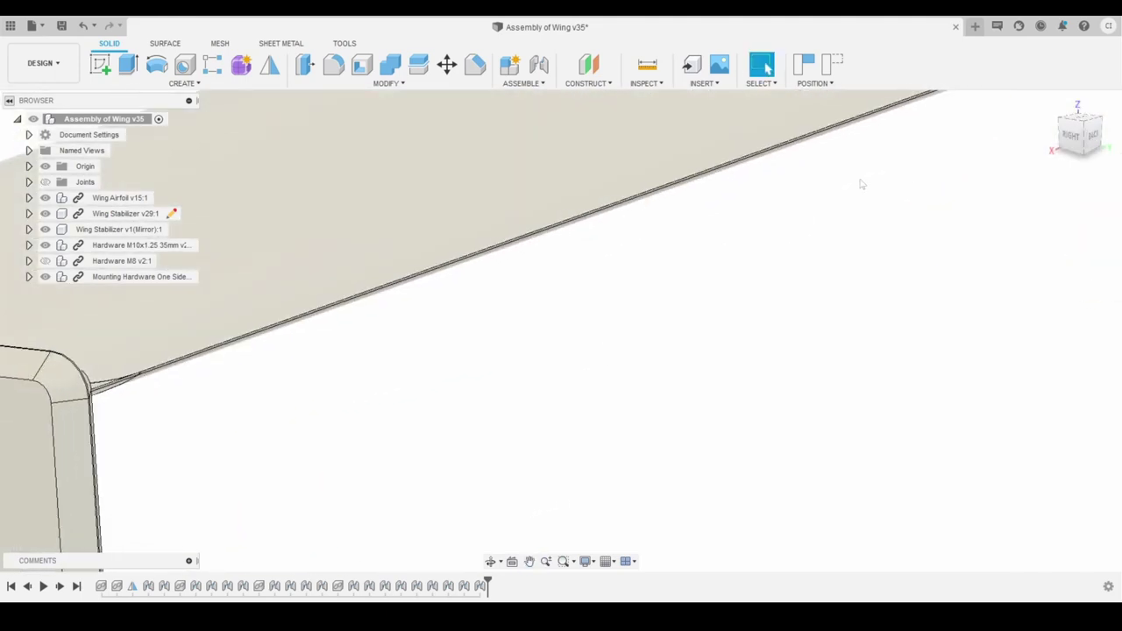
Hide Wing Stabilizer v29 and view the airfoil's exposed end profile from the right side.
left_click(45, 213)
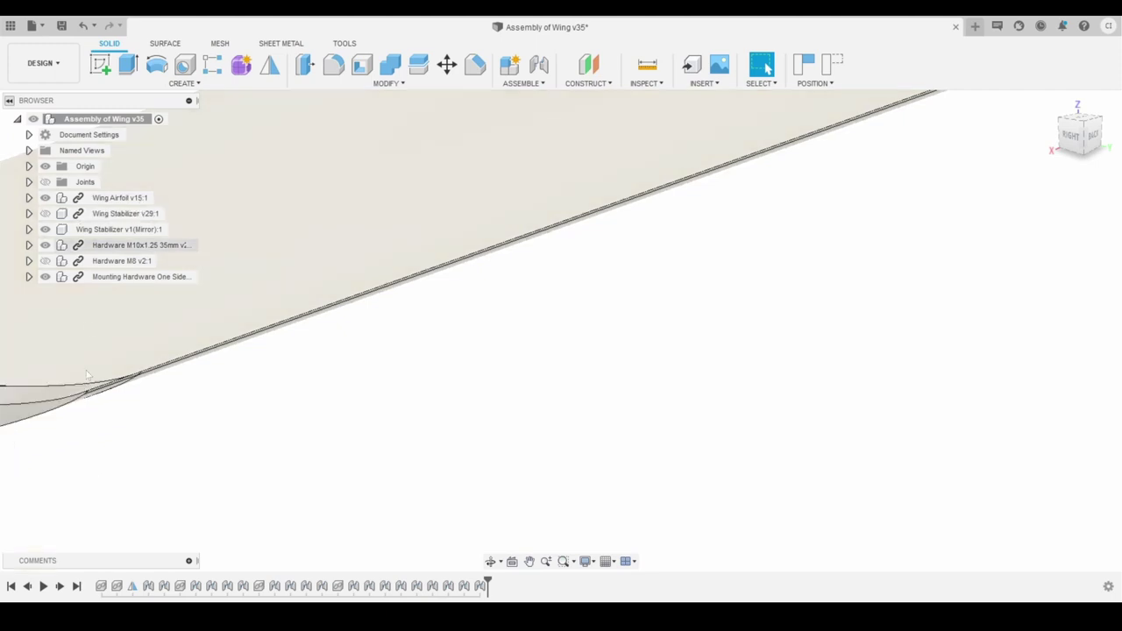
scroll(88, 375, "up", 2)
left_click(1070, 134)
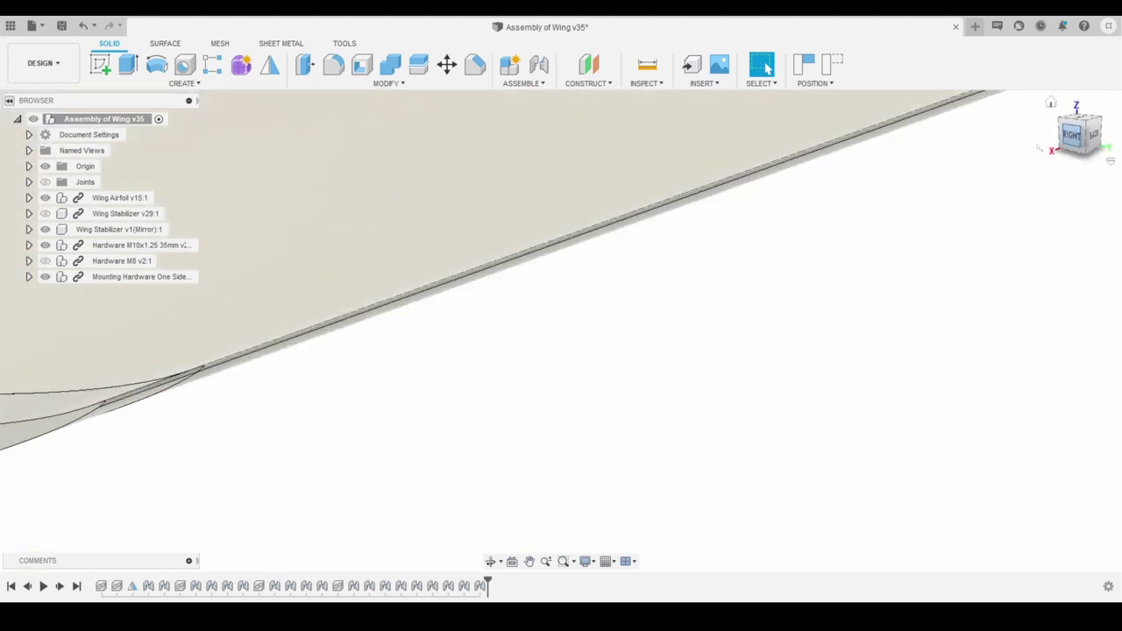
Inspect the airfoil's trailing-edge tip and its clearance to the rounded corner of the mirrored stabilizer.
scroll(826, 115, "up", 6)
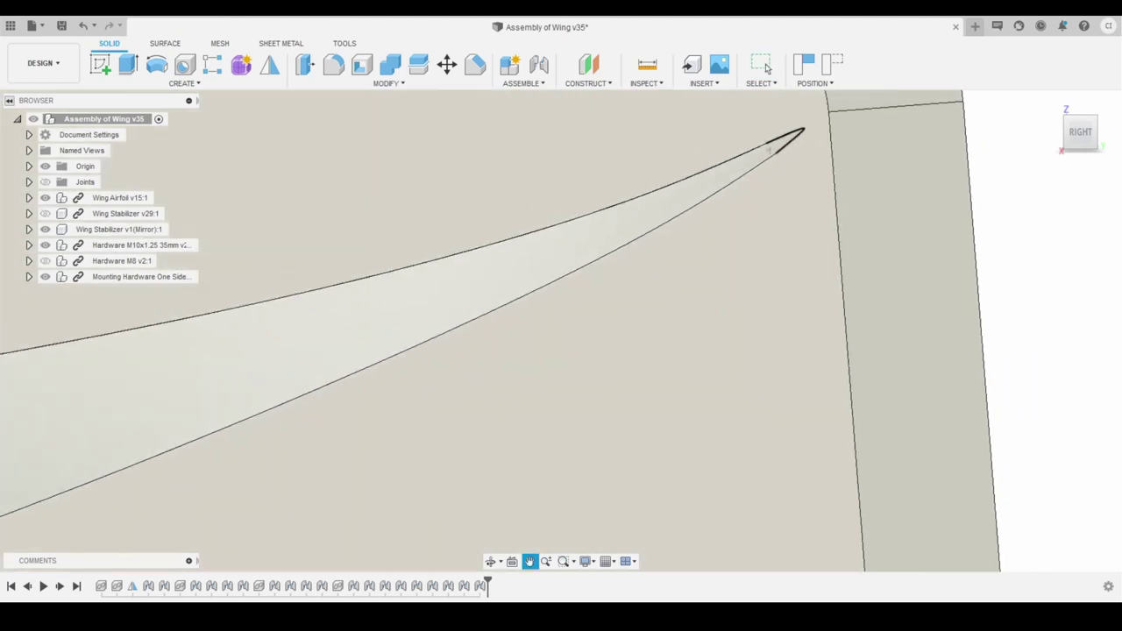
left_click(762, 65)
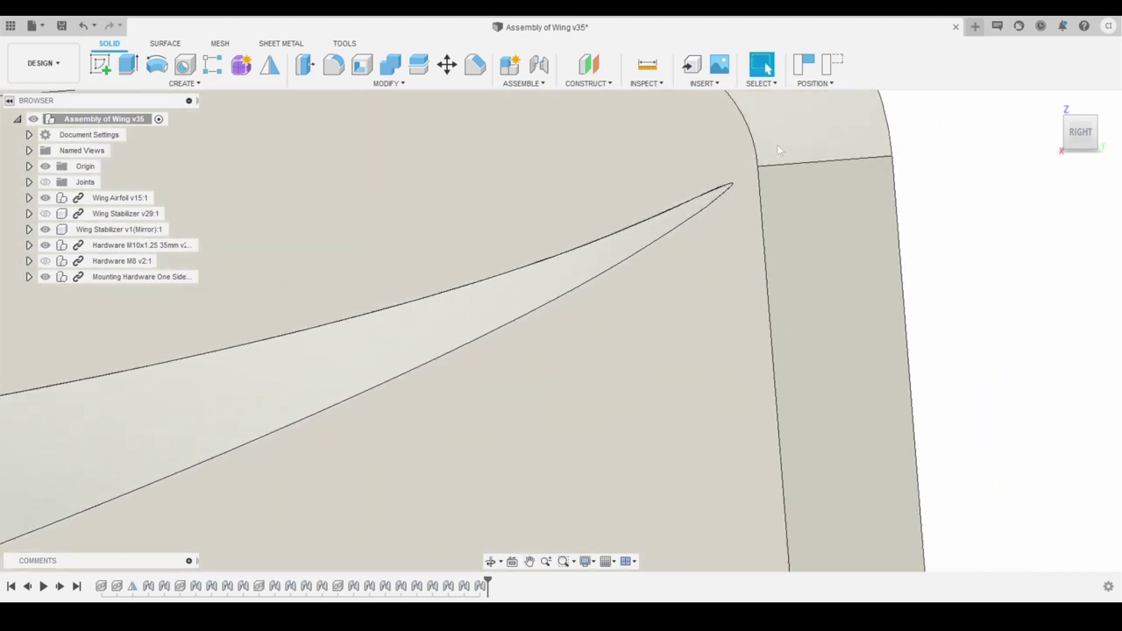
scroll(754, 171, "up", 3)
scroll(712, 203, "up", 3)
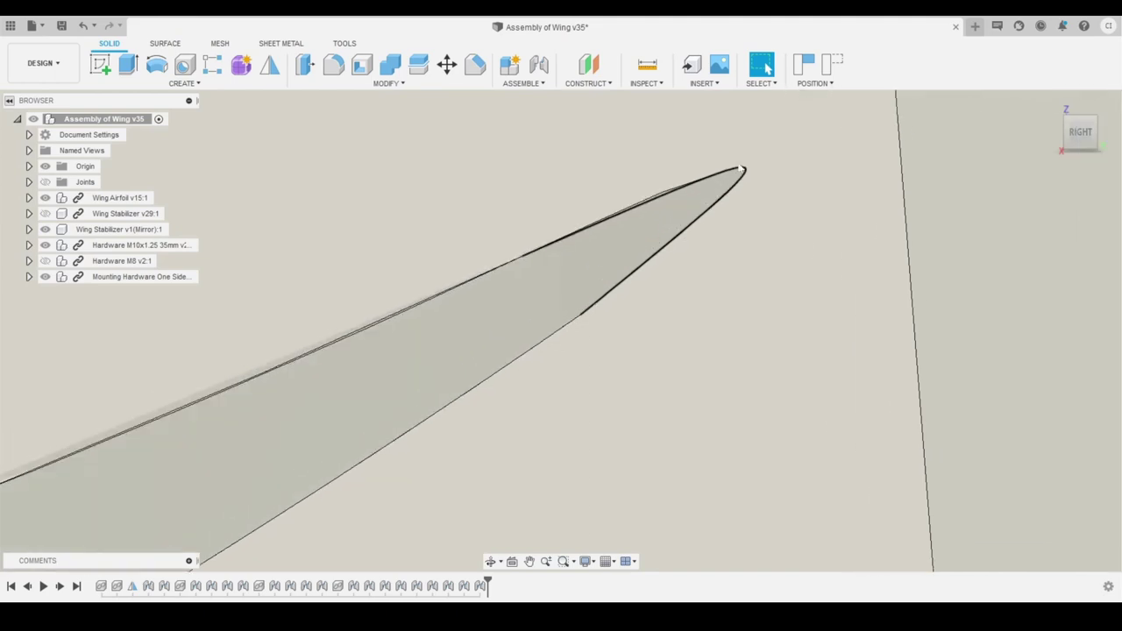
scroll(722, 173, "up", 5)
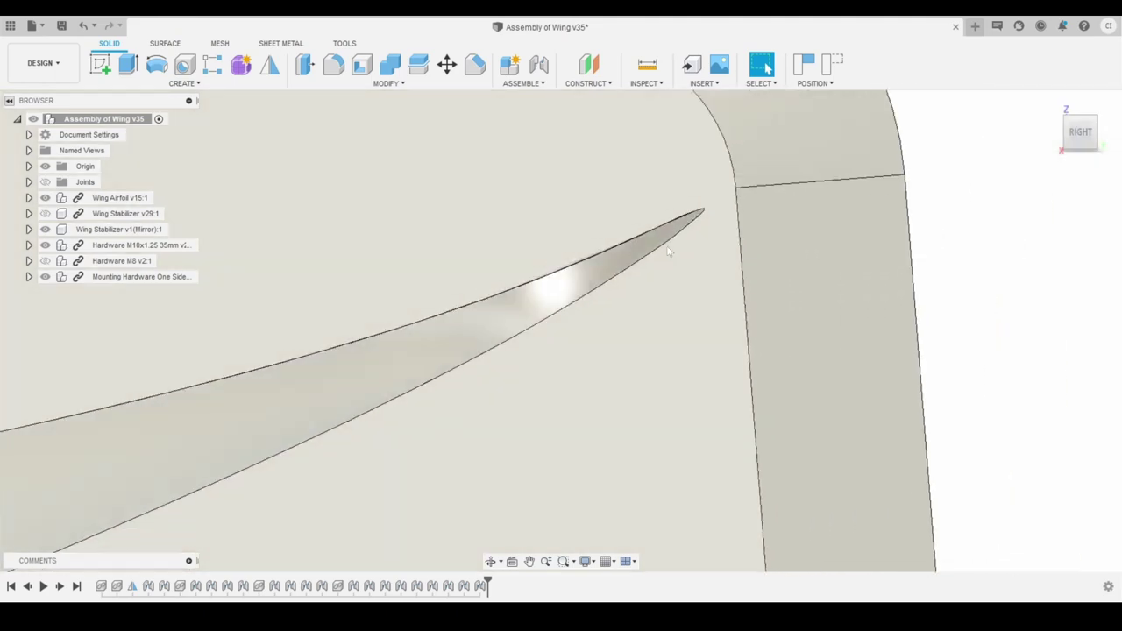
scroll(668, 246, "down", 3)
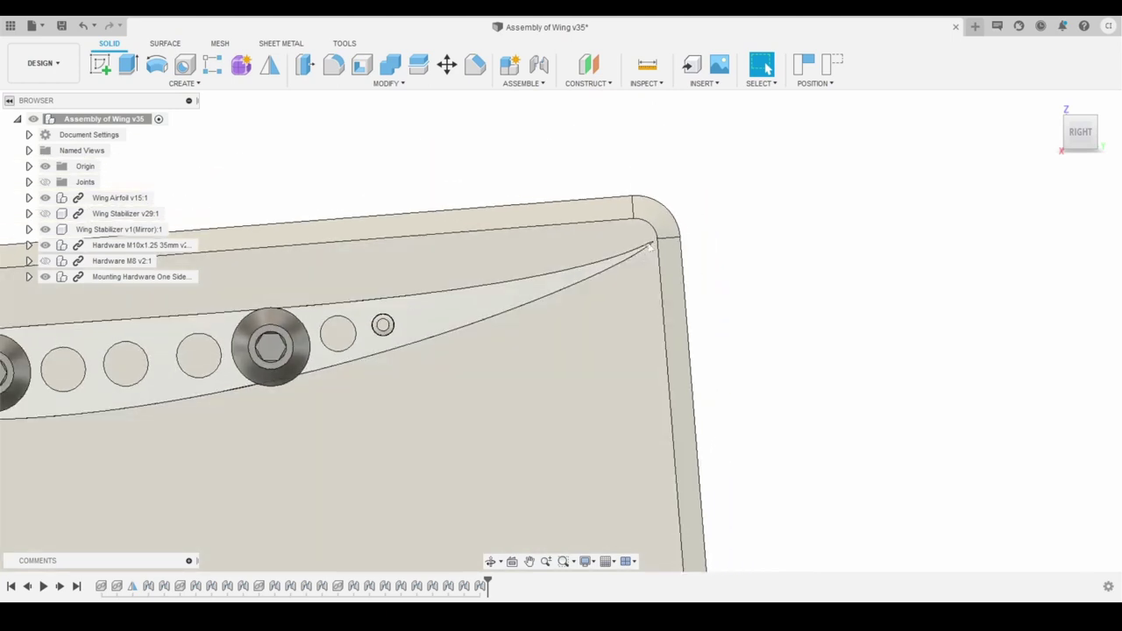
scroll(631, 254, "down", 4)
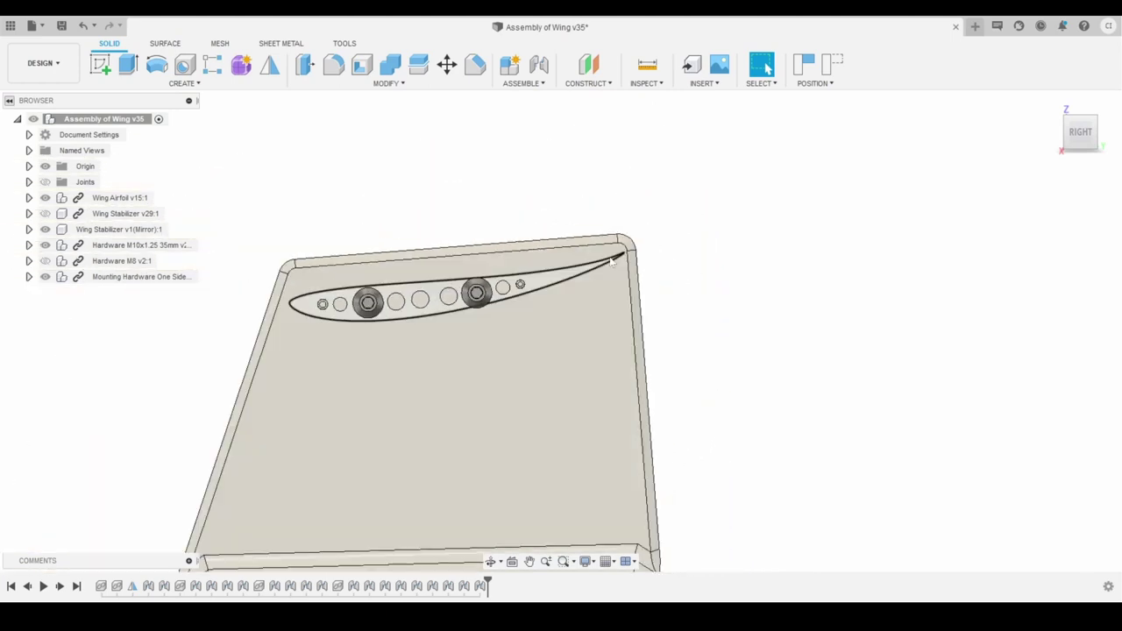
scroll(612, 260, "up", 5)
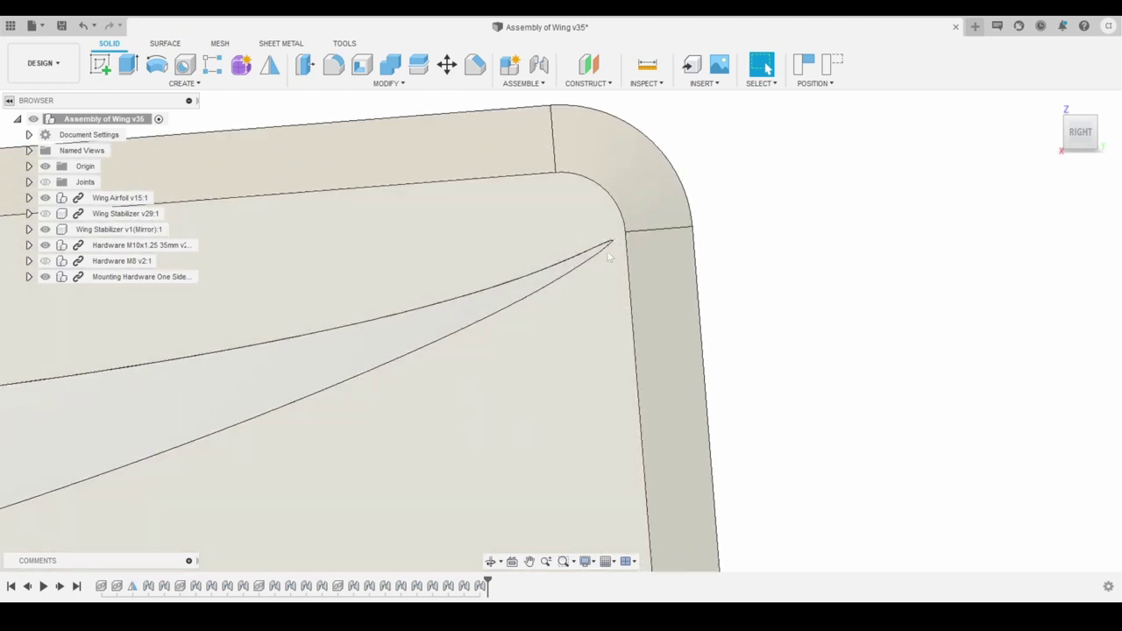
scroll(609, 241, "down", 1)
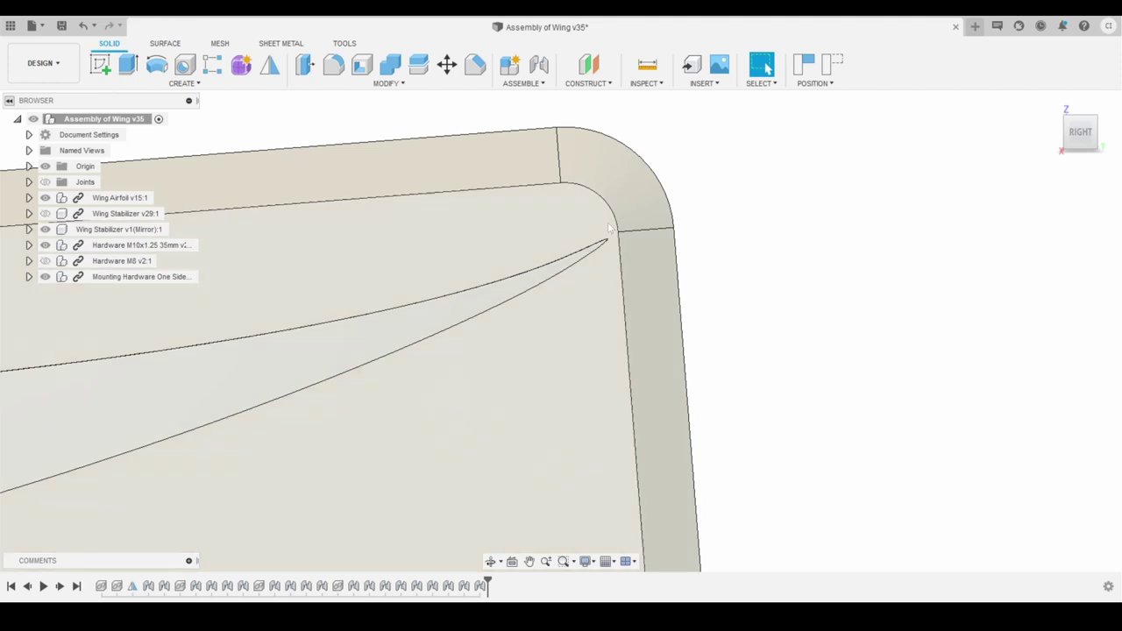
scroll(609, 228, "down", 5)
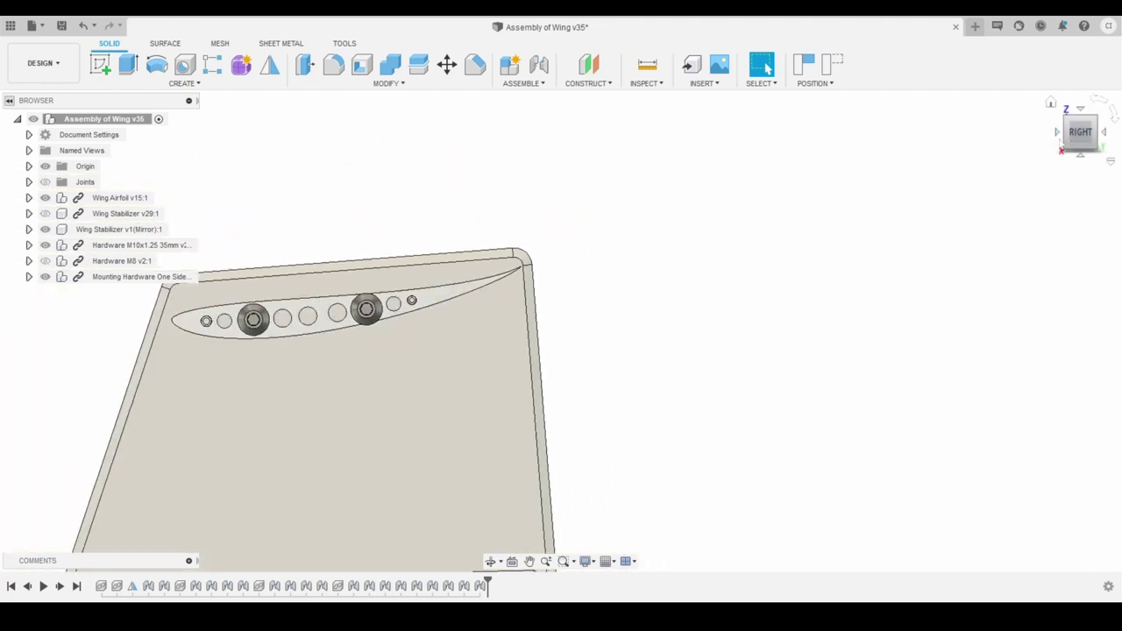
Show Wing Stabilizer v29 again and bring the assembly with the restored stabilizer into view.
middle_click_drag(517, 141, 456, 188, "shift")
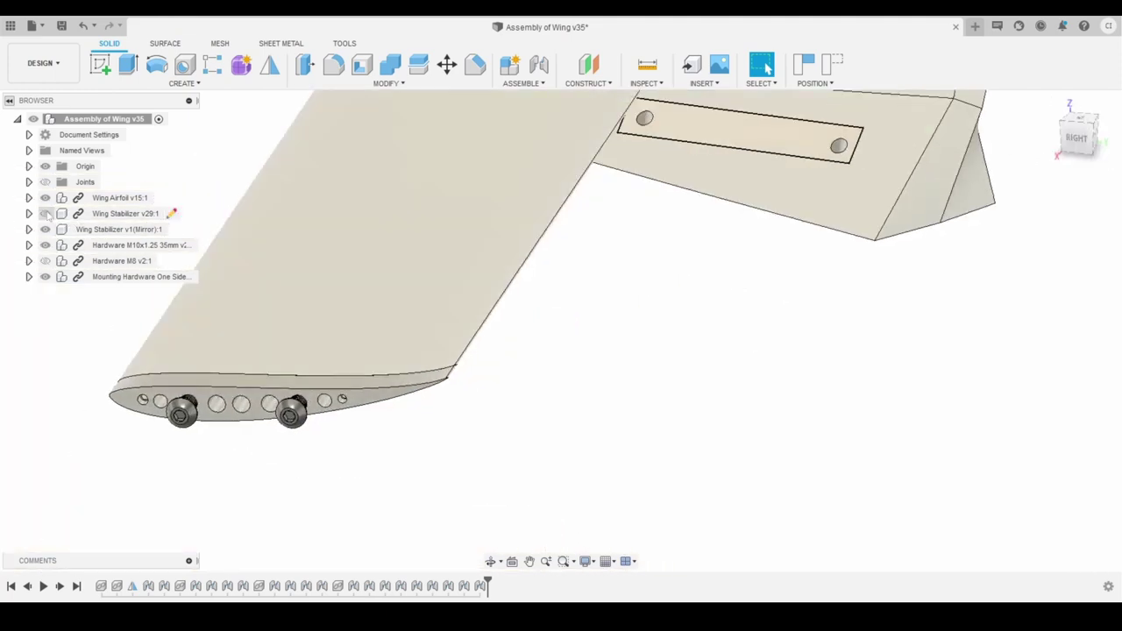
left_click(45, 213)
scroll(546, 210, "down", 5)
middle_click_drag(688, 247, 625, 369)
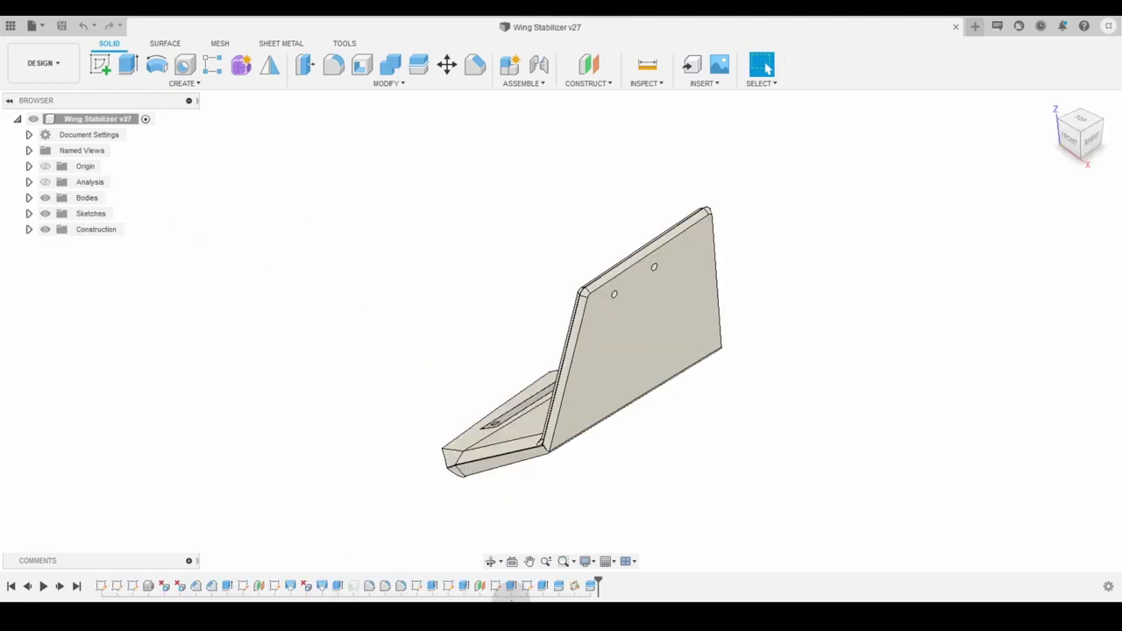
Roll the Wing Stabilizer v27 history back to its first sketch and open it to examine the tapered profile and its dimensions.
mouse_move(596, 586)
left_mouse_down()
mouse_move(91, 562)
mouse_move(103, 584)
left_mouse_up()
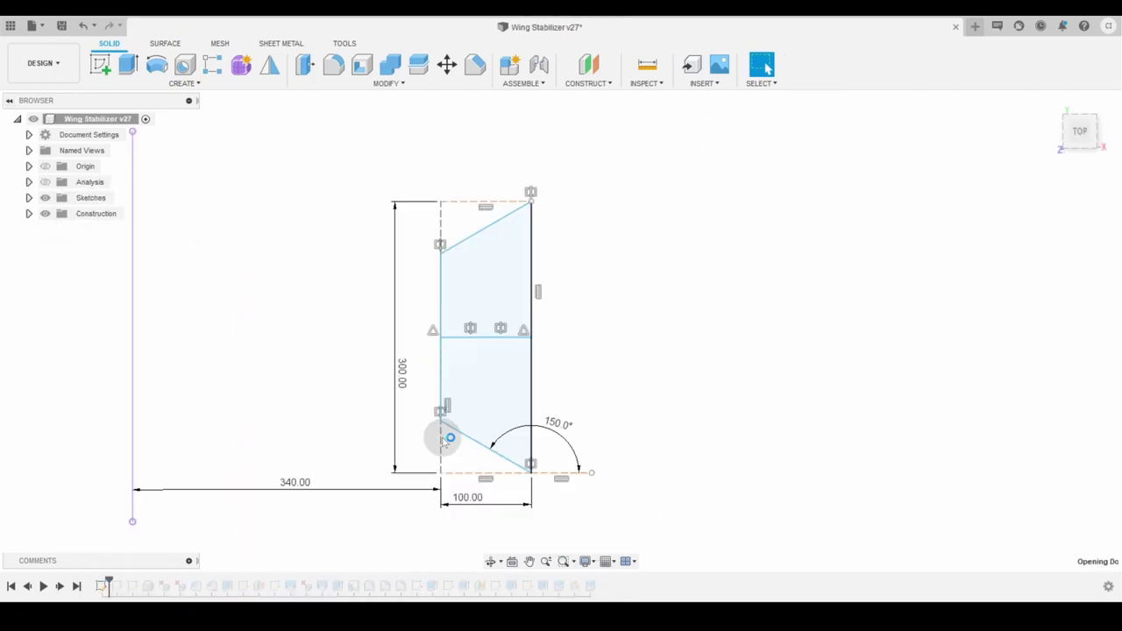
double_click(451, 219)
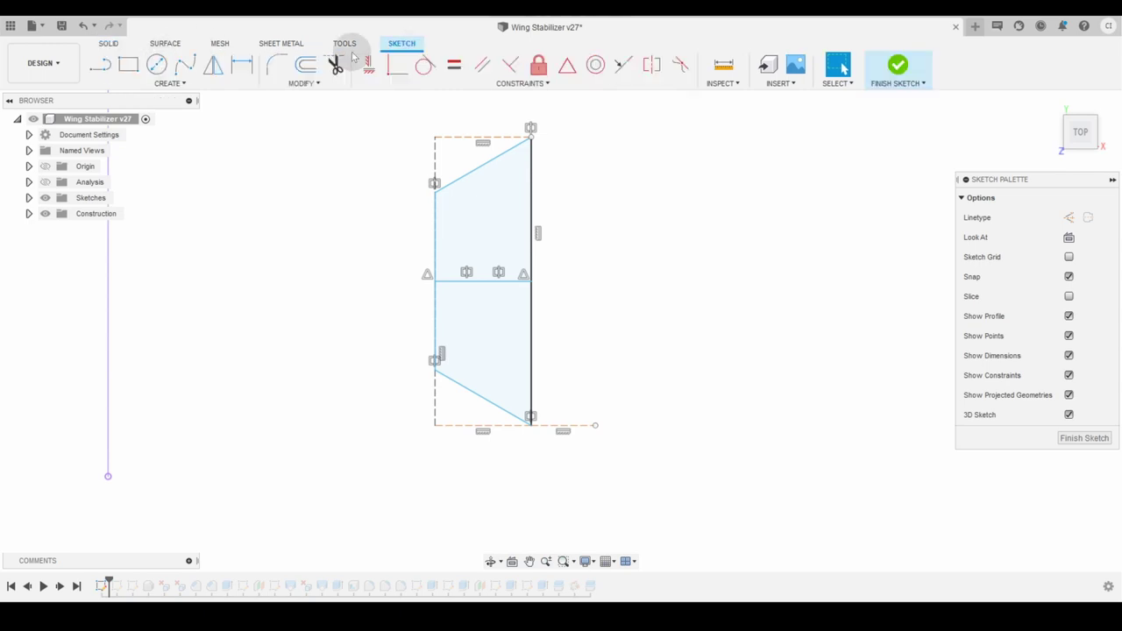
left_click(405, 272)
left_click(672, 326)
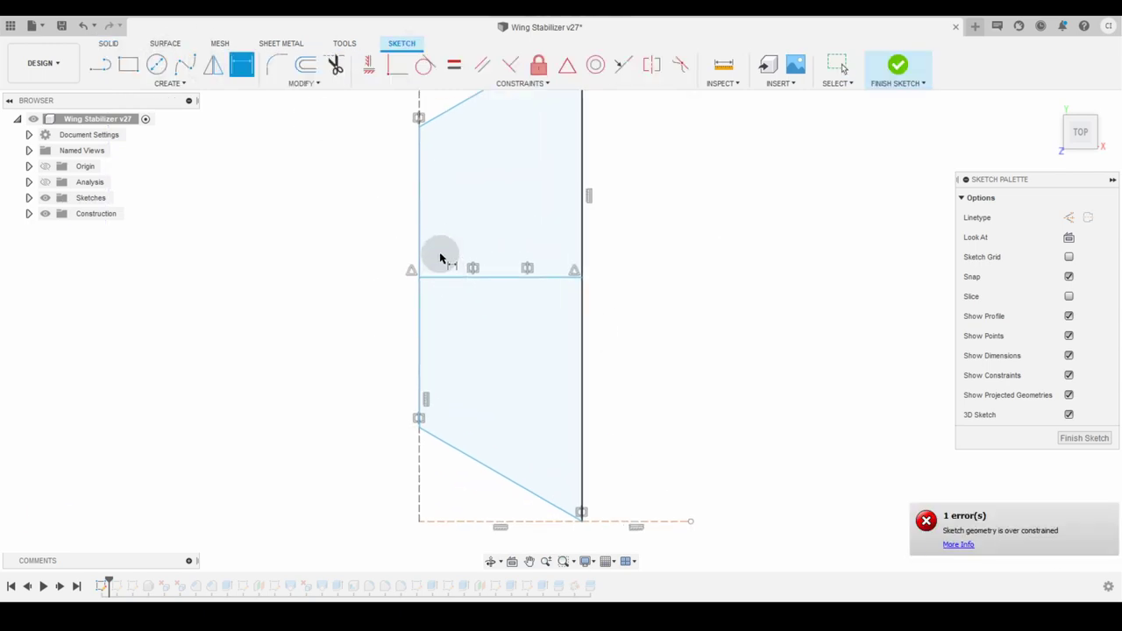
left_click(897, 68)
double_click(106, 587)
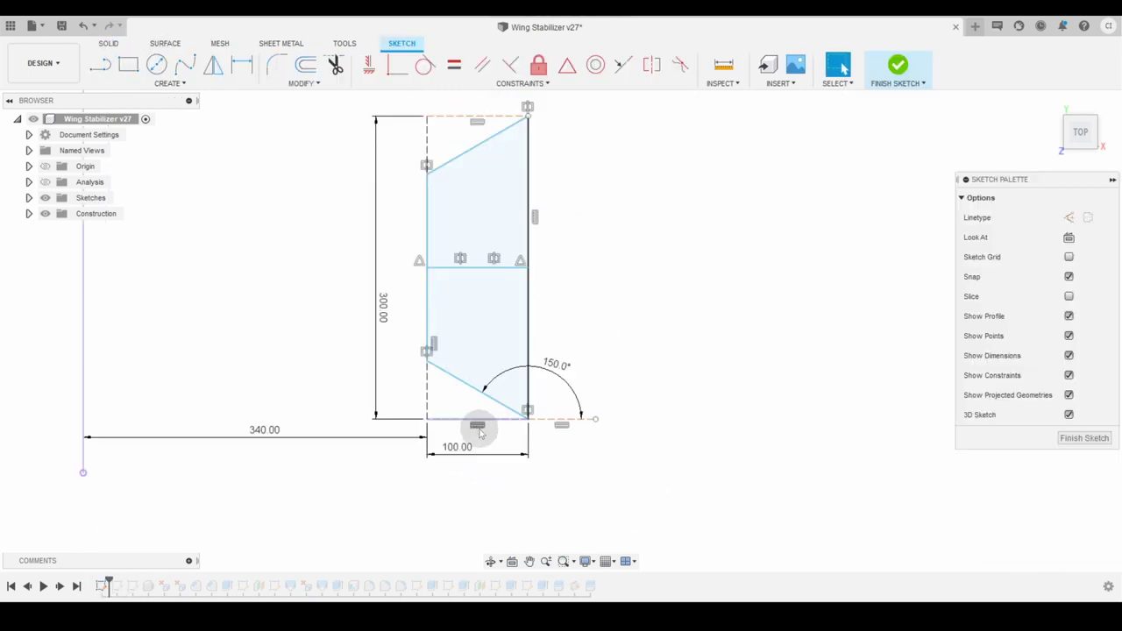
Try to dimension the vertical offset between the purple reference line's lower endpoint and the profile's nearest bottom corner.
scroll(284, 324, "down", 2)
key("d")
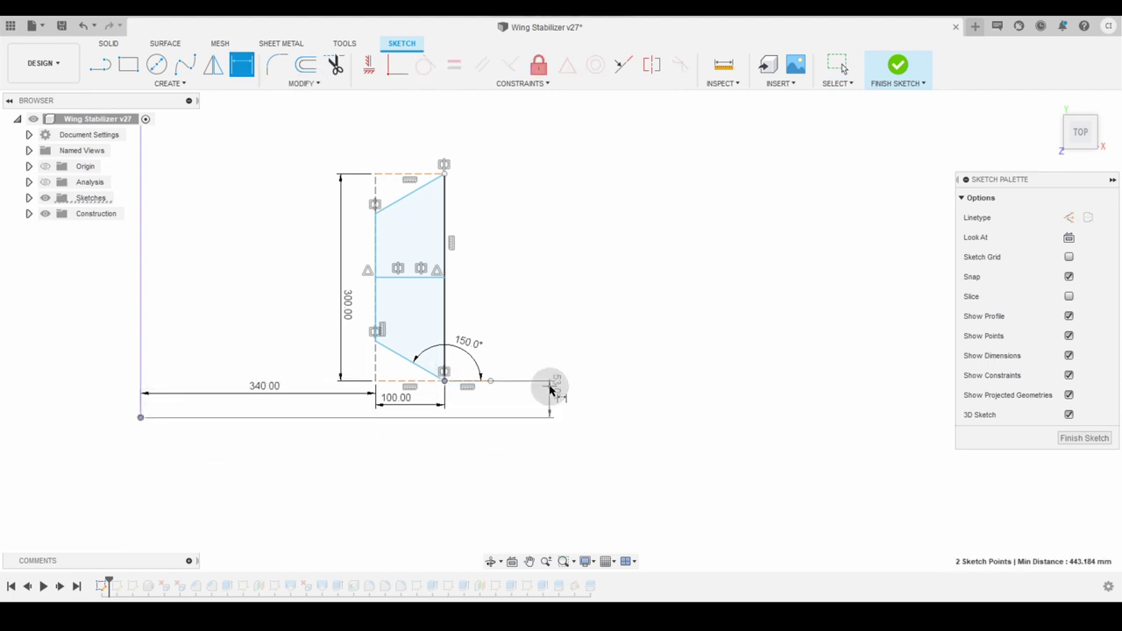
left_click(624, 324)
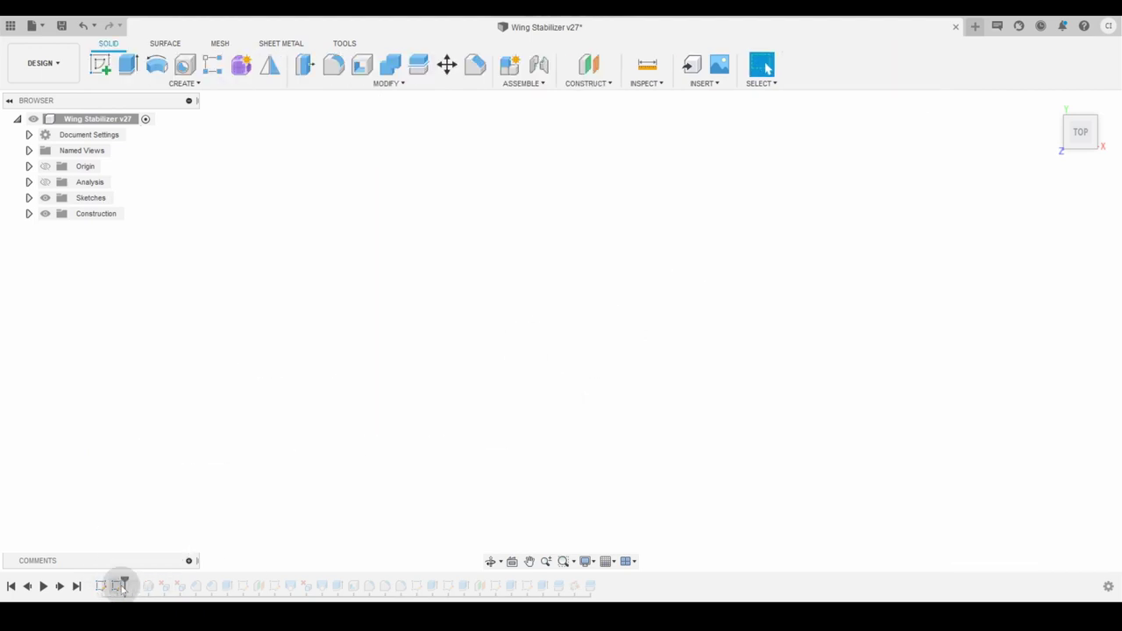
Advance the history through the second and third sketches to Base Feature1, then list the bodies and inspect the base Wing body.
double_click(121, 585)
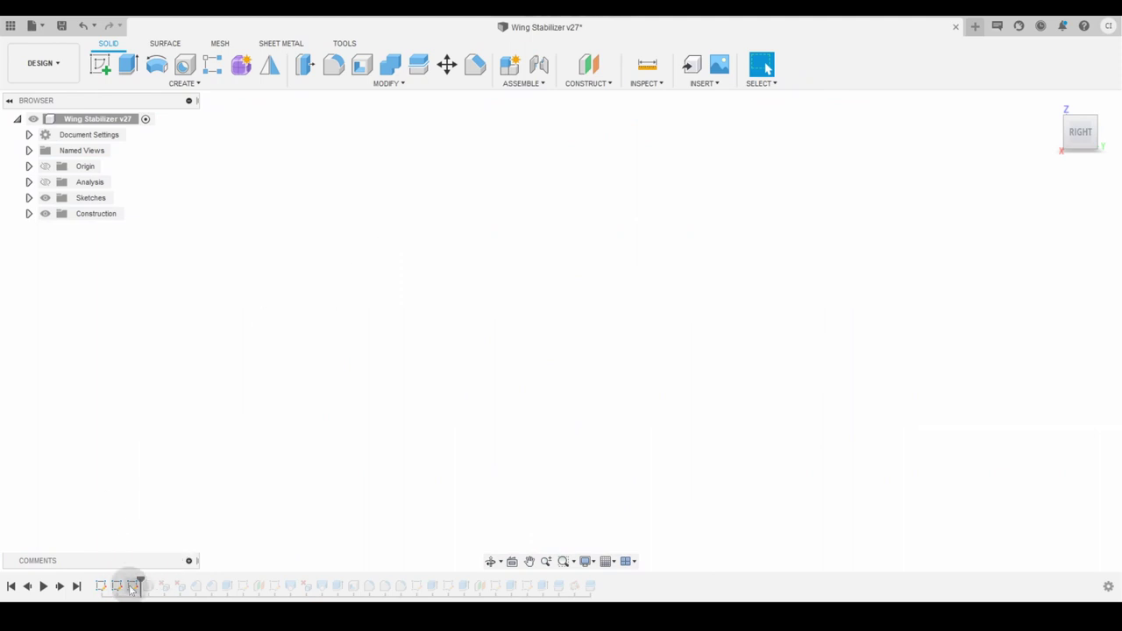
double_click(133, 586)
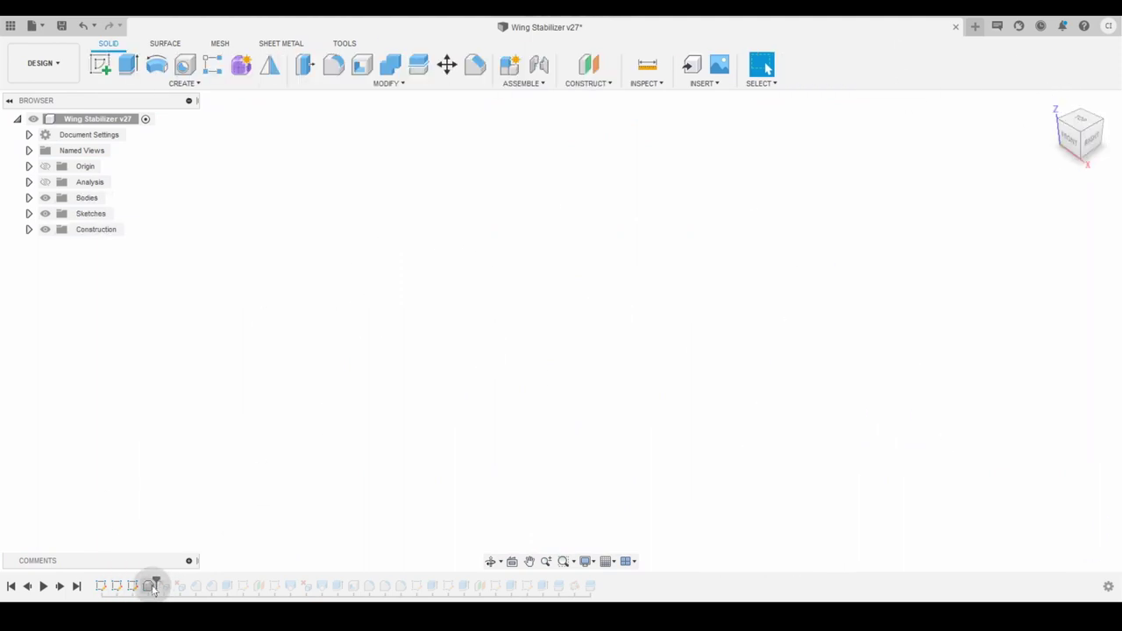
left_click(29, 198)
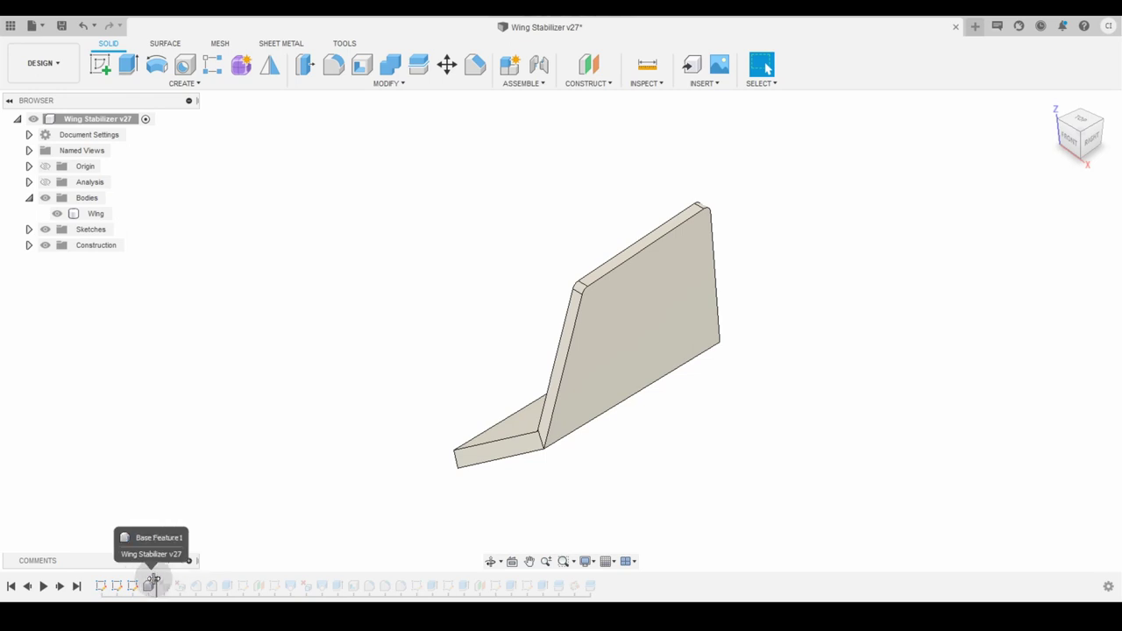
scroll(534, 440, "up", 8)
left_click(596, 371)
Advance the history past the two face deletions and review the first chamfer's edges, distance and angle settings.
left_click_drag(156, 583, 203, 583)
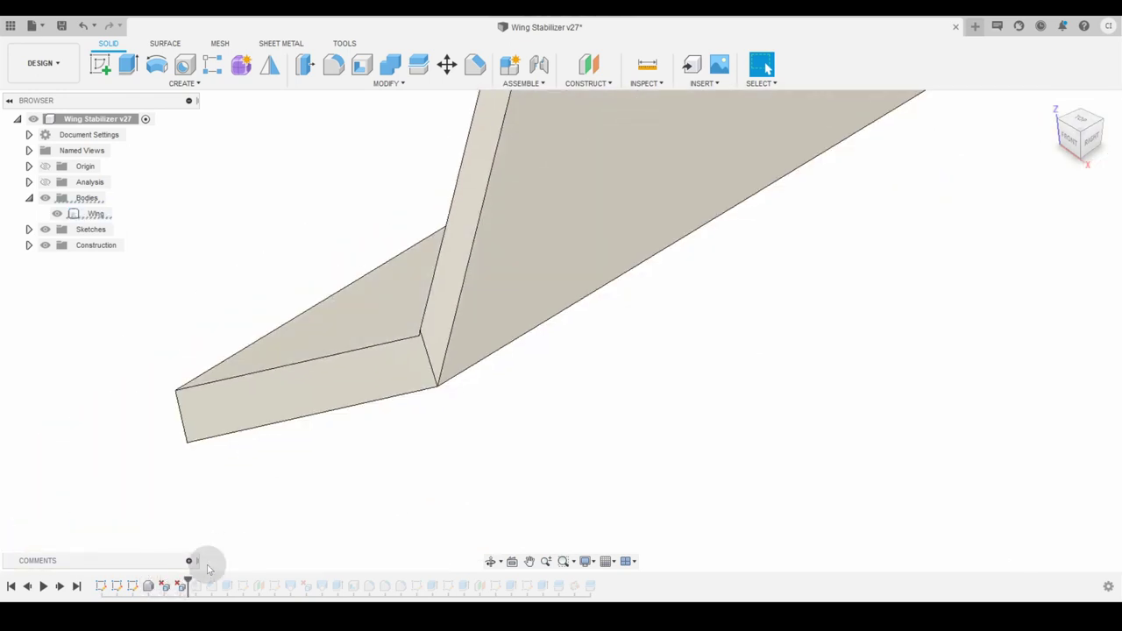
double_click(196, 585)
left_click_drag(1120, 130, 869, 95)
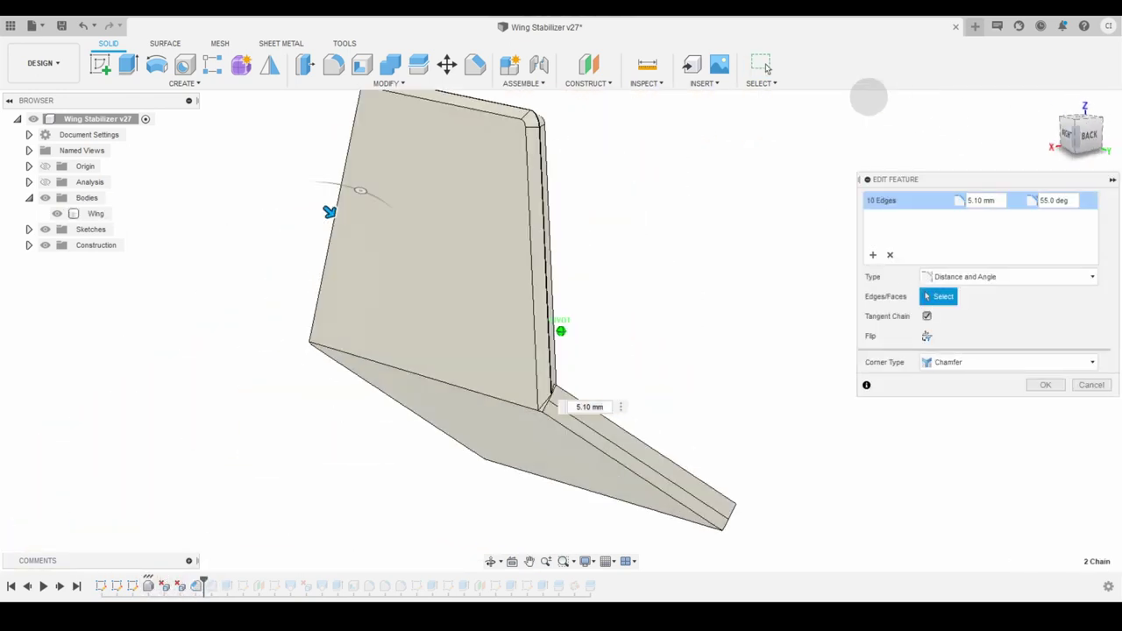
scroll(489, 316, "up", 5)
left_click(1045, 386)
Advance to the second chamfer and review its four single-edge distance and angle settings along the stabilizer's beveled edges.
left_click_drag(204, 583, 218, 584)
double_click(213, 586)
scroll(633, 412, "down", 4)
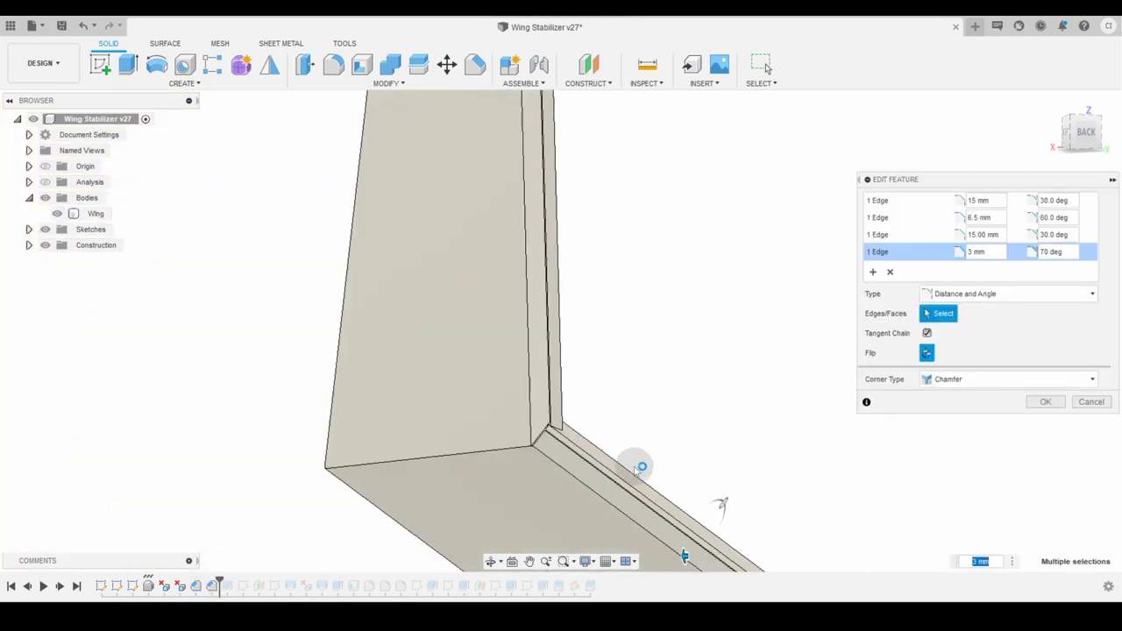
left_click_drag(1083, 131, 483, 417)
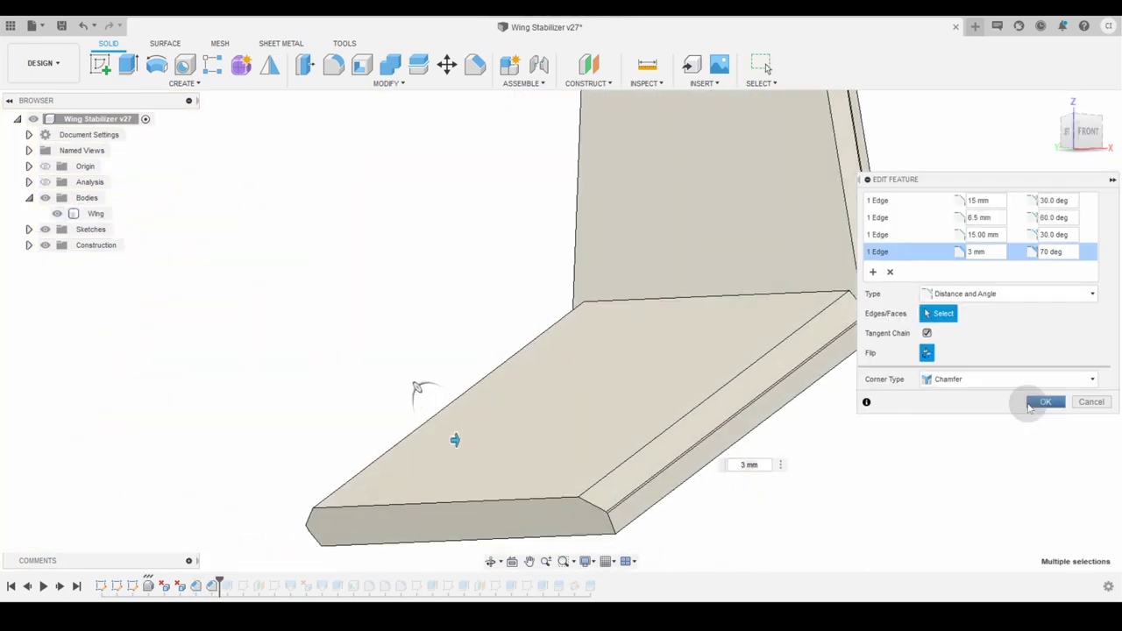
left_click(1032, 404)
Advance to the extrude cut following the chamfers and inspect its profile, start object and distance at the lower panel's corner.
left_click_drag(220, 583, 235, 583)
double_click(229, 585)
left_click_drag(1082, 133, 100, 117)
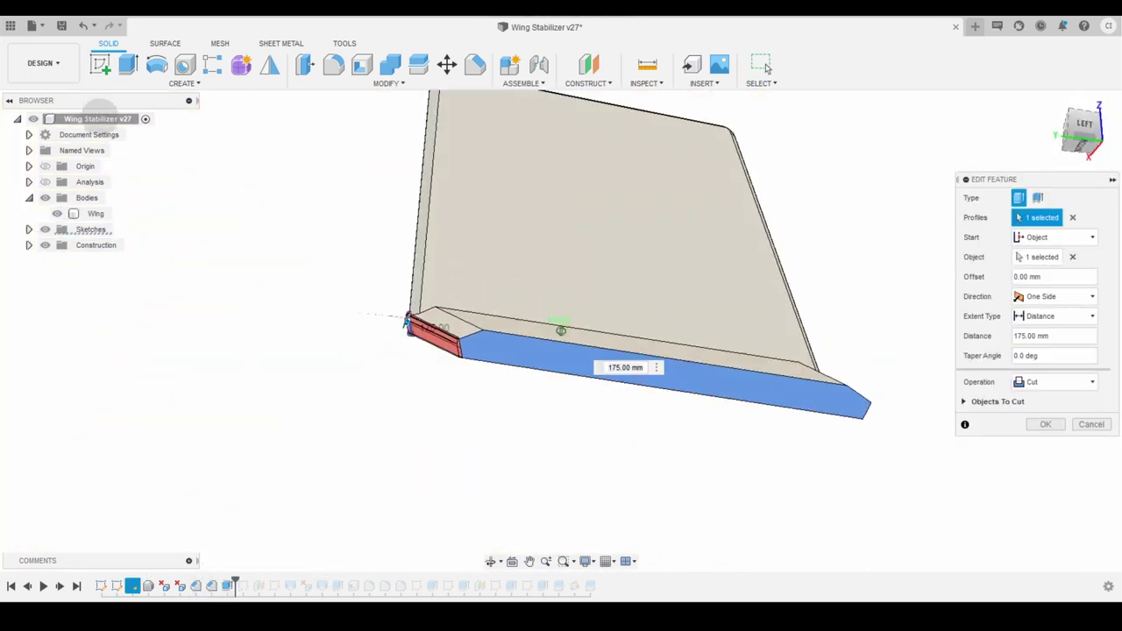
scroll(445, 376, "up", 5)
left_click(1046, 424)
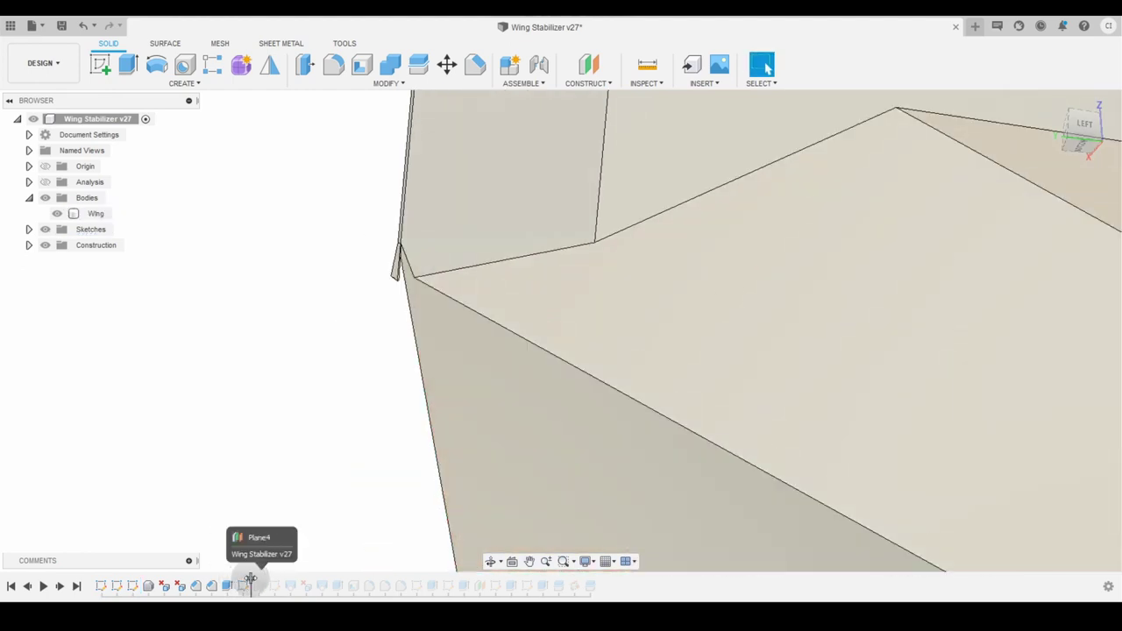
Advance past the next sketch to Plane4 and review the construction plane's definition at the lower panel's end face.
double_click(250, 585)
mouse_move(478, 258)
middle_mouse_down("shift")
mouse_move(672, 298)
mouse_move(746, 562)
middle_mouse_up("shift")
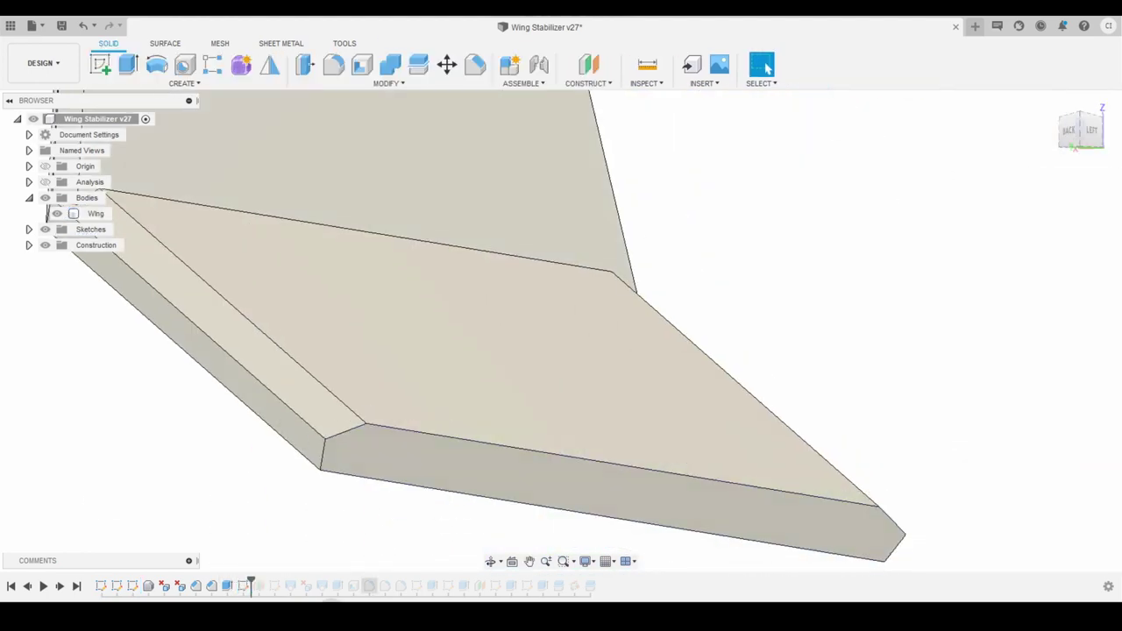
left_click_drag(251, 583, 267, 582)
double_click(259, 585)
scroll(429, 161, "down", 2)
mouse_move(426, 156)
middle_mouse_down("shift")
mouse_move(23, 140)
mouse_move(62, 122)
middle_mouse_up("shift")
left_click(1044, 260)
Review the sketch after Plane4, advance to the first loft and inspect the lower panel's end from above and below.
double_click(275, 586)
left_click_drag(266, 582, 297, 582)
left_click(897, 70)
left_click_drag(1084, 128, 1035, 154)
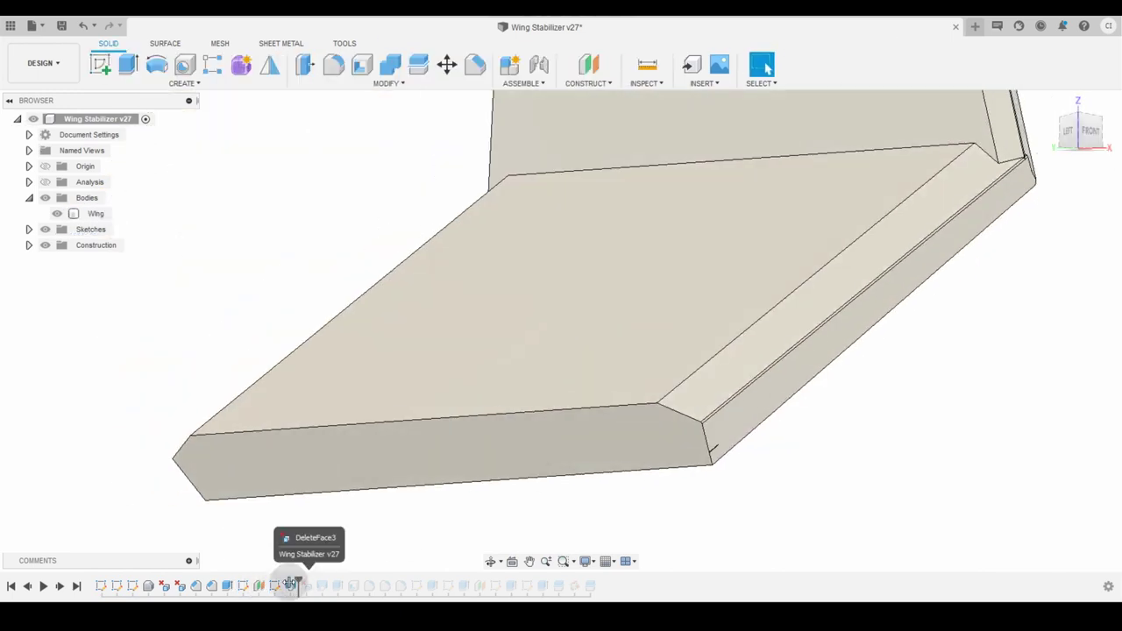
mouse_move(297, 581)
left_mouse_down()
mouse_move(282, 580)
mouse_move(297, 580)
left_mouse_up()
left_click_drag(1092, 146, 956, 131)
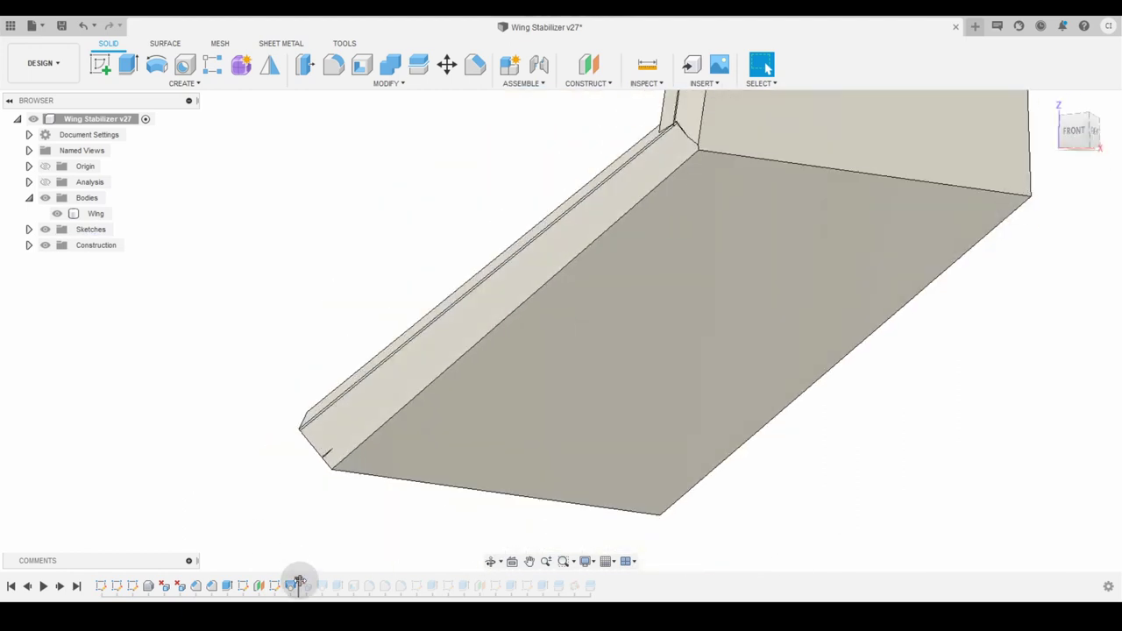
Advance past DeleteFace3 to the second loft and review its two connected profiles joining the lower panel to the tip.
left_click_drag(317, 586, 328, 588)
scroll(337, 358, "down", 3)
middle_click_drag(337, 358, 92, 117, "shift")
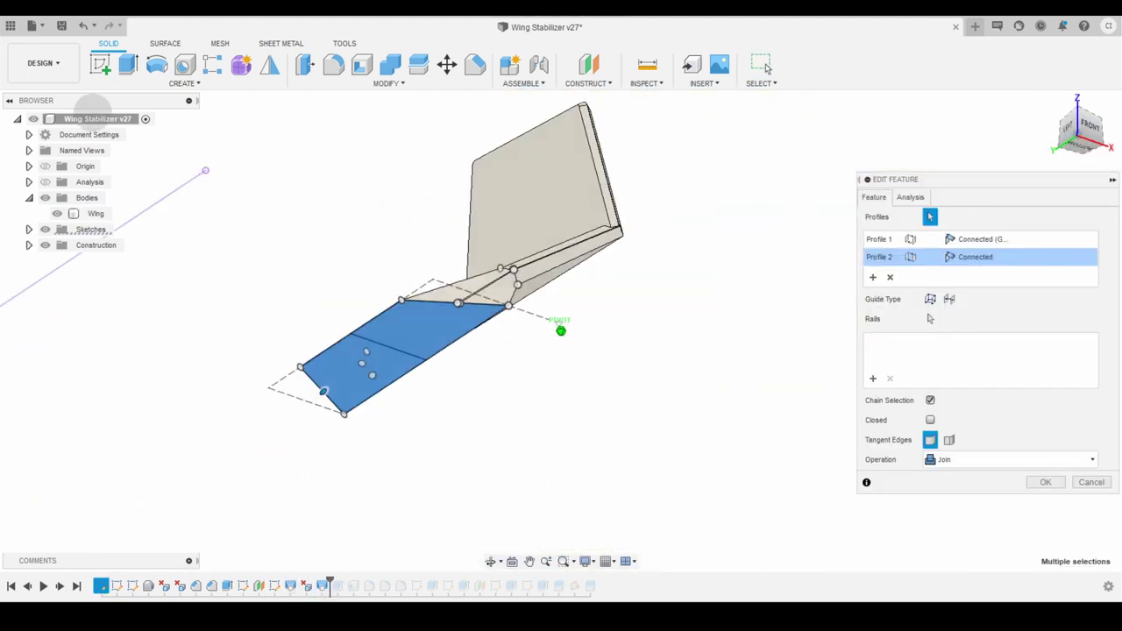
scroll(478, 365, "up", 3)
middle_click_drag(1052, 145, 528, 197, "shift")
scroll(529, 198, "down", 3)
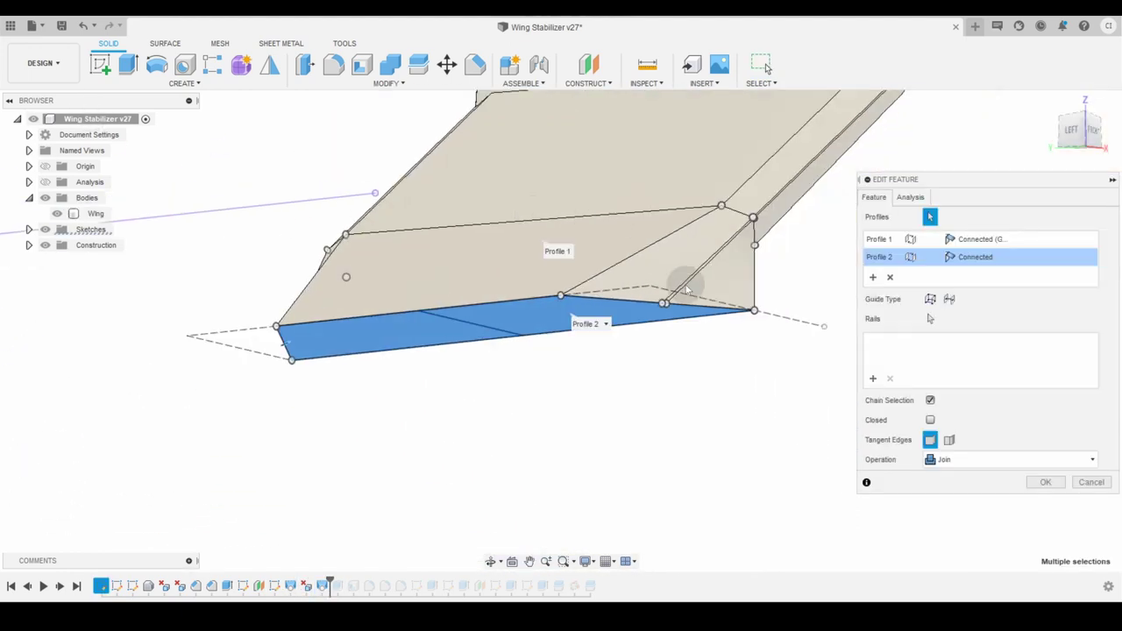
left_click(1043, 482)
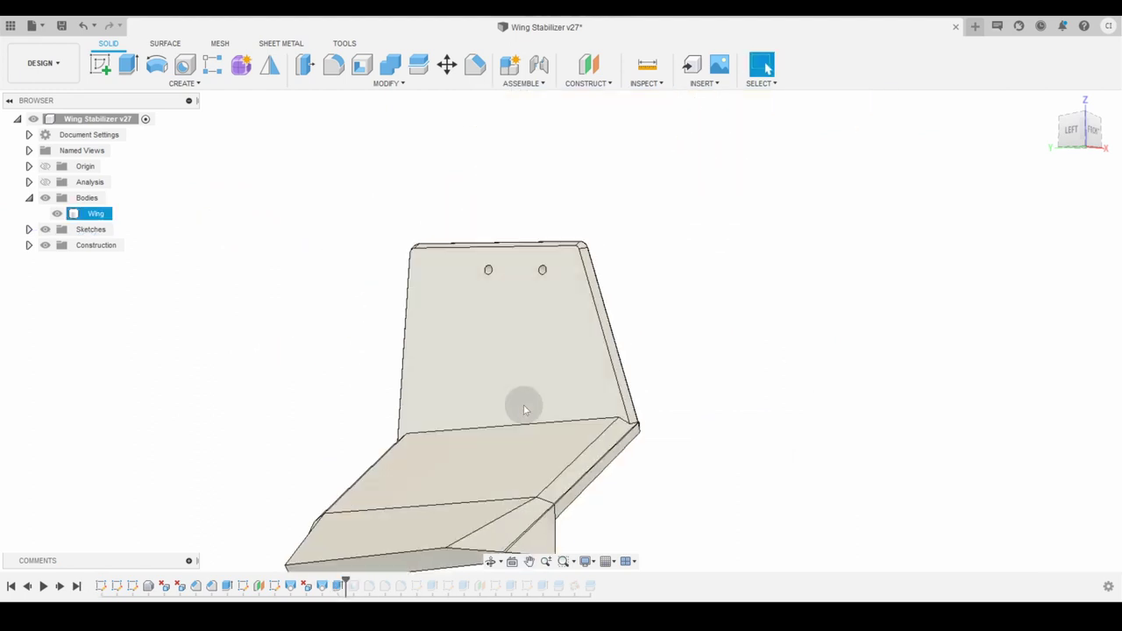
Review the extrude cut that makes the two bolt holes in the upright plate against the airfoil profile sketch.
key("e")
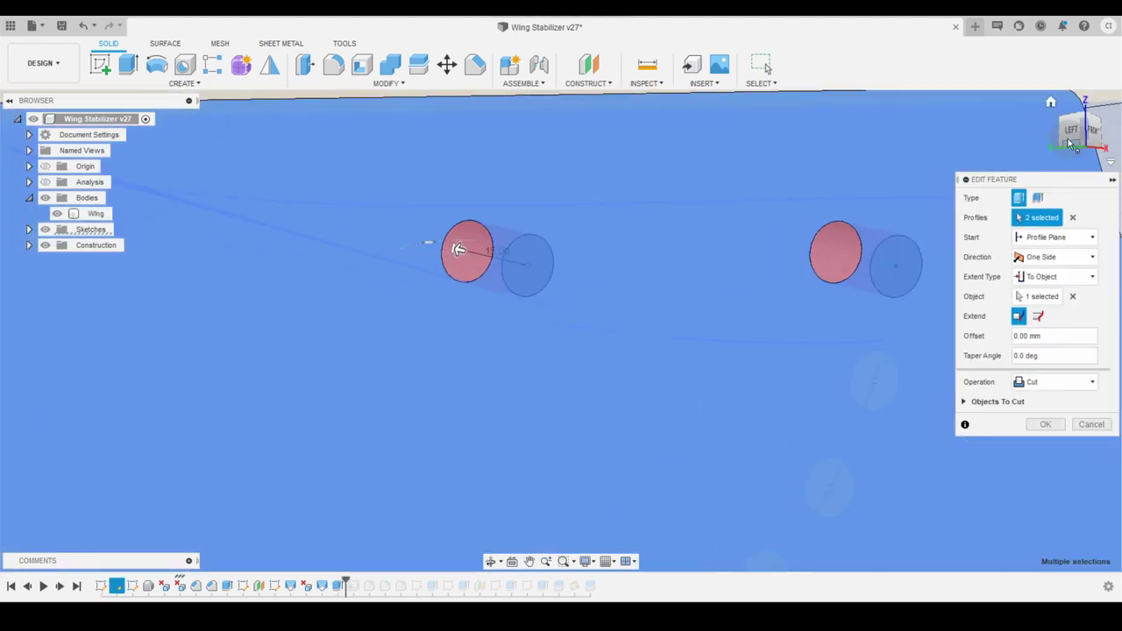
left_click_drag(1069, 141, 561, 290)
scroll(561, 286, "down", 3)
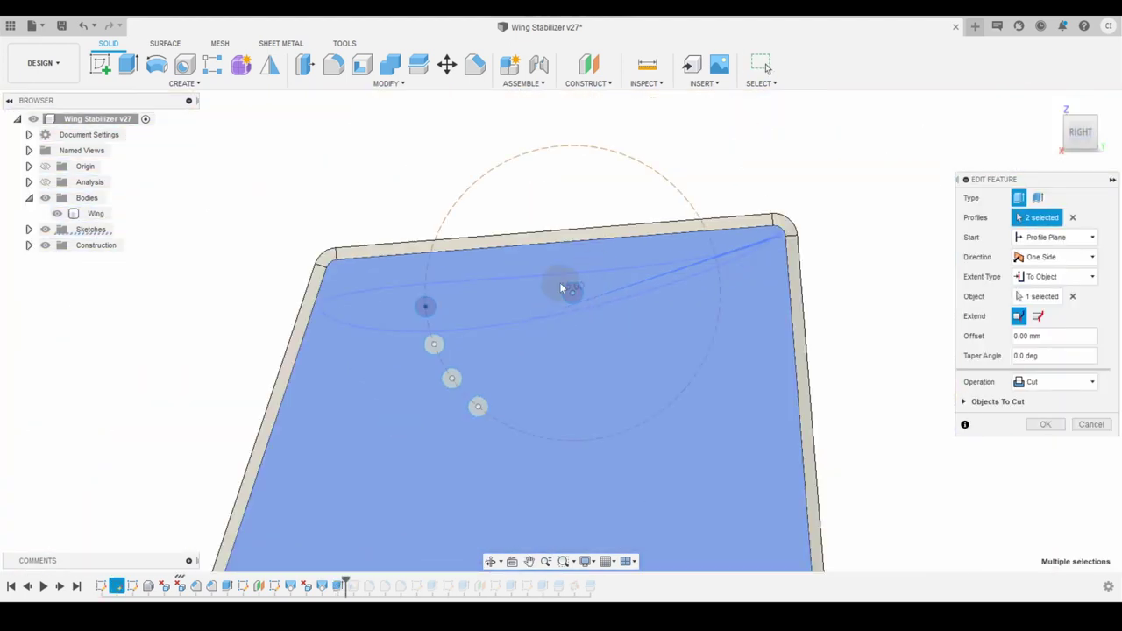
left_click(1031, 424)
Advance past Shell1 to the first fillet and review its radius along the inner bend between the upright plate and lower panel.
left_click(351, 584)
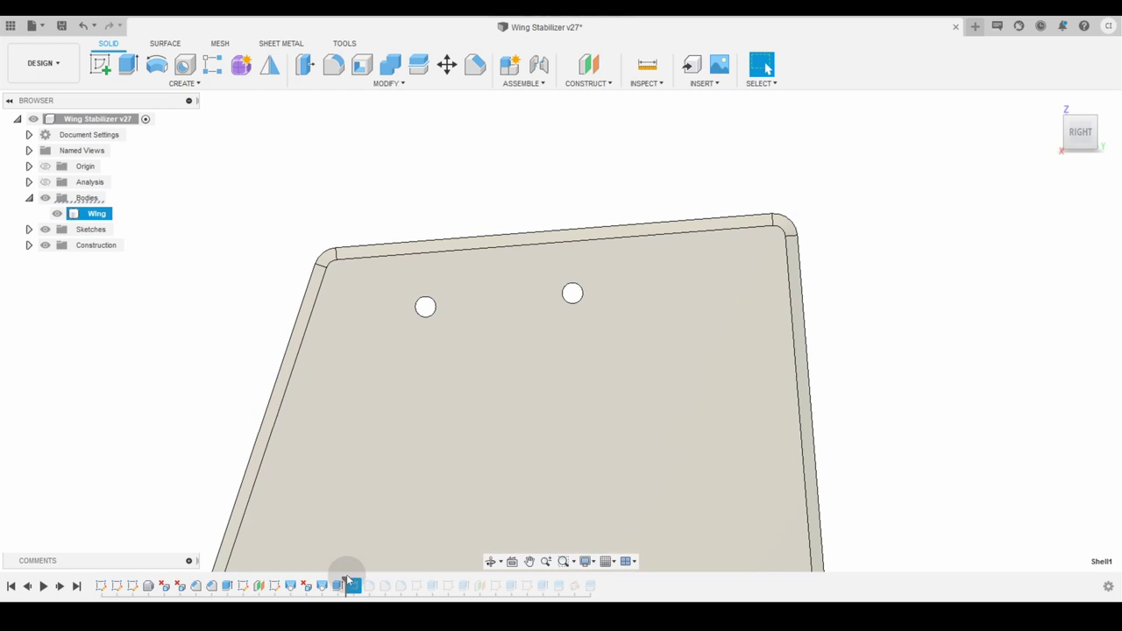
left_click(228, 335)
left_click_drag(347, 579, 363, 577)
double_click(371, 582)
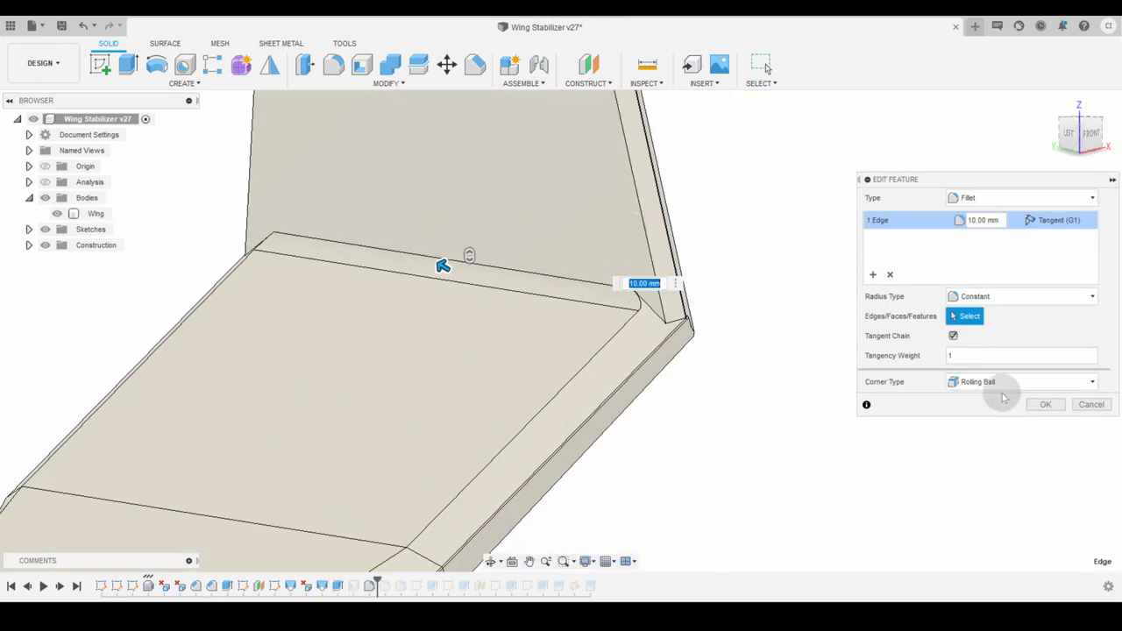
left_click(1045, 404)
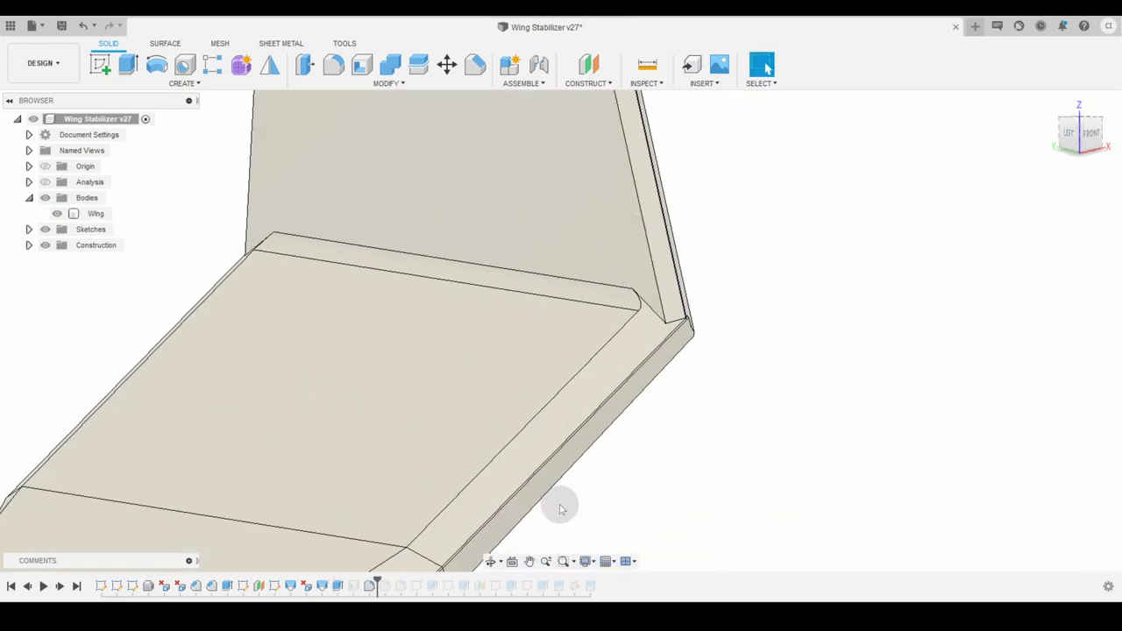
Advance to Fillet2 and inspect the small corner blend where the upright plate's beveled edge meets the lower panel.
double_click(386, 584)
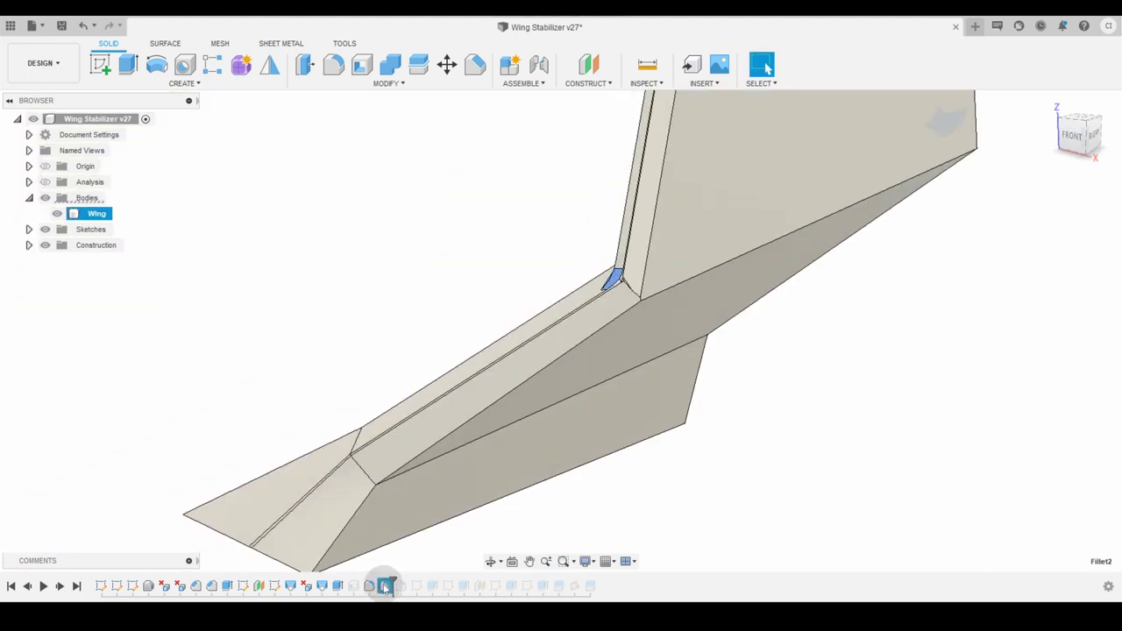
scroll(609, 279, "up", 5)
left_click(1044, 423)
scroll(524, 420, "down", 2)
Advance to the third fillet and inspect the rounded outer bend between the upright plate and lower panel.
double_click(403, 583)
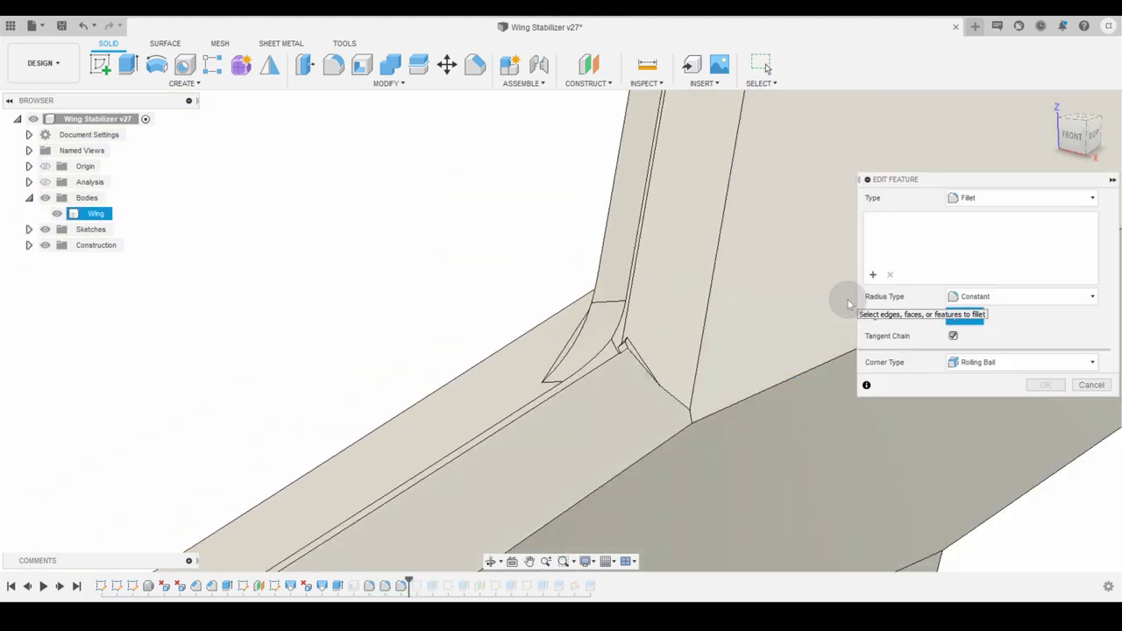
scroll(840, 299, "down", 4)
middle_click_drag(840, 299, 549, 348)
left_click(1091, 385)
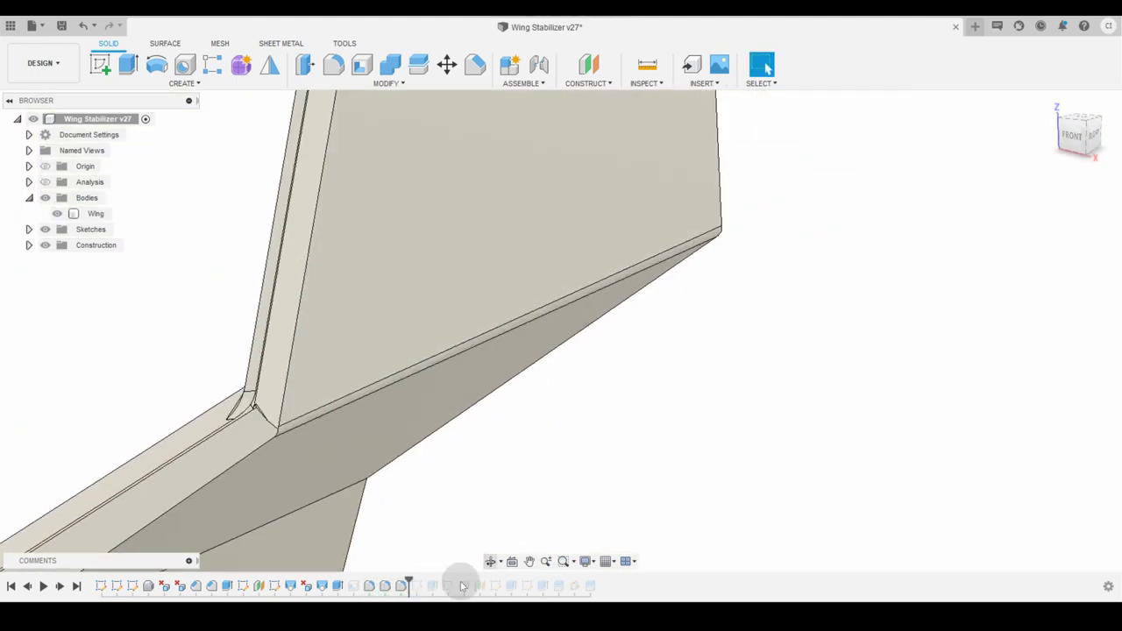
double_click(403, 584)
key("Escape")
Advance to the two-profile extrude cut after the fillets and inspect how it shapes the stabilizer's lower tip.
double_click(432, 581)
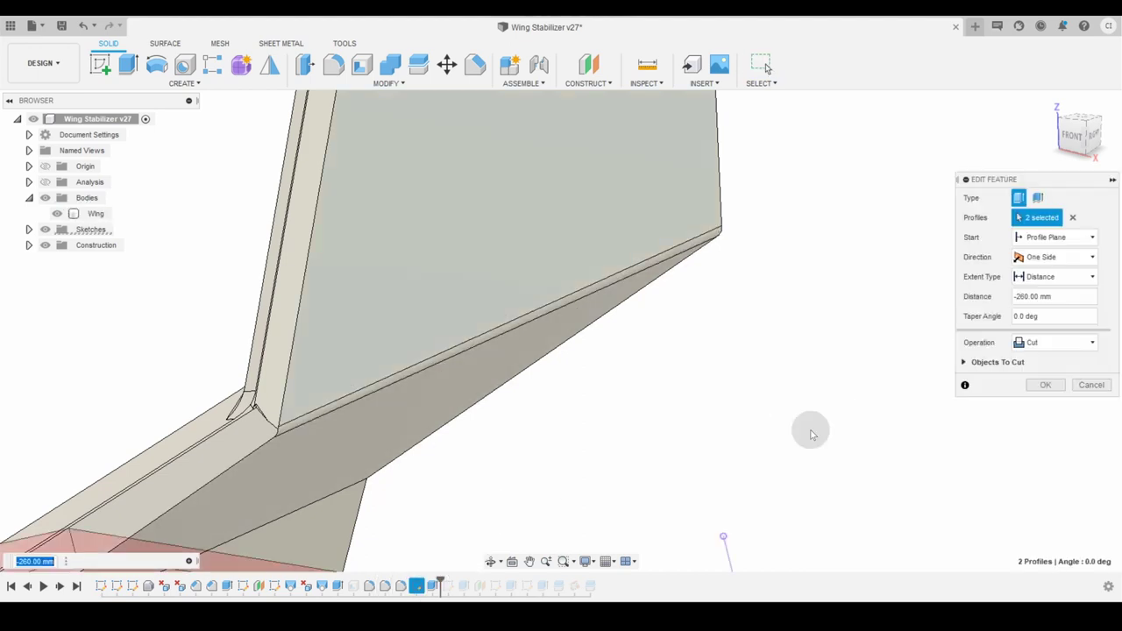
key("Escape")
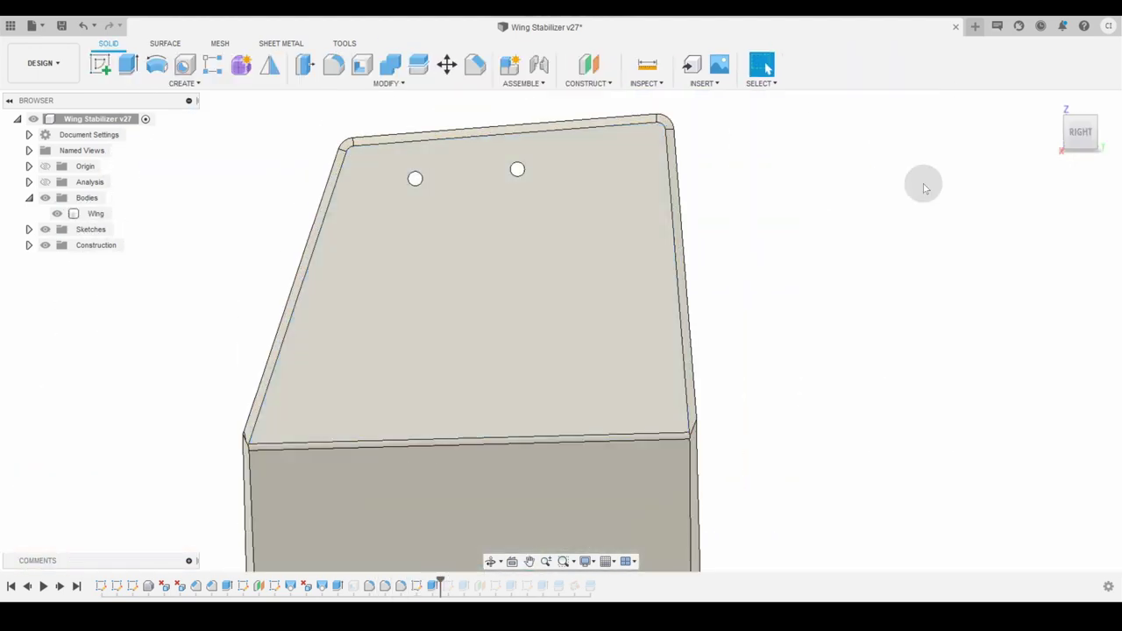
double_click(432, 581)
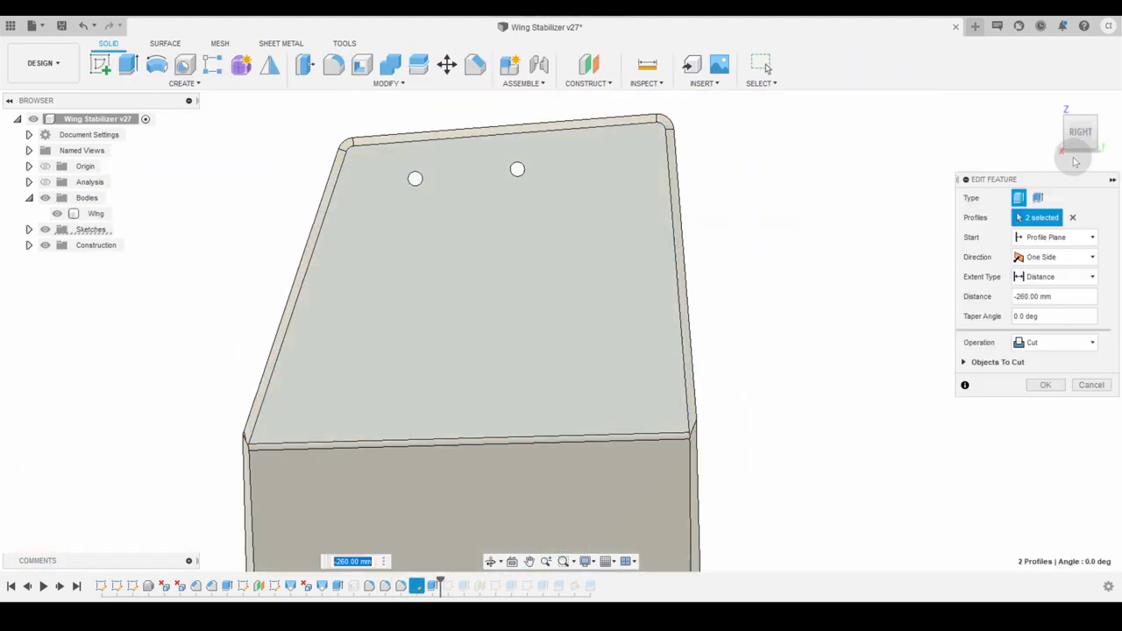
left_click_drag(1080, 151, 79, 149)
scroll(451, 456, "down", 3)
scroll(451, 456, "up", 2)
left_click(1091, 385)
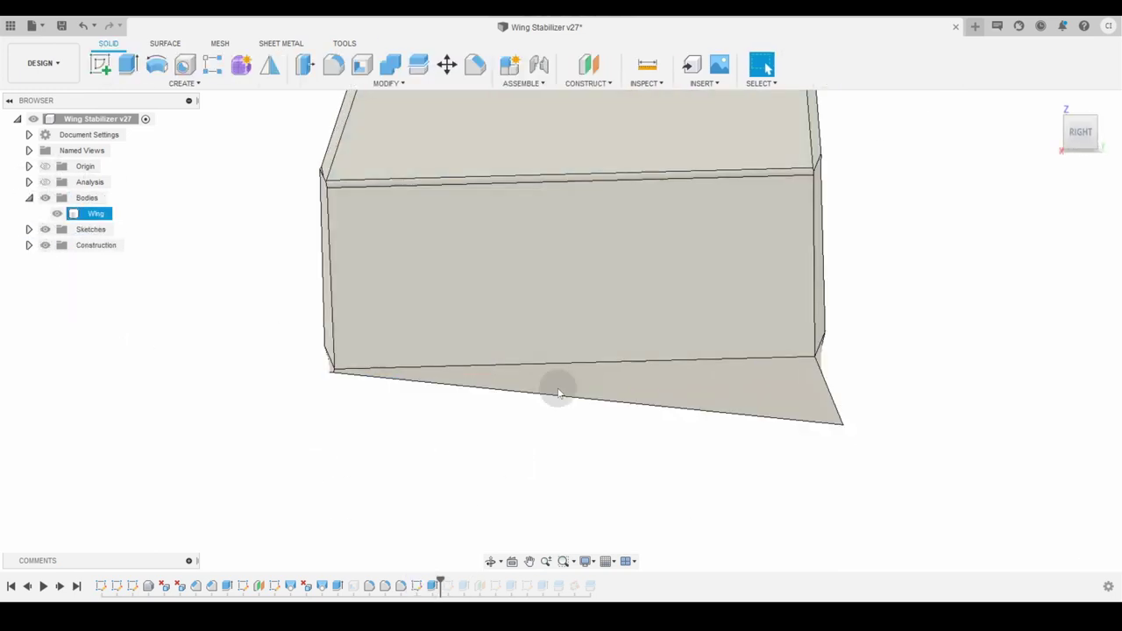
Review the sketch after the lower-tip cut and advance past the extrude that makes the two mounting holes.
double_click(454, 581)
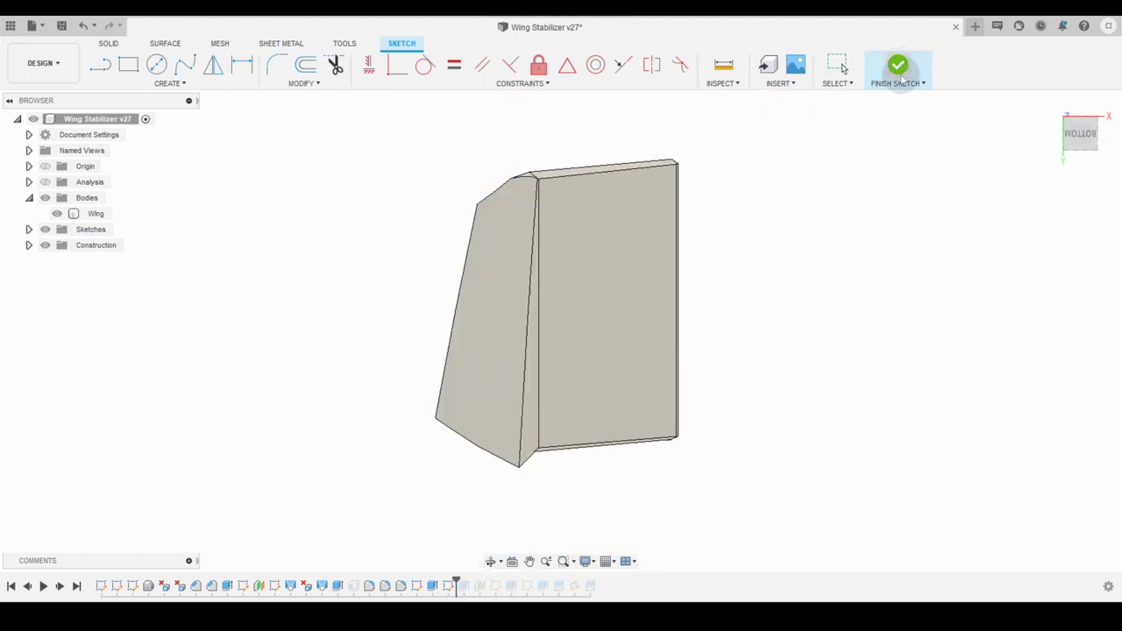
left_click(903, 77)
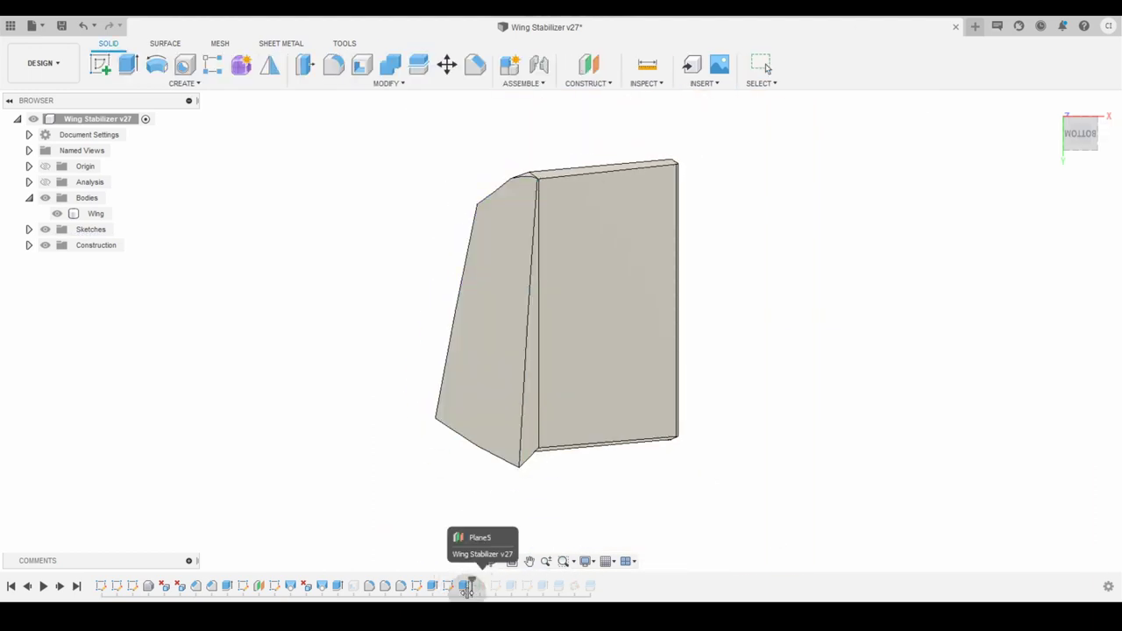
left_click_drag(1092, 146, 1068, 128)
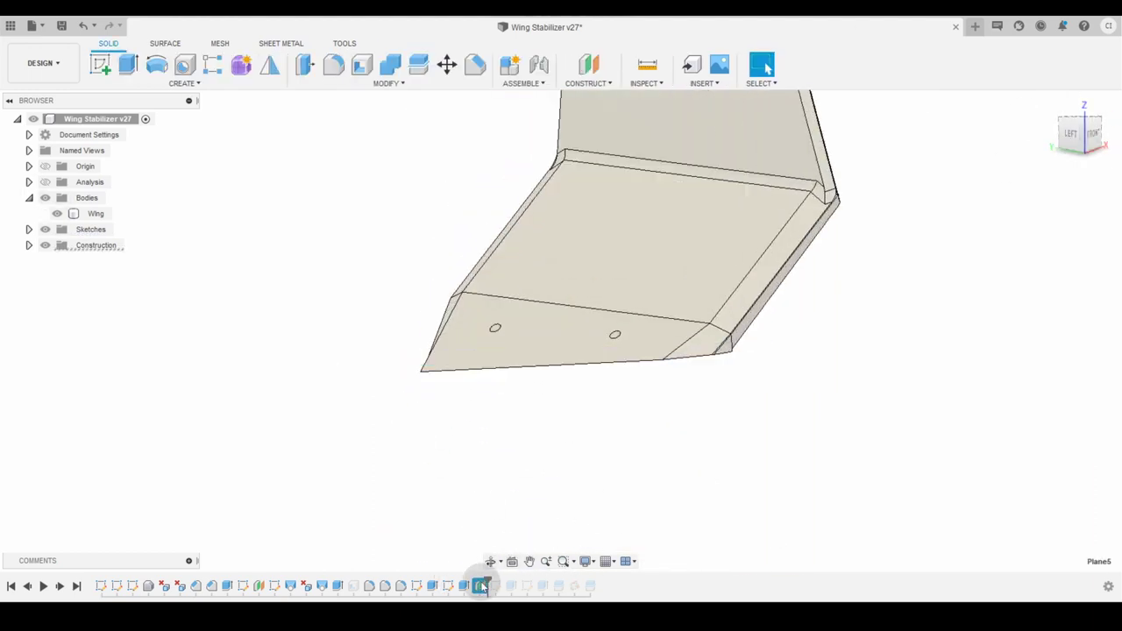
Open the Plane5 construction plane for review, inspect it against the stabilizer's lower tip, and close its settings.
double_click(481, 584)
scroll(584, 337, "up", 3)
left_click(1031, 260)
Advance to the sketch of the narrow rectangle around the two mounting holes, check its long edge, and finish the sketch.
left_click_drag(487, 583, 510, 584)
double_click(496, 587)
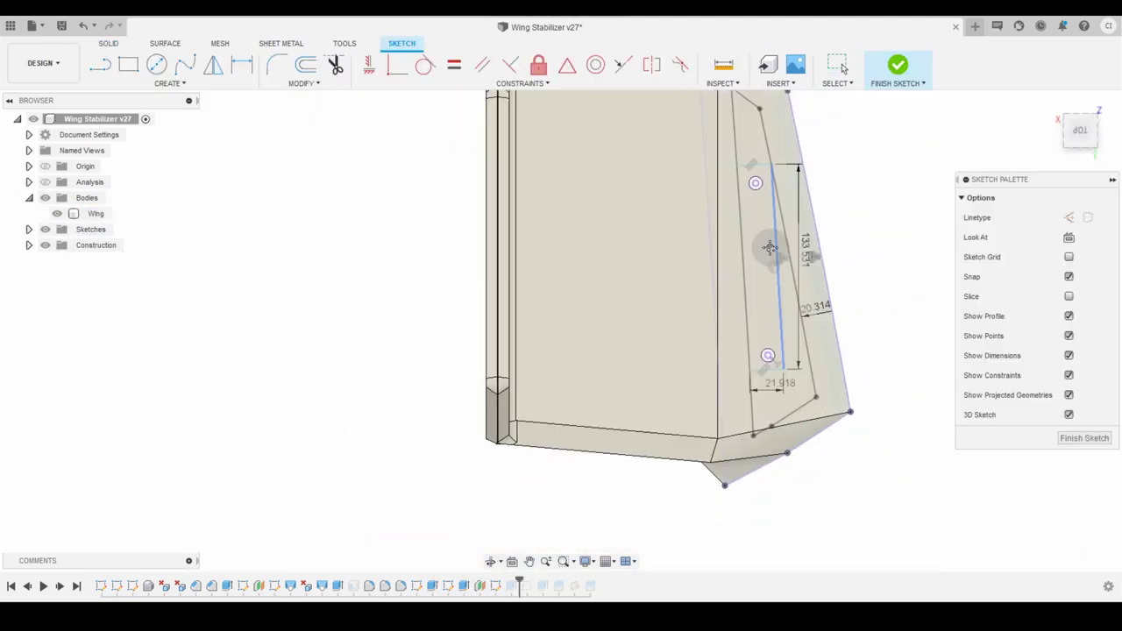
left_click(241, 64)
left_click(577, 167)
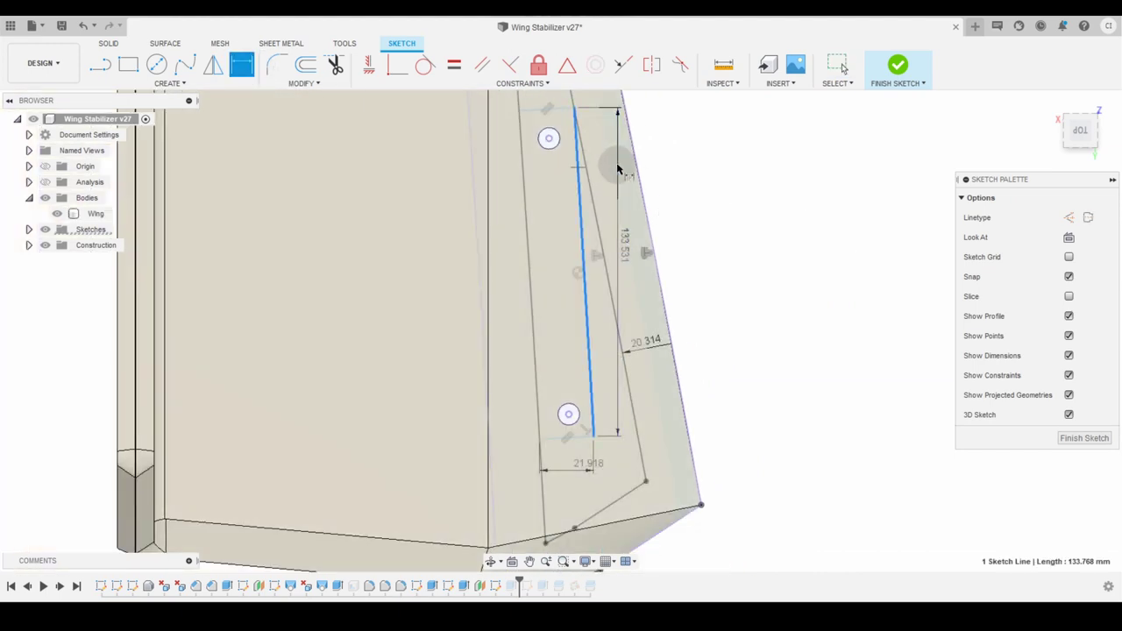
key("Escape")
left_click(903, 64)
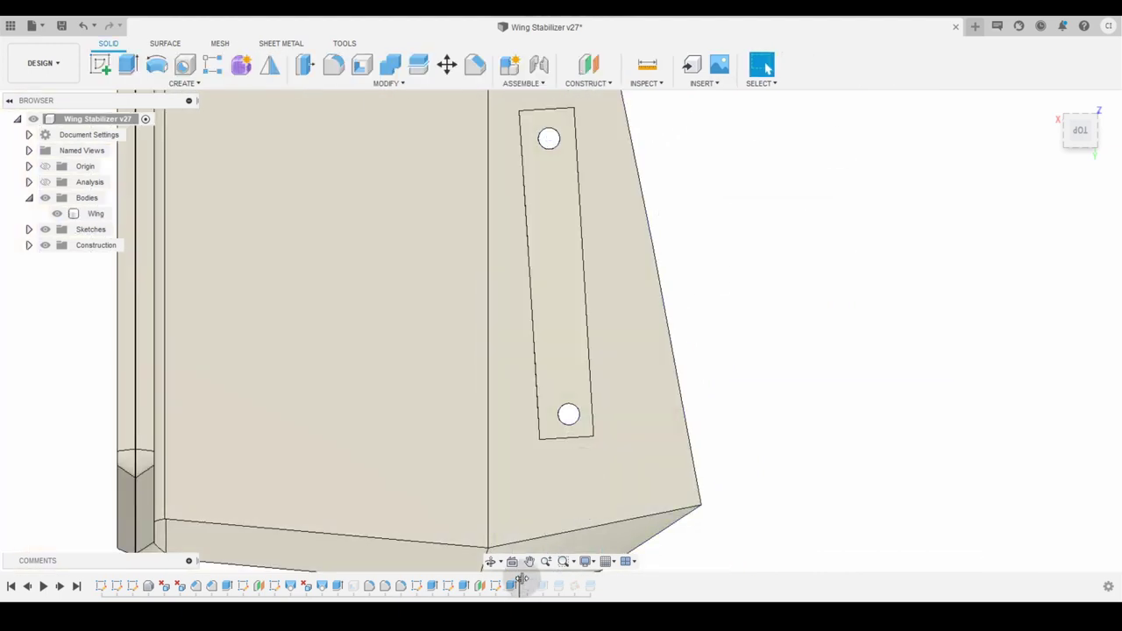
Review the 39 mm new-body extrude of the rectangle around the holes and advance past the following split to the Base Nut.
double_click(527, 586)
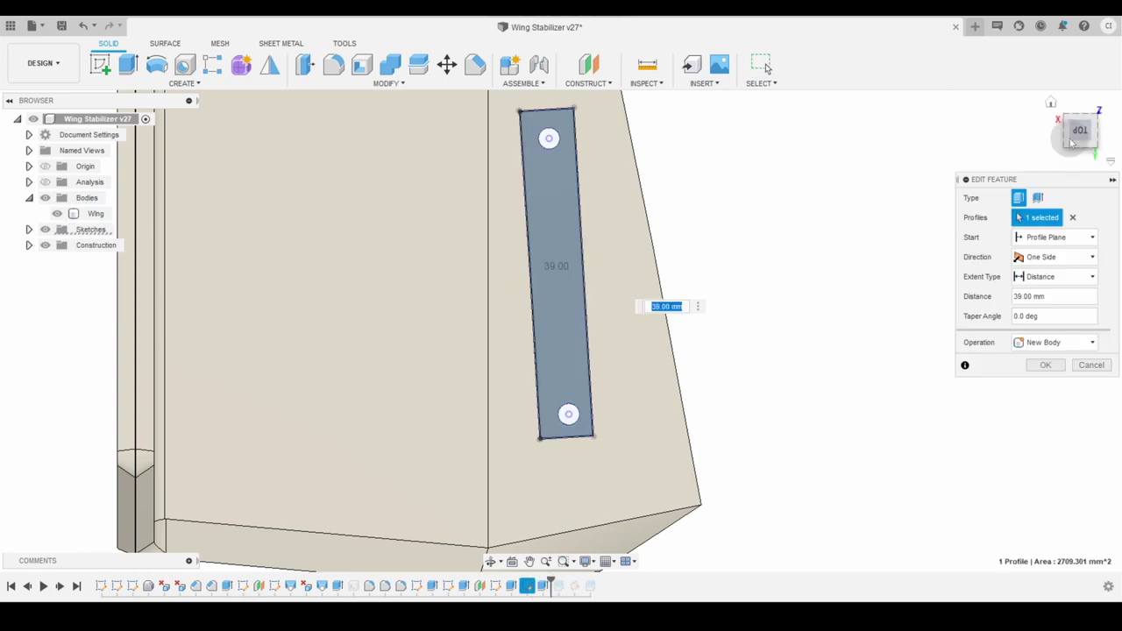
scroll(652, 269, "up", 3)
left_click(1038, 363)
left_click_drag(552, 582, 568, 582)
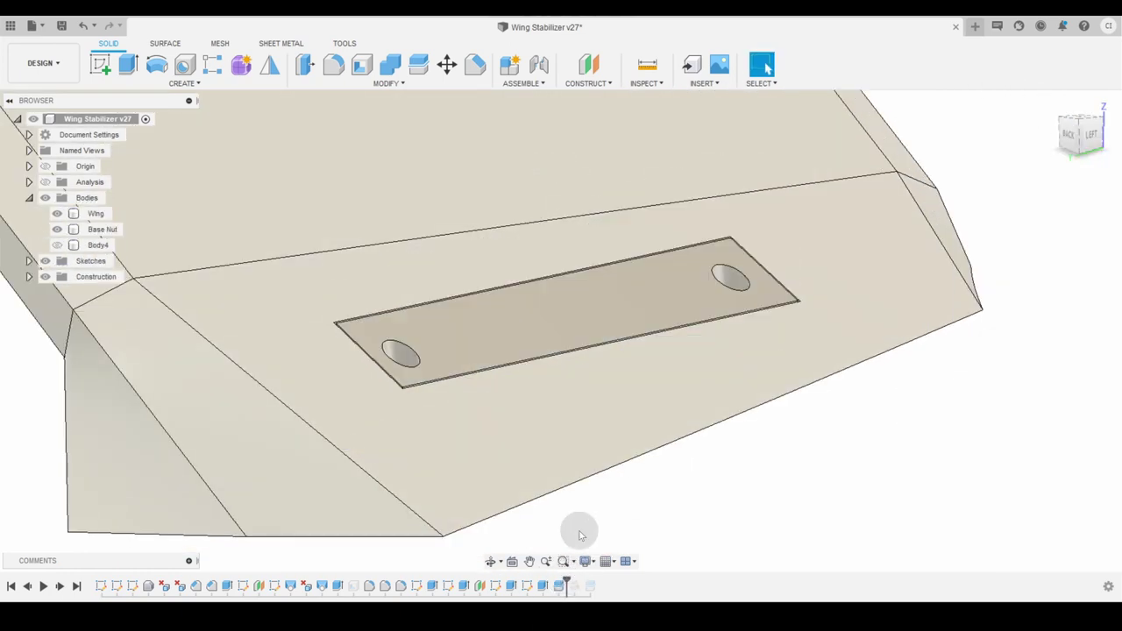
Toggle the Body4 and Wing bodies to inspect the Base Nut on its own, and show the Wing again.
left_click(56, 244)
left_click(56, 213)
left_click(56, 245)
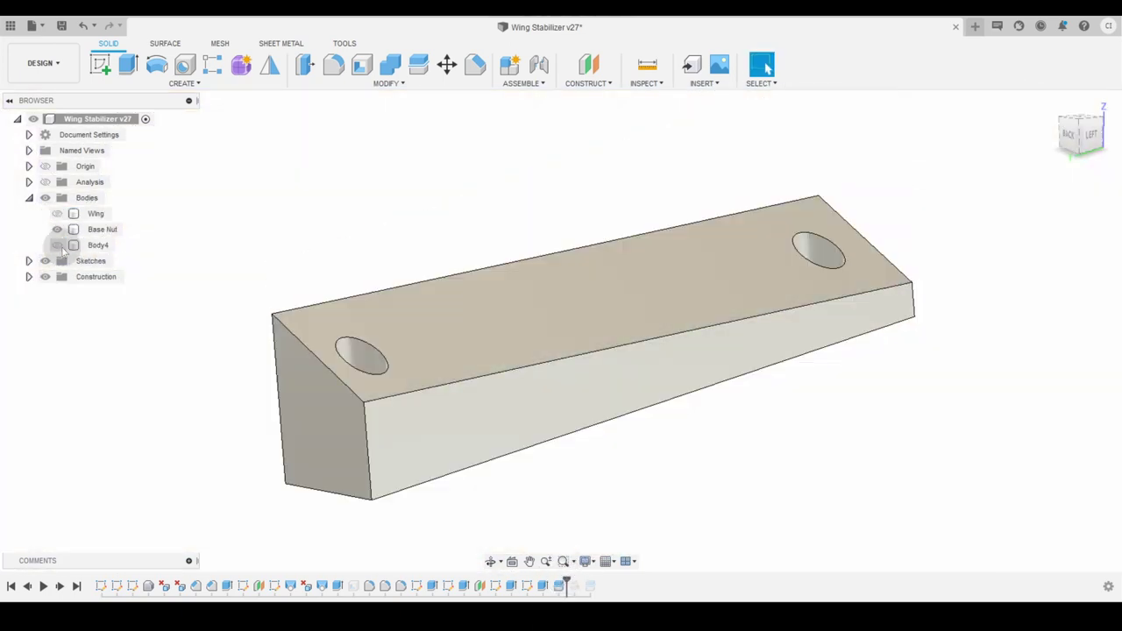
left_click(56, 213)
scroll(486, 238, "down", 3)
Advance to the final split feature, review the body and splitting tool it uses, and close its settings.
double_click(592, 586)
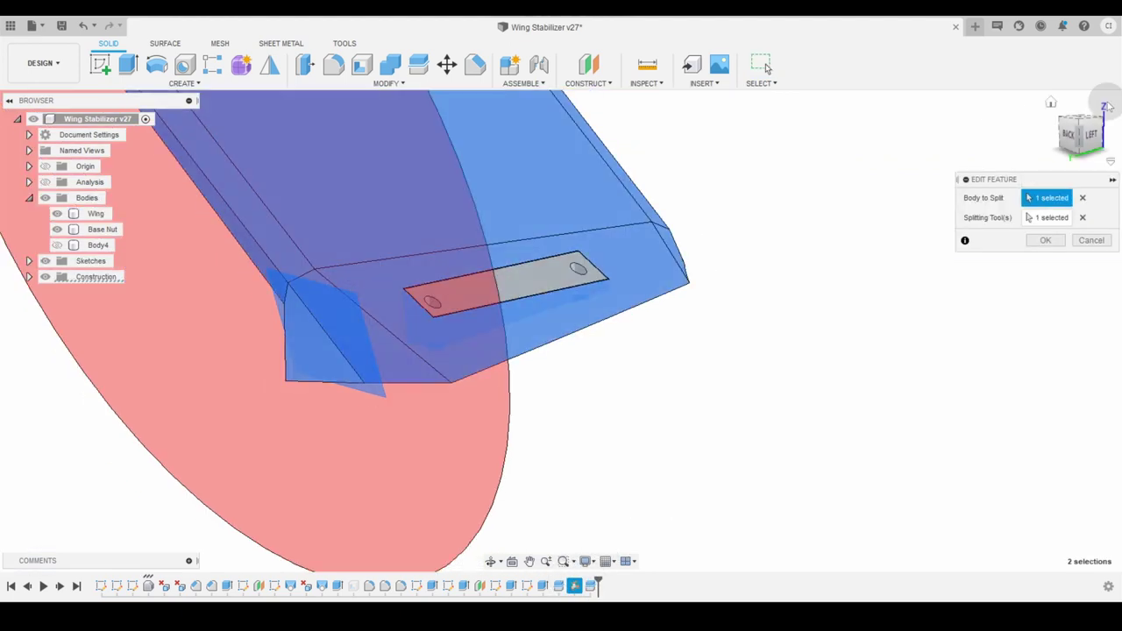
middle_click_drag(544, 228, 634, 178, "shift")
left_click(1058, 242)
Toggle the Wing body's visibility to compare the two split pieces at the stabilizer's lower tip.
left_click(58, 250)
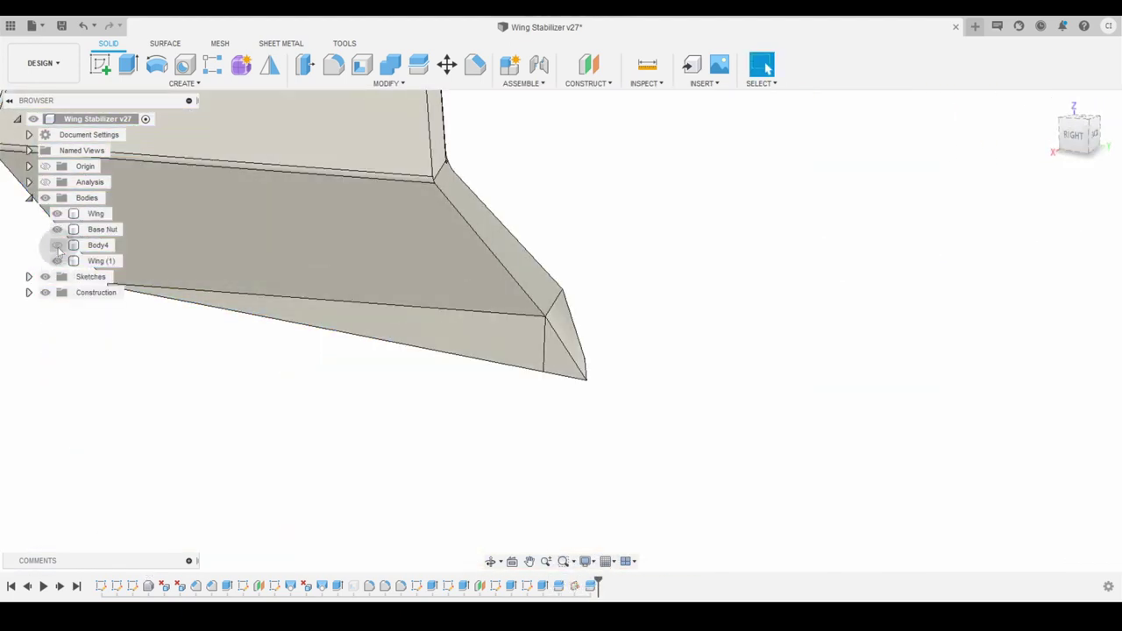
left_click(57, 214)
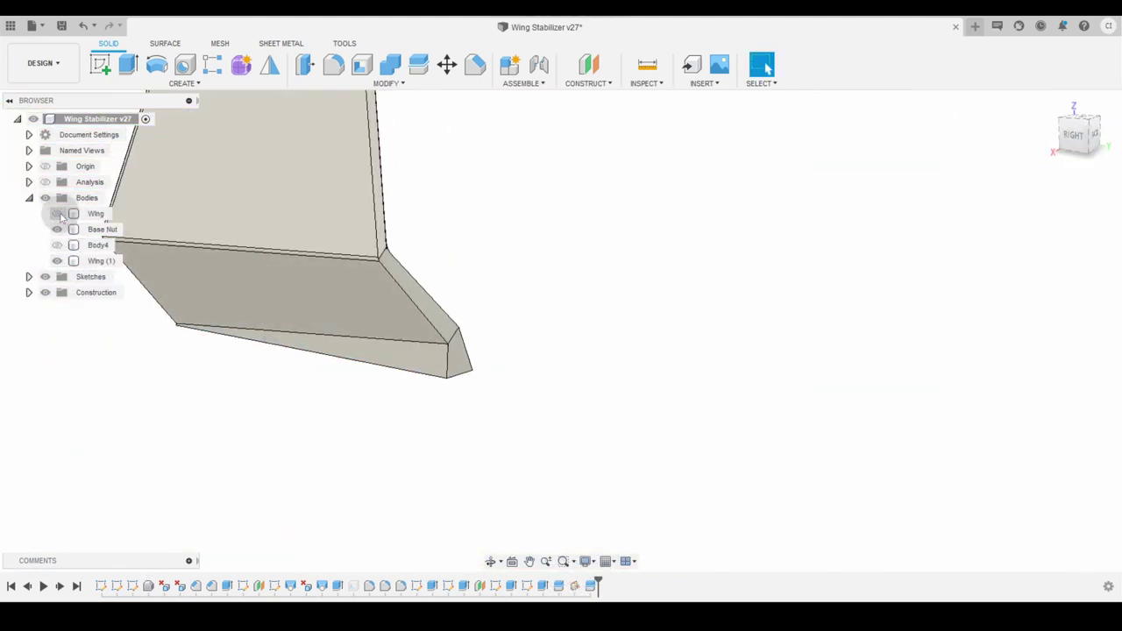
left_click_drag(1074, 135, 754, 150)
left_click(57, 214)
Measure the distance from the short edge at the stabilizer's lower tip to the opposite outermost corner with the Wing visible.
left_click(646, 66)
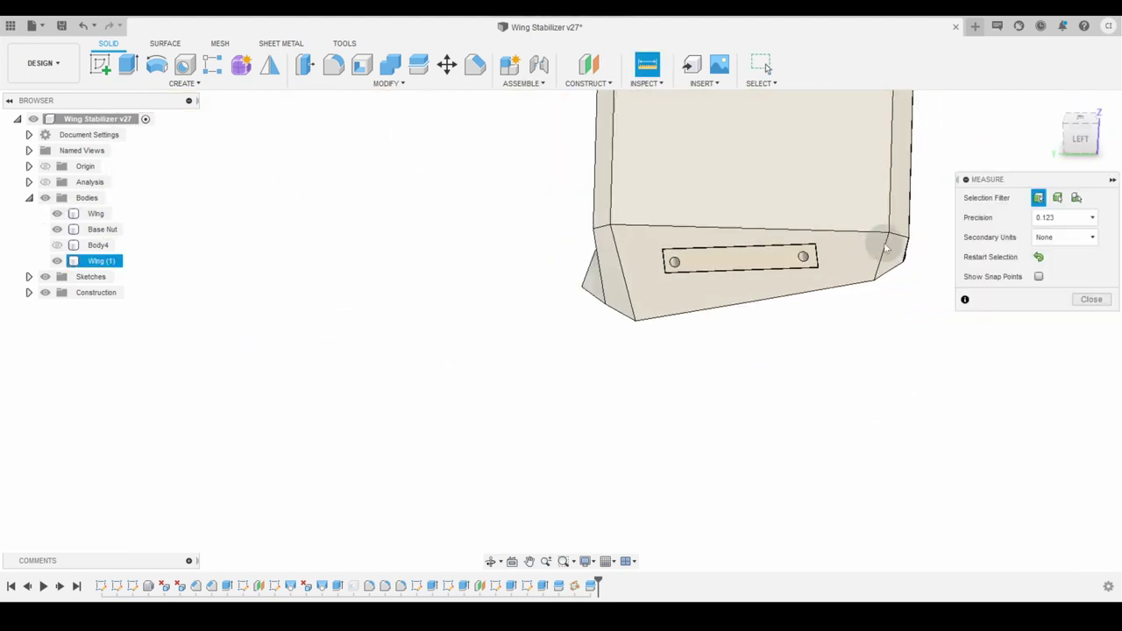
scroll(719, 307, "up", 5)
left_click(717, 313)
scroll(717, 313, "down", 5)
left_click(44, 347)
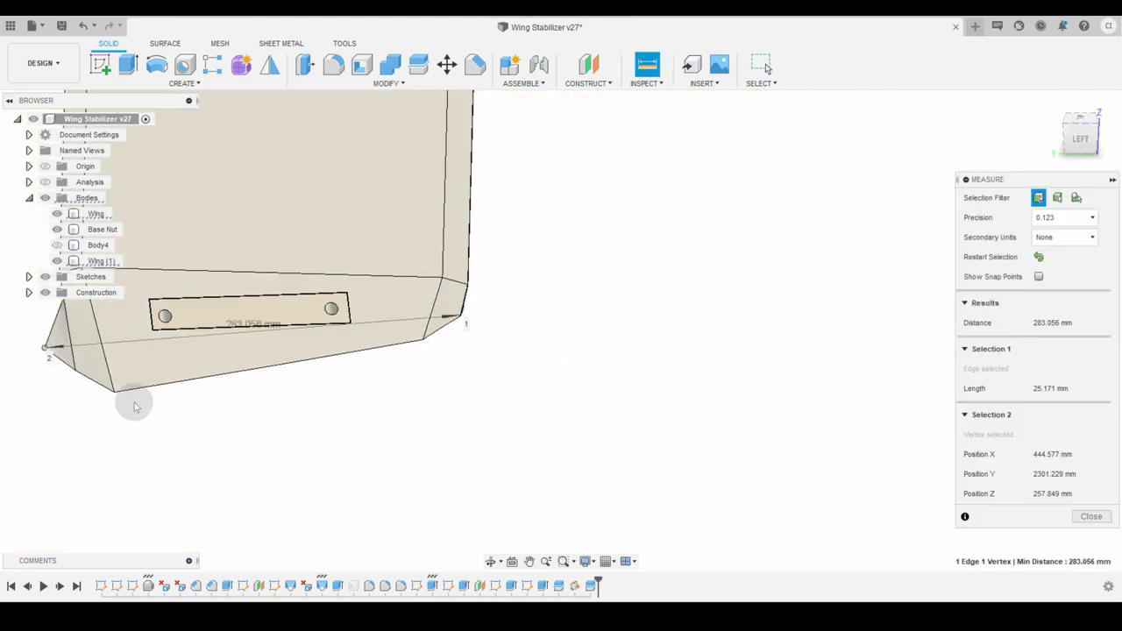
Hide the Wing body and measure from the same short tip edge to the opposite lower corner of Wing (1).
left_click(57, 214)
scroll(445, 321, "up", 5)
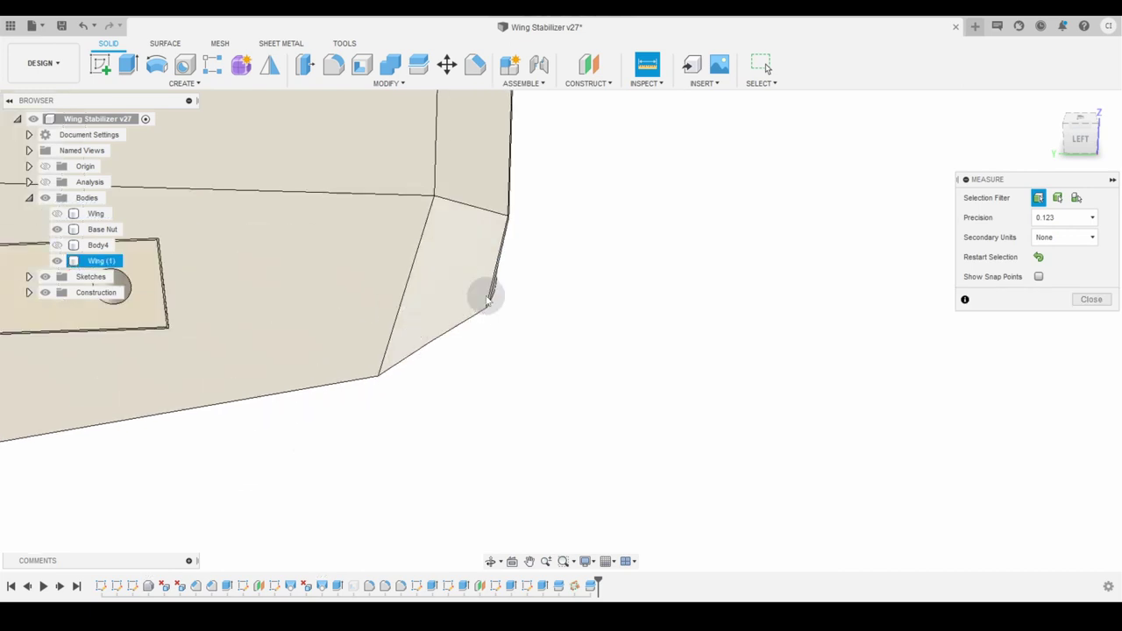
left_click(489, 295)
scroll(444, 393, "down", 2)
scroll(417, 393, "down", 3)
left_click(373, 359)
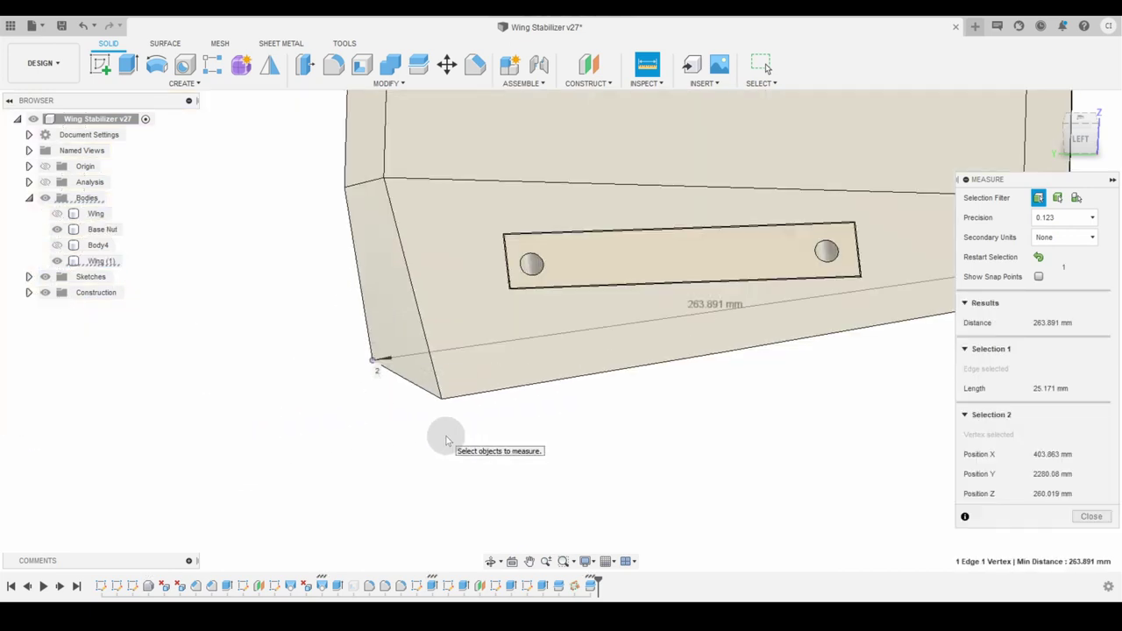
scroll(690, 305, "down", 3)
middle_click_drag(690, 305, 465, 347, "shift")
scroll(704, 354, "up", 2)
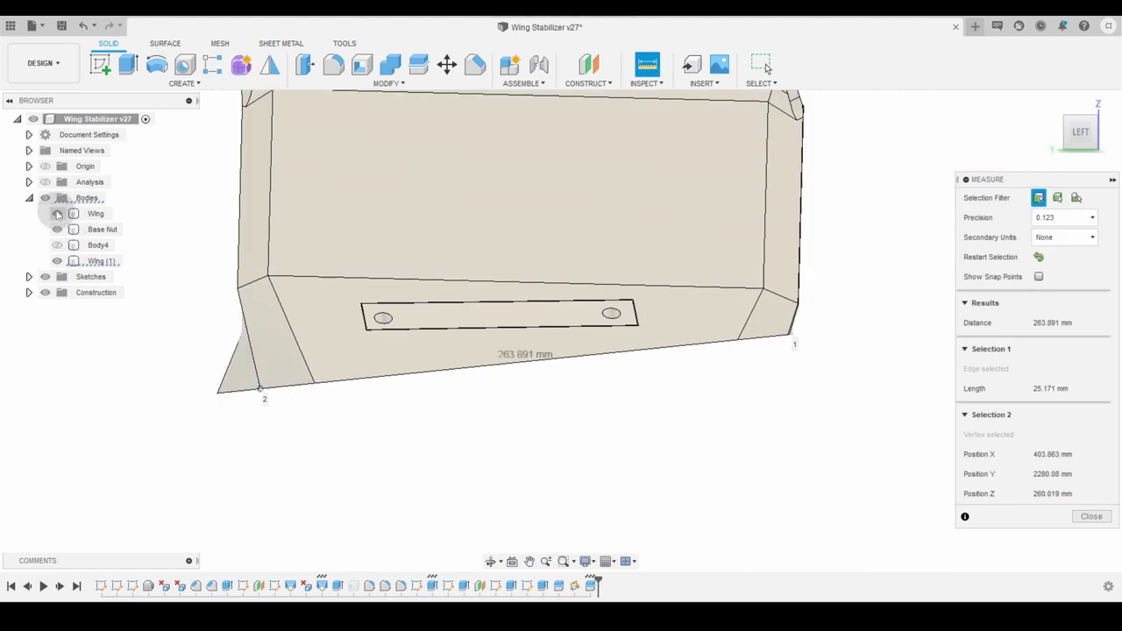
Show the Wing body again, end the measurement, and save a new version of the Wing Stabilizer design.
left_click(57, 214)
left_click(1086, 303)
left_click(62, 26)
left_click(585, 339)
Open the Wing Airfoil design, roll its history back to the plain airfoil body, and browse the Wing Design project files.
left_click(11, 25)
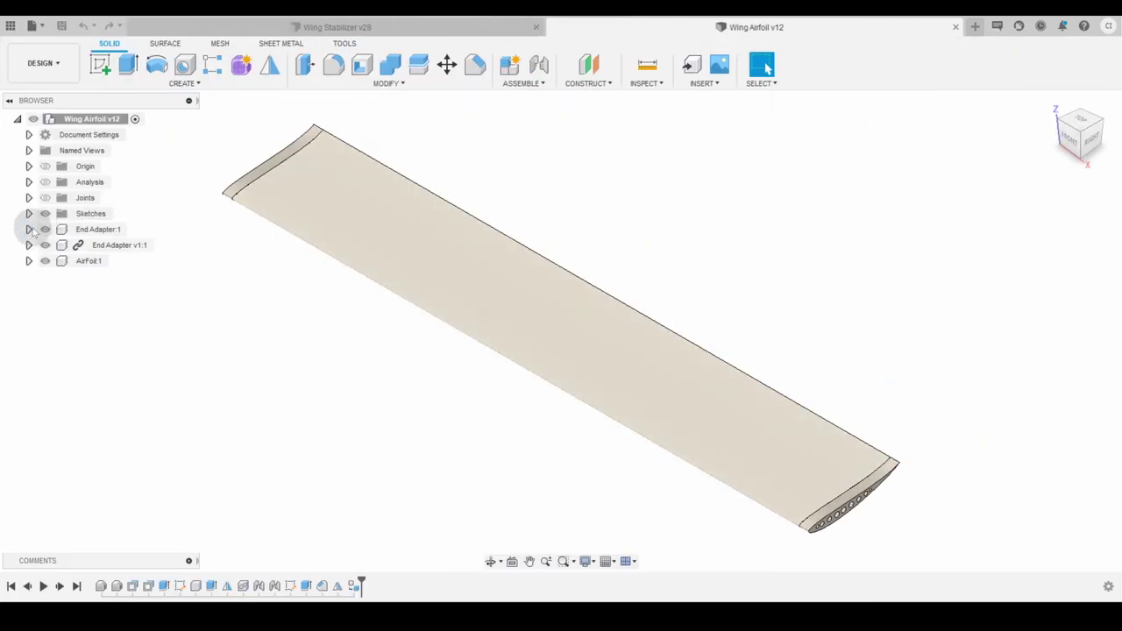
double_click(99, 581)
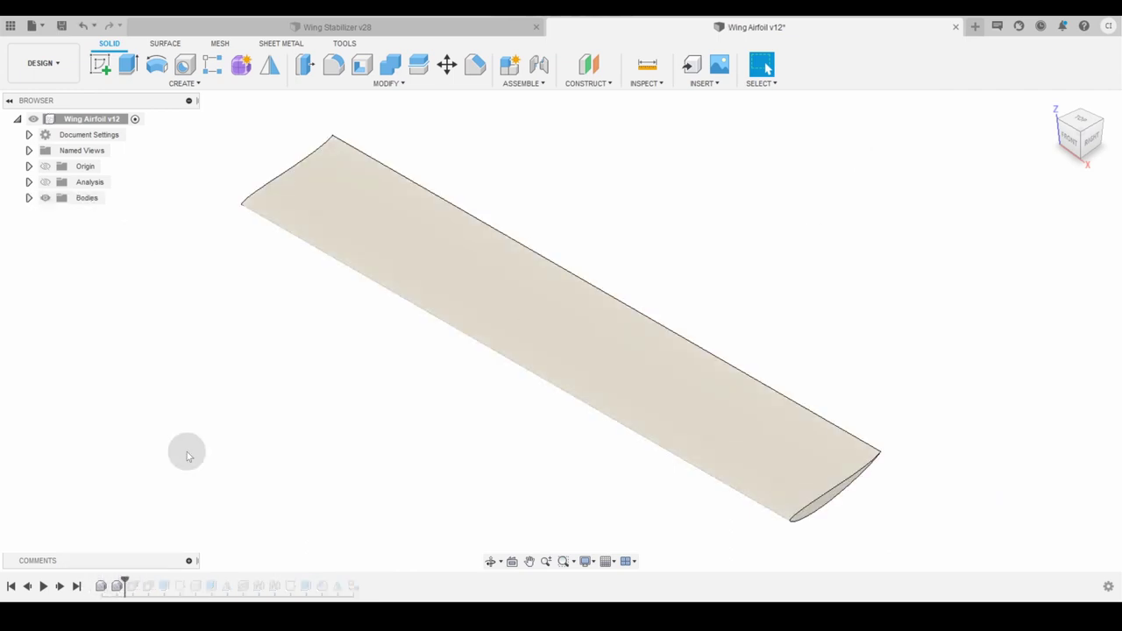
left_click(11, 26)
scroll(113, 330, "up", 8)
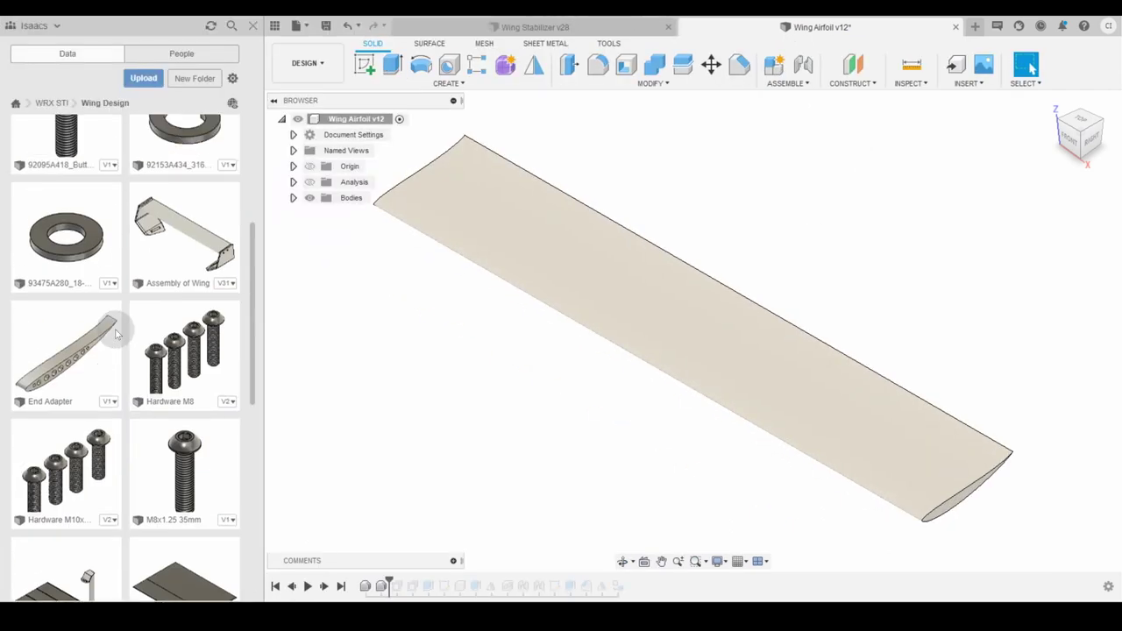
left_click(258, 27)
Examine the airfoil's end profile and advance through the two face offsets that set its span.
left_click_drag(1080, 133, 1030, 113)
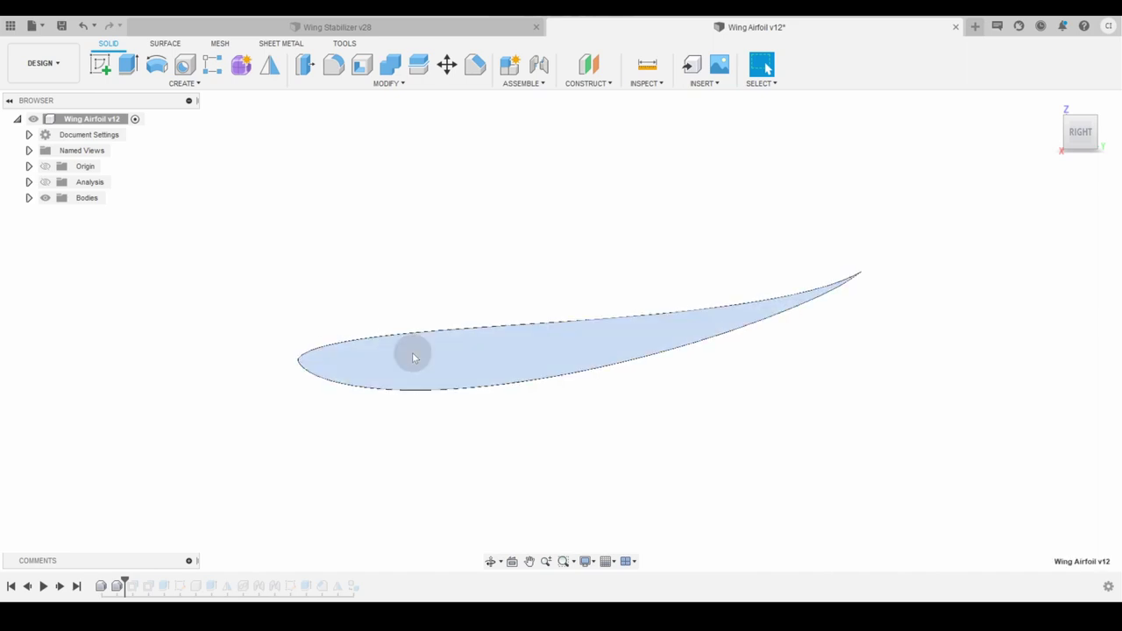
left_click_drag(124, 583, 137, 582)
left_click(1059, 110)
middle_click_drag(614, 316, 712, 284)
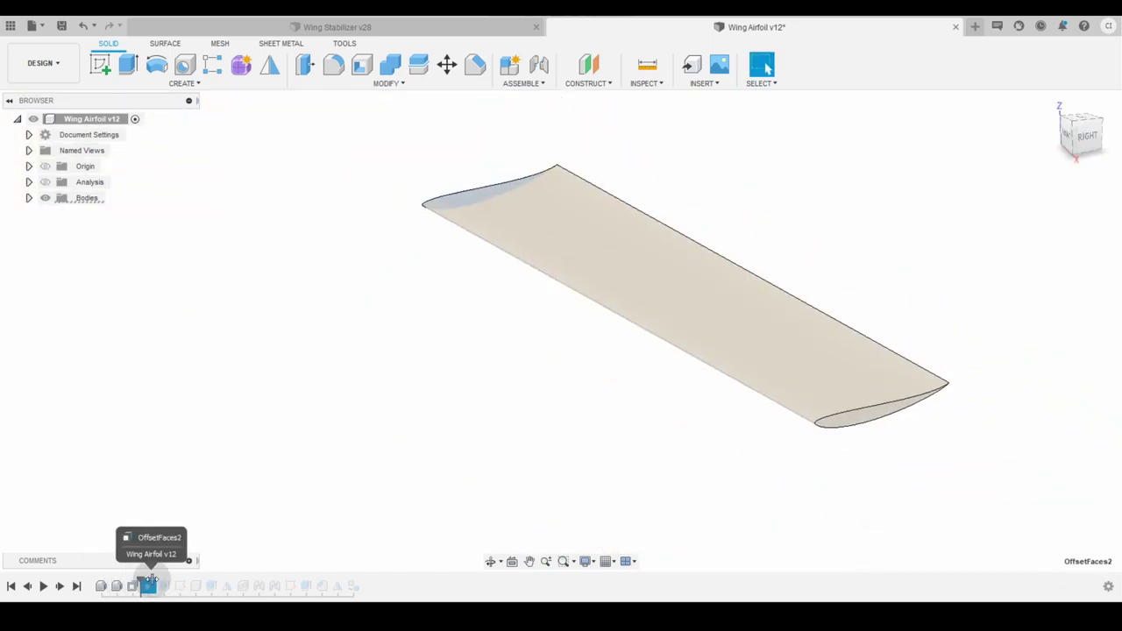
left_click_drag(152, 580, 167, 598)
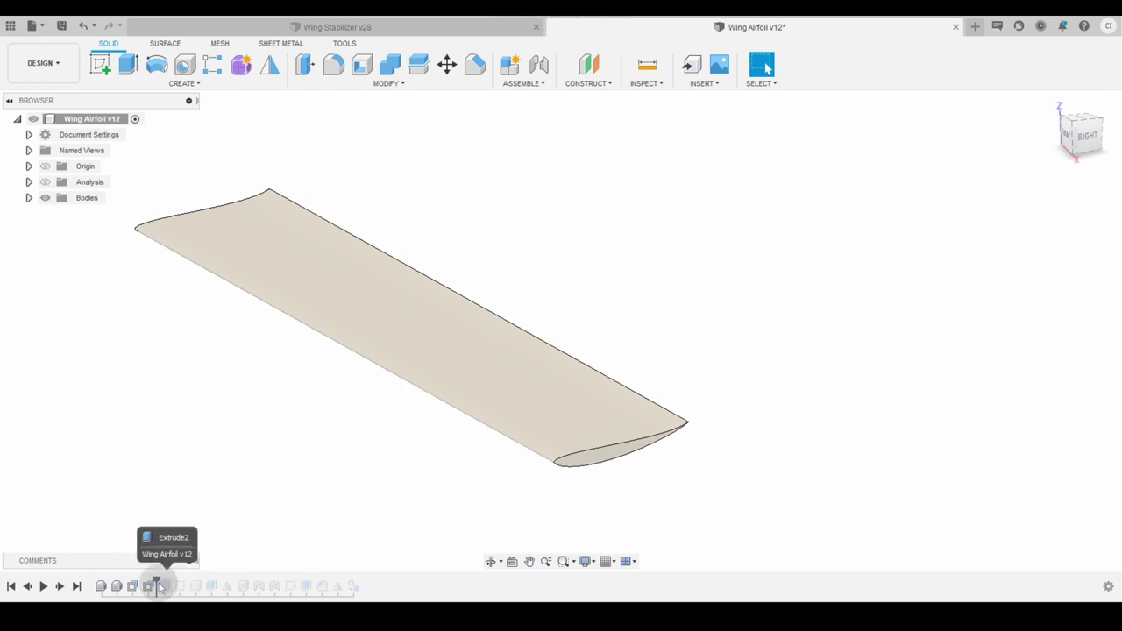
Review the hole-pattern sketch on the airfoil's end profile and inspect the holed End Adapter made from it.
double_click(178, 585)
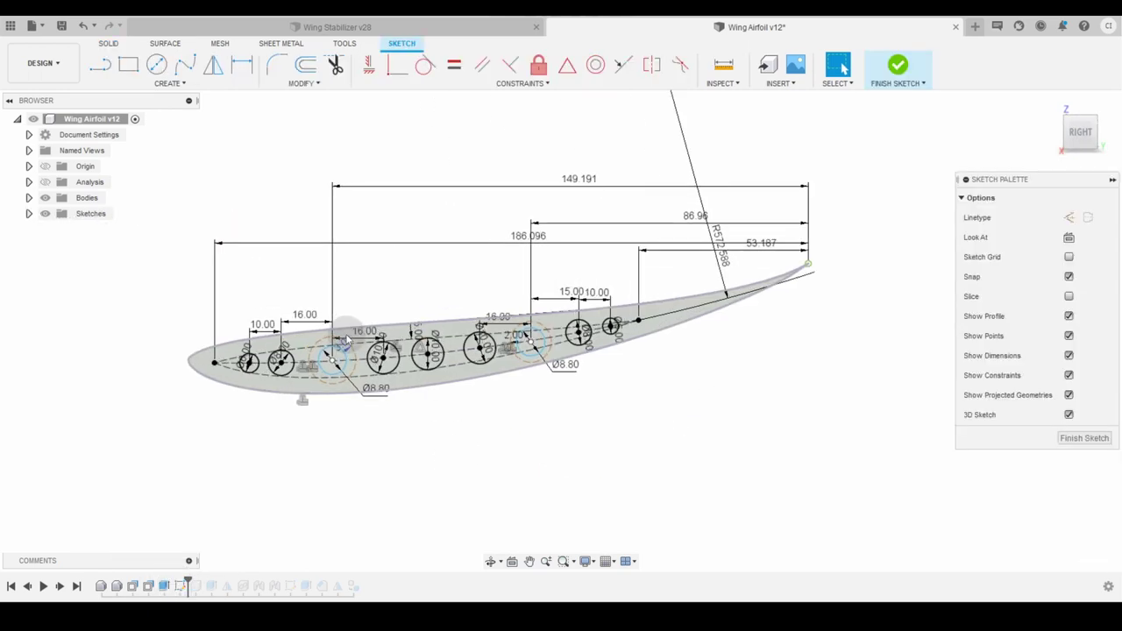
left_click(898, 65)
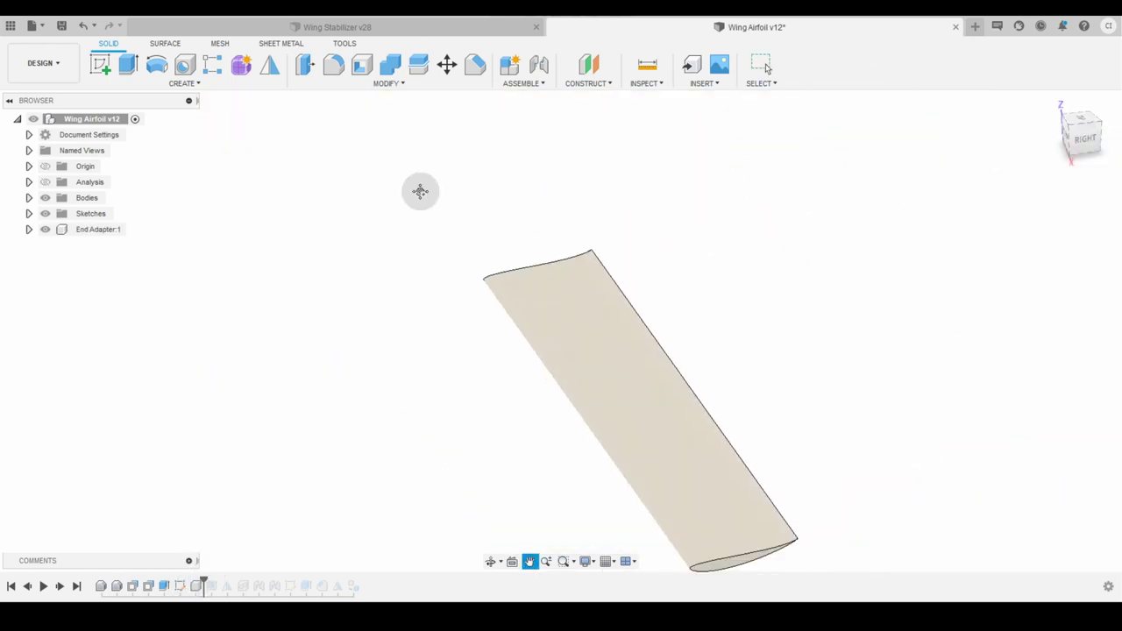
scroll(657, 419, "up", 5)
middle_click_drag(656, 419, 189, 256)
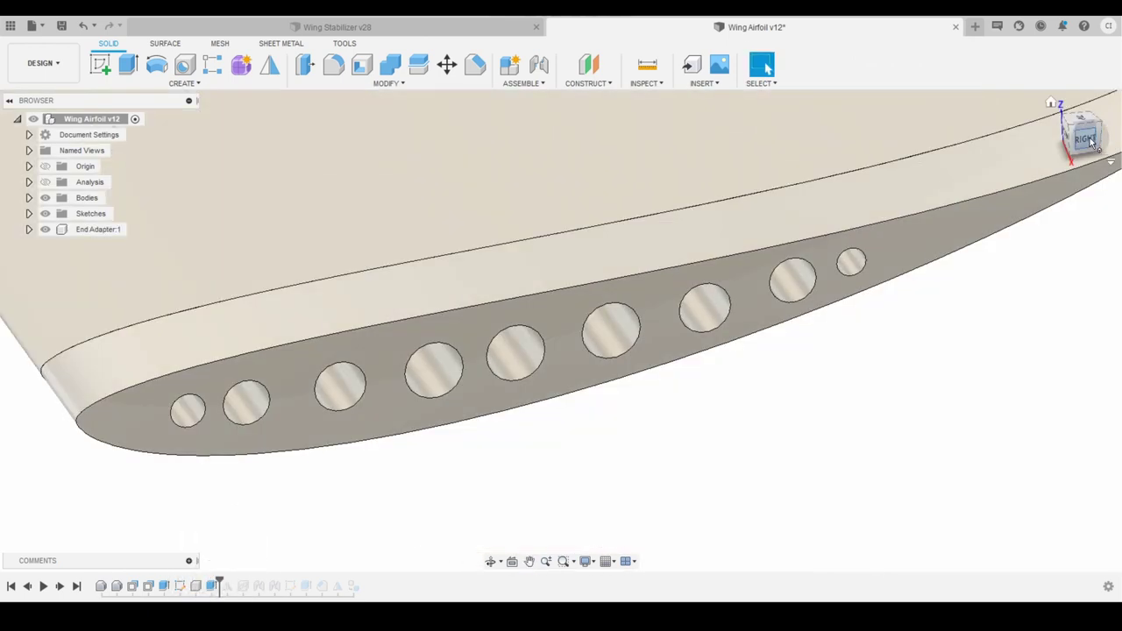
left_click(1082, 138)
Hide the airfoil bodies and inspect the End Adapter component and its row of holes from several angles.
scroll(534, 413, "down", 5)
middle_click_drag(534, 413, 597, 514)
scroll(478, 289, "up", 5)
left_click(1068, 120)
left_click(44, 198)
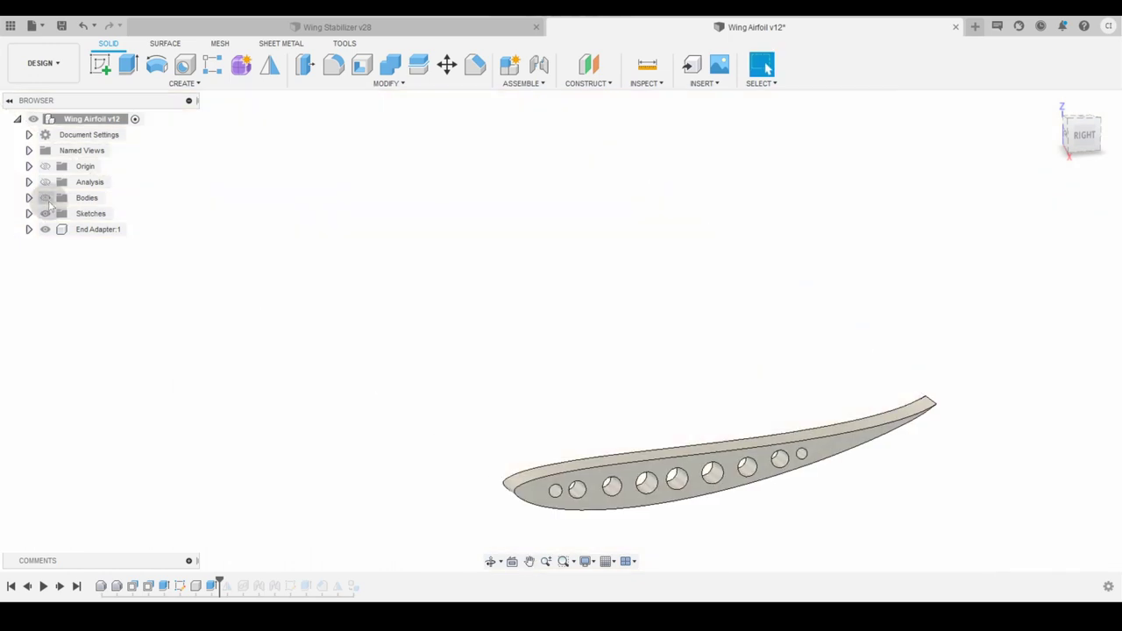
left_click(1066, 118)
left_click_drag(1066, 122, 1092, 113)
left_click(1051, 104)
Show the airfoil bodies again and advance past the mirror feature to inspect the wing with its end adapters.
left_click(45, 198)
left_click_drag(219, 586, 235, 585)
scroll(293, 394, "down", 5)
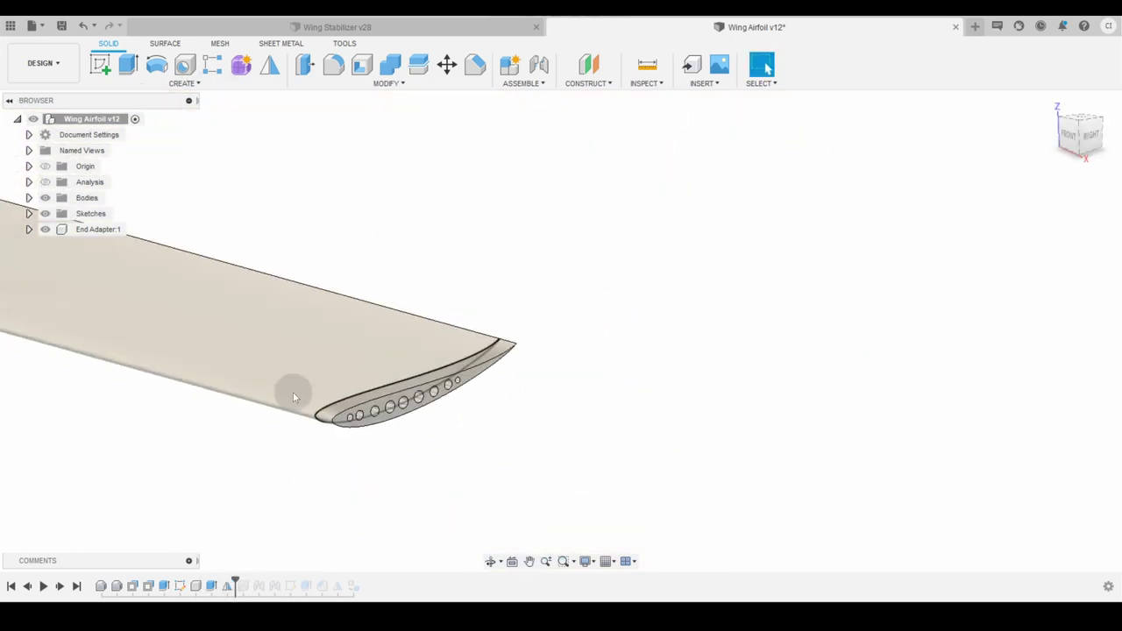
middle_click_drag(292, 393, 742, 410)
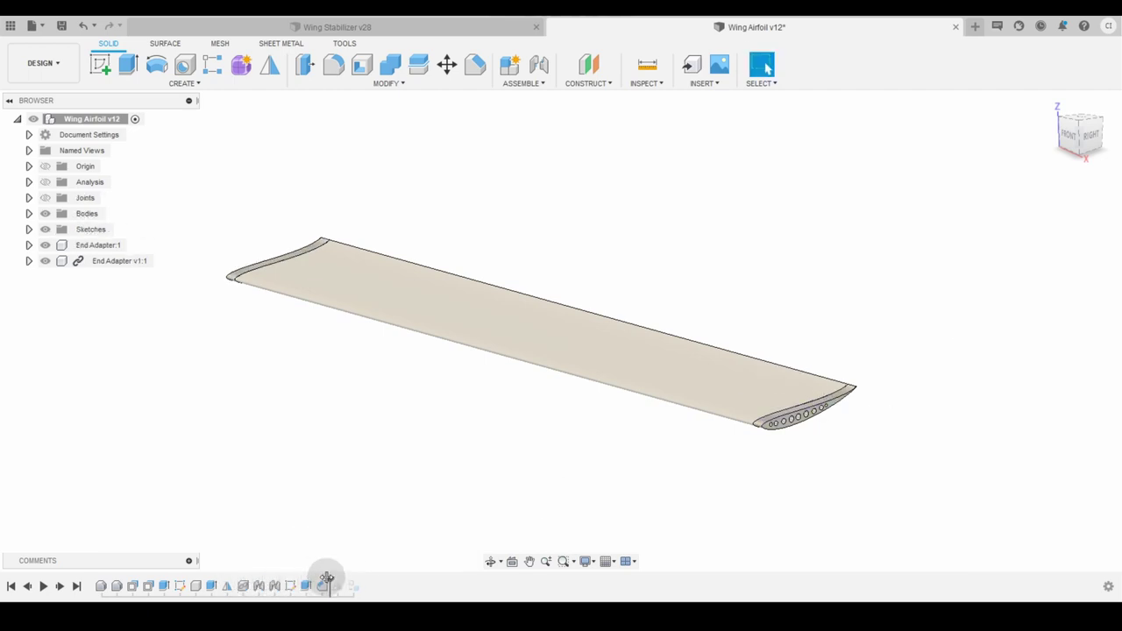
Measure the distance between the two end adapters of the completed Wing Airfoil and close the measurement.
scroll(333, 416, "down", 2)
key("i")
left_click(641, 420)
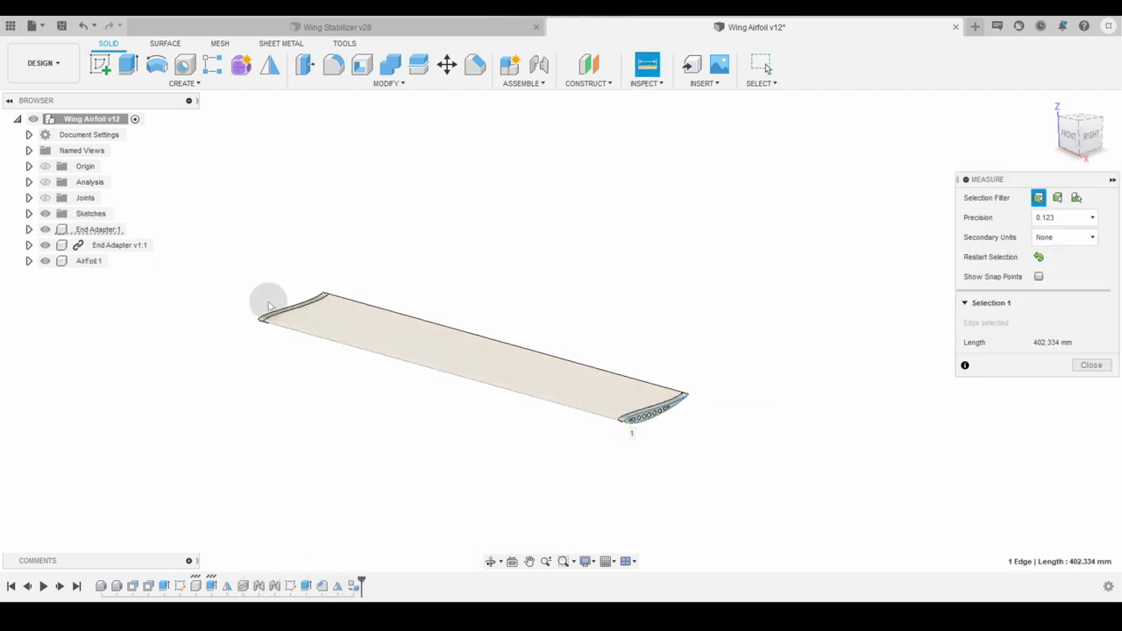
left_click(263, 317)
key("Escape")
middle_click_drag(711, 276, 964, 193, "shift")
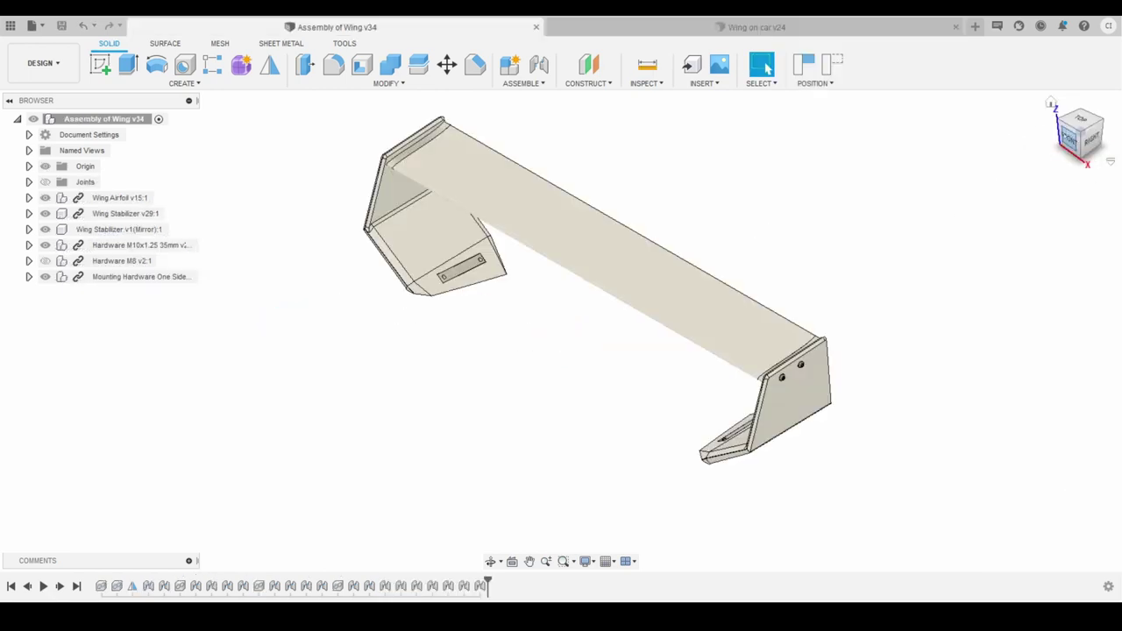
Switch to the Assembly of Wing design and inspect how the airfoil, both stabilizers and mounting hardware fit together.
left_click_drag(1069, 138, 1070, 119)
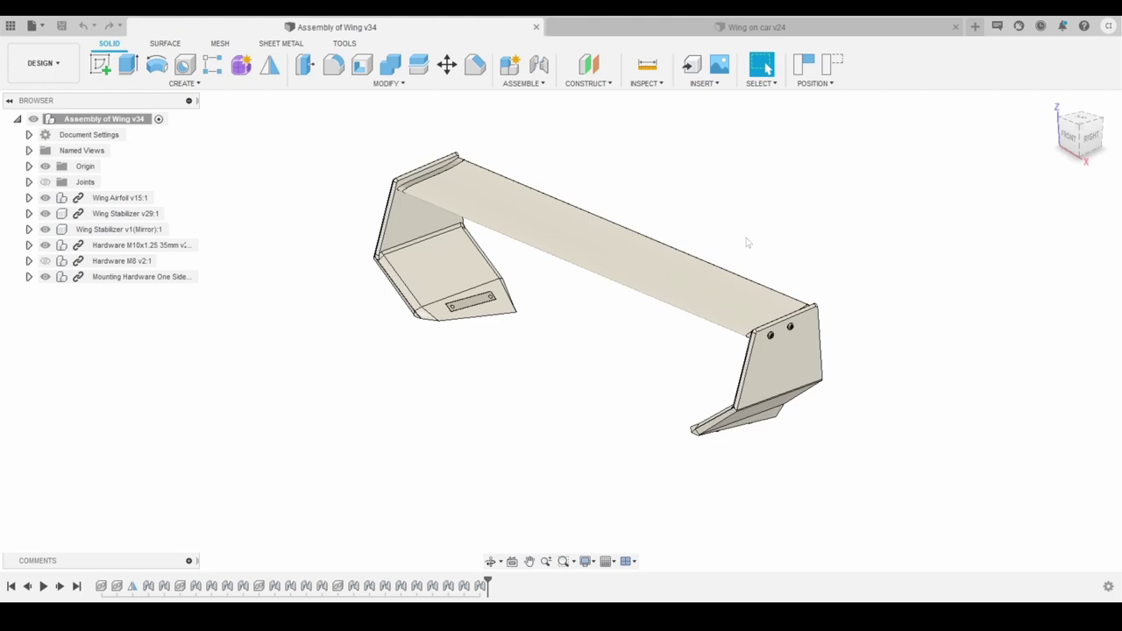
scroll(794, 333, "up", 3)
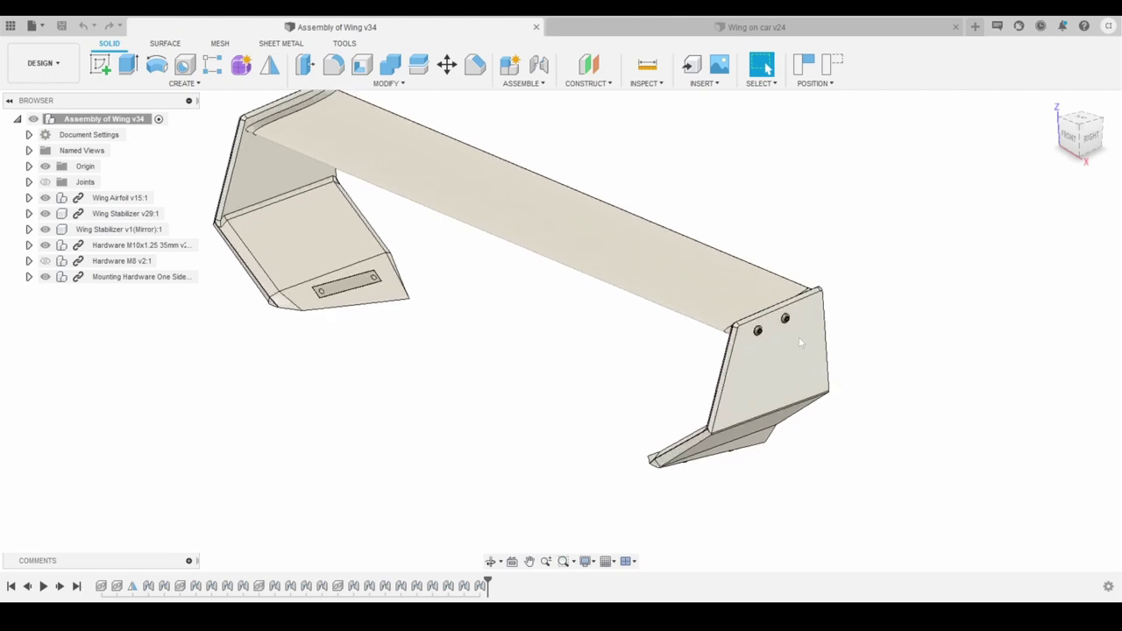
scroll(789, 336, "up", 2)
scroll(777, 342, "down", 5)
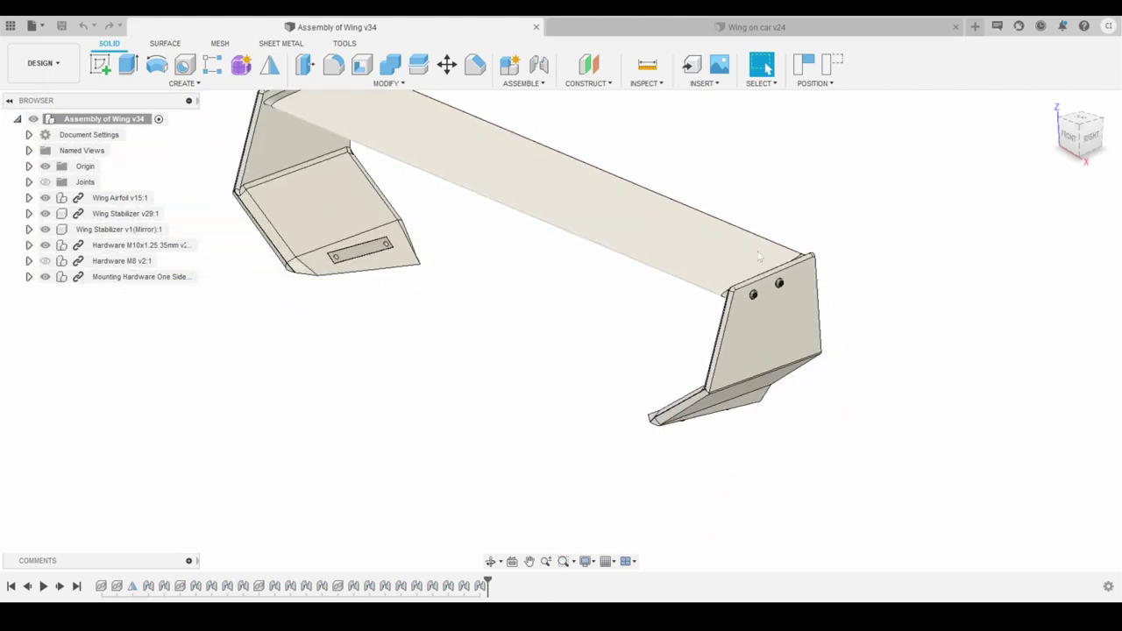
scroll(669, 331, "up", 2)
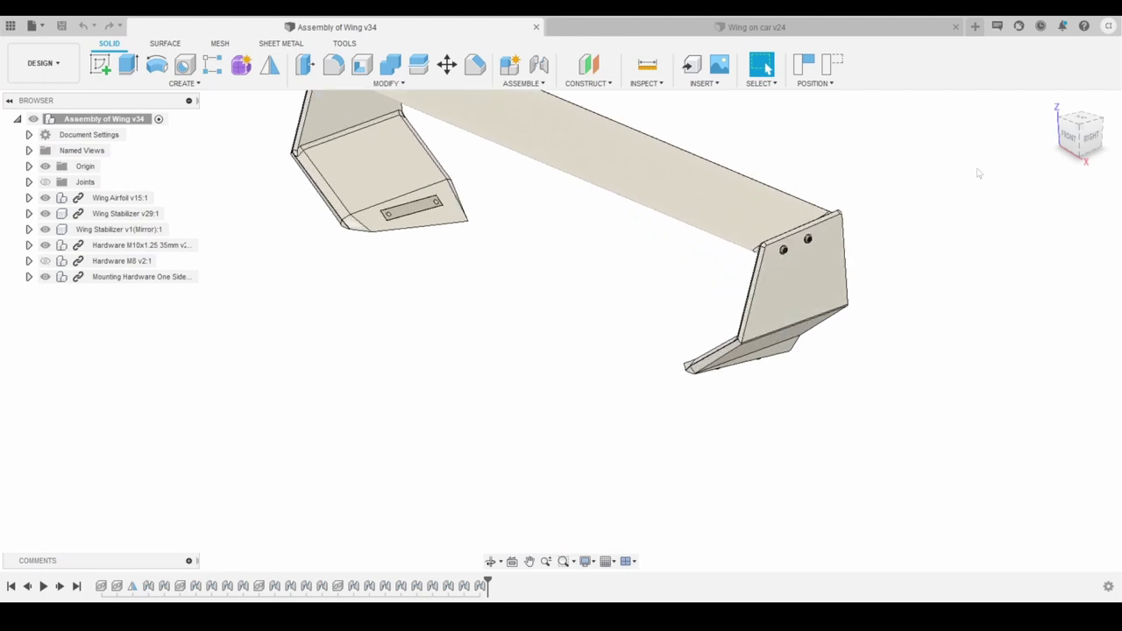
Inspect the base of the wing stabilizer and its inset mounting plate up close.
scroll(862, 263, "up", 3)
left_click_drag(1069, 137, 1107, 92)
middle_click_drag(680, 235, 553, 219)
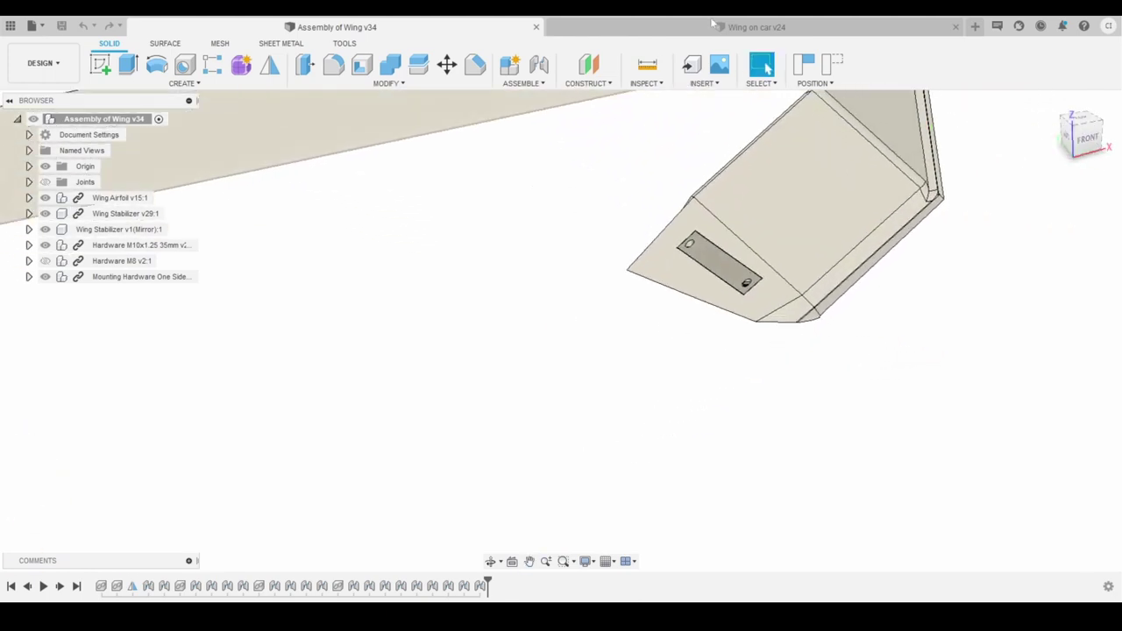
Switch to the Wing on car design, hide the Full Surface BOdy Car body and show the 3D Scan Trunk body.
left_click(739, 27)
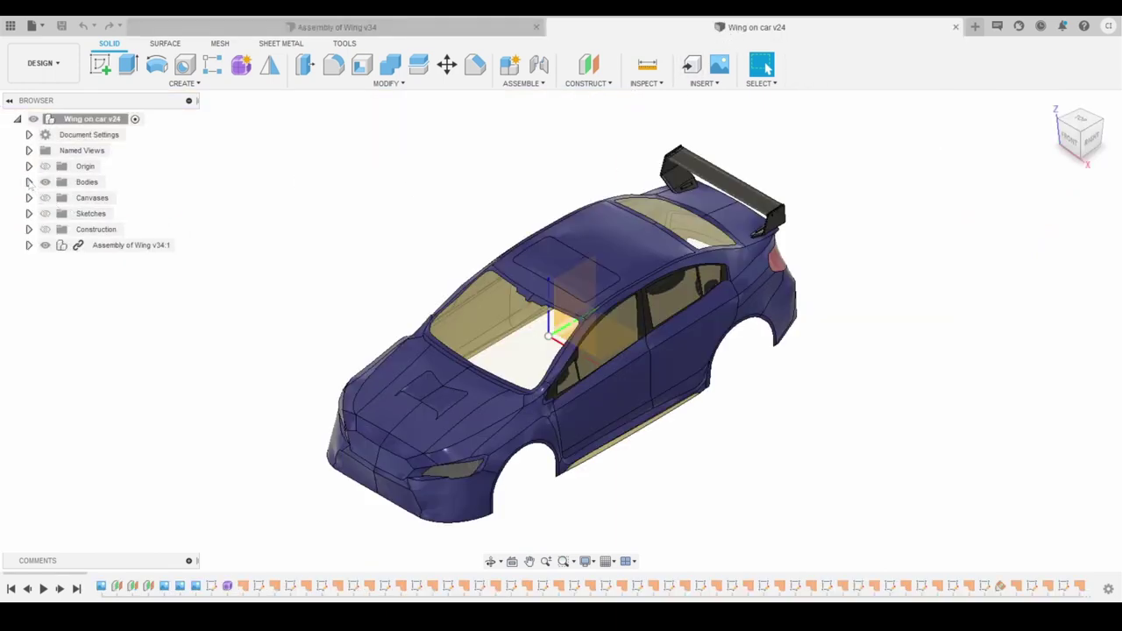
left_click(57, 213)
left_click(57, 197)
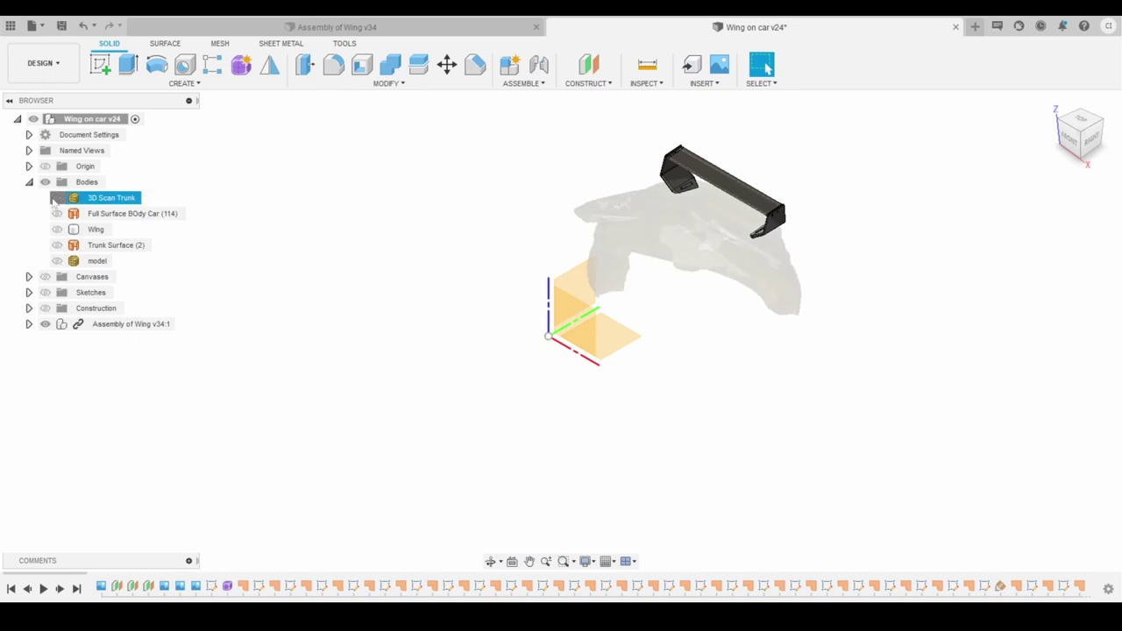
Inspect how the wing and its stabilizers sit on the scanned trunk from the rear side.
scroll(601, 202, "up", 3)
left_click_drag(1074, 154, 1017, 312)
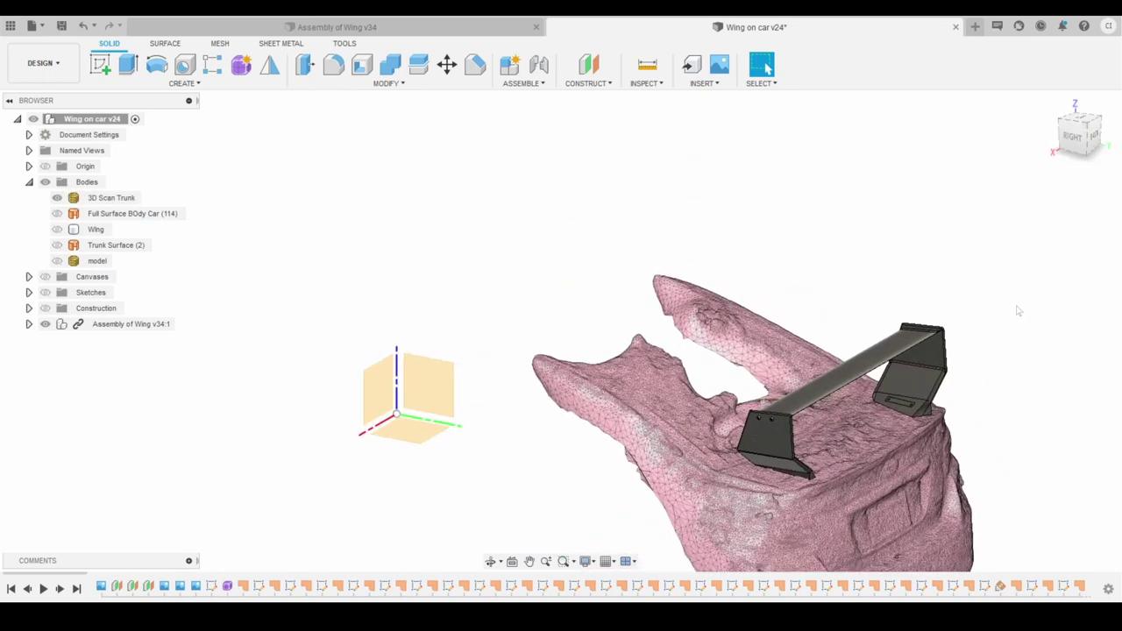
scroll(982, 349, "up", 3)
middle_click_drag(768, 462, 762, 148, "shift")
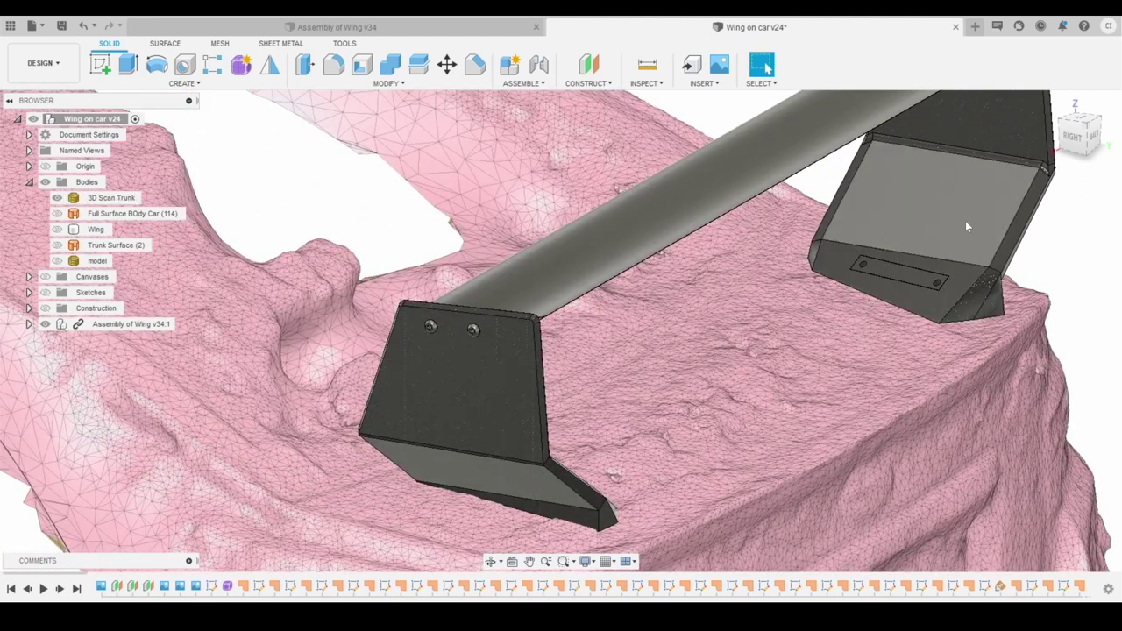
Hide the 3D Scan Trunk body and inspect the mounting bolts on the underside of the stabilizer base.
scroll(877, 280, "up", 3)
middle_click_drag(830, 219, 621, 436)
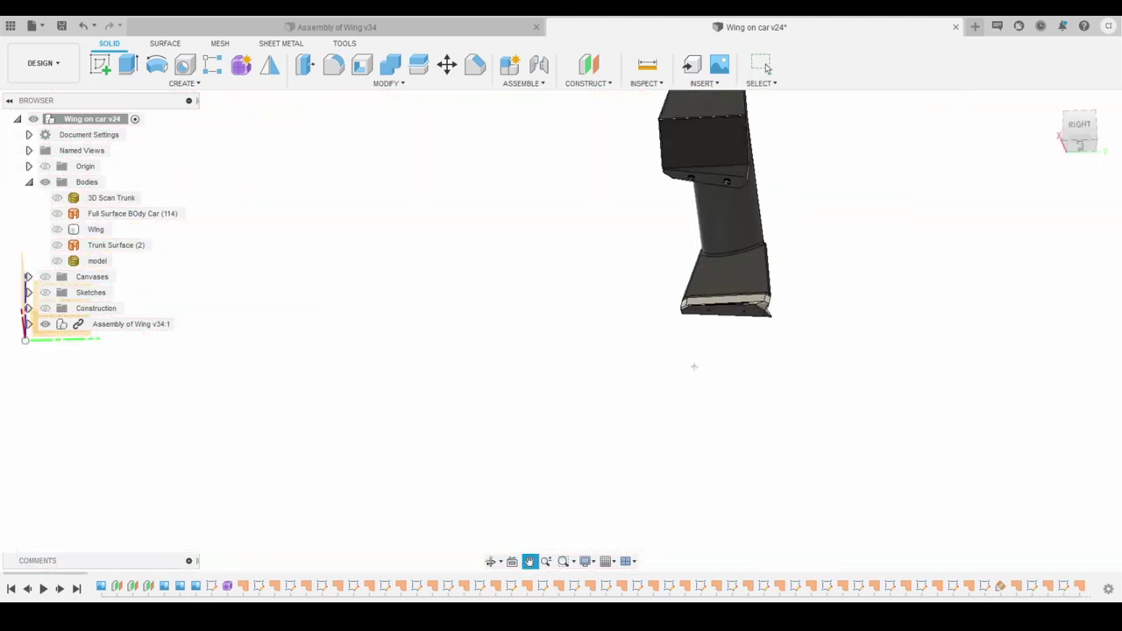
scroll(634, 213, "up", 5)
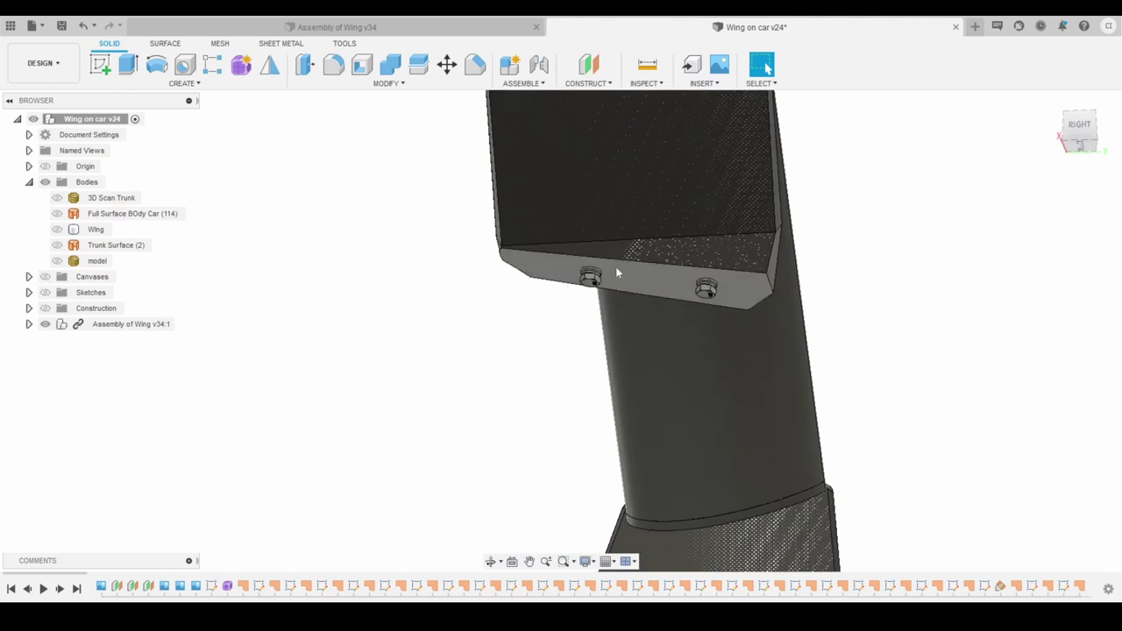
scroll(615, 267, "down", 3)
scroll(574, 269, "up", 8)
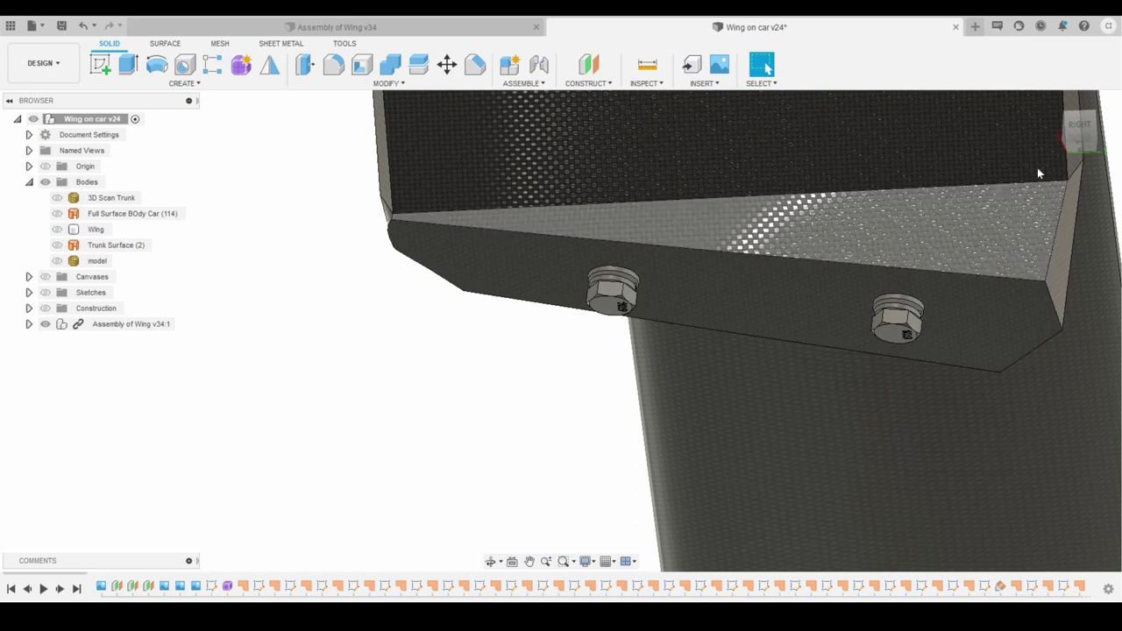
View the whole wing from the front, and show the 3D Scan Trunk body again behind it.
left_click(1078, 140)
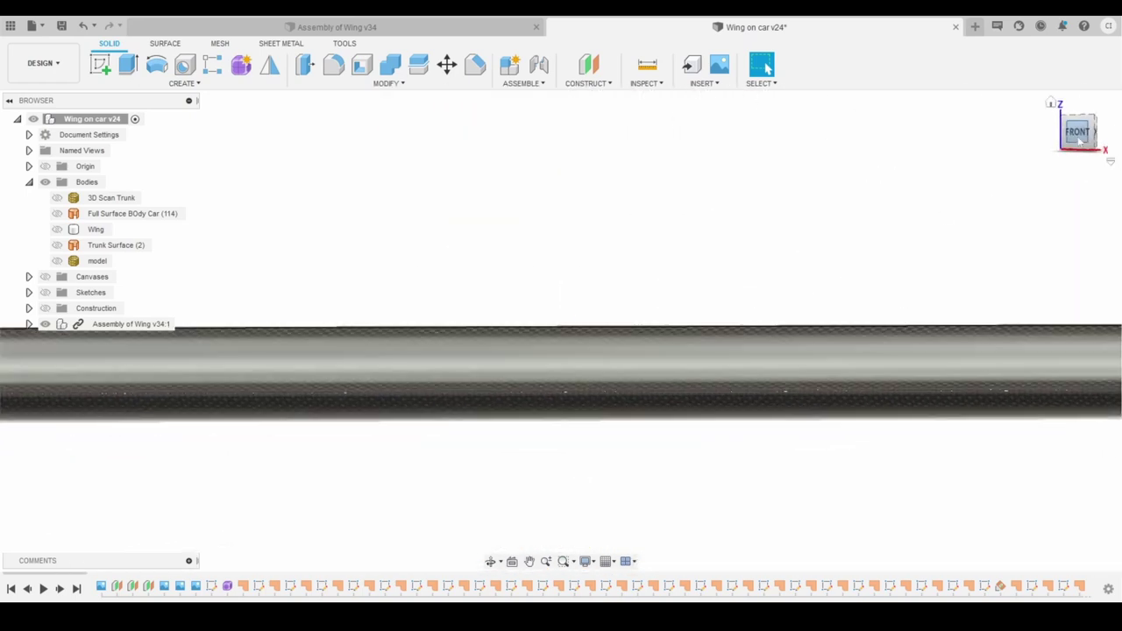
scroll(869, 263, "down", 3)
scroll(846, 370, "down", 4)
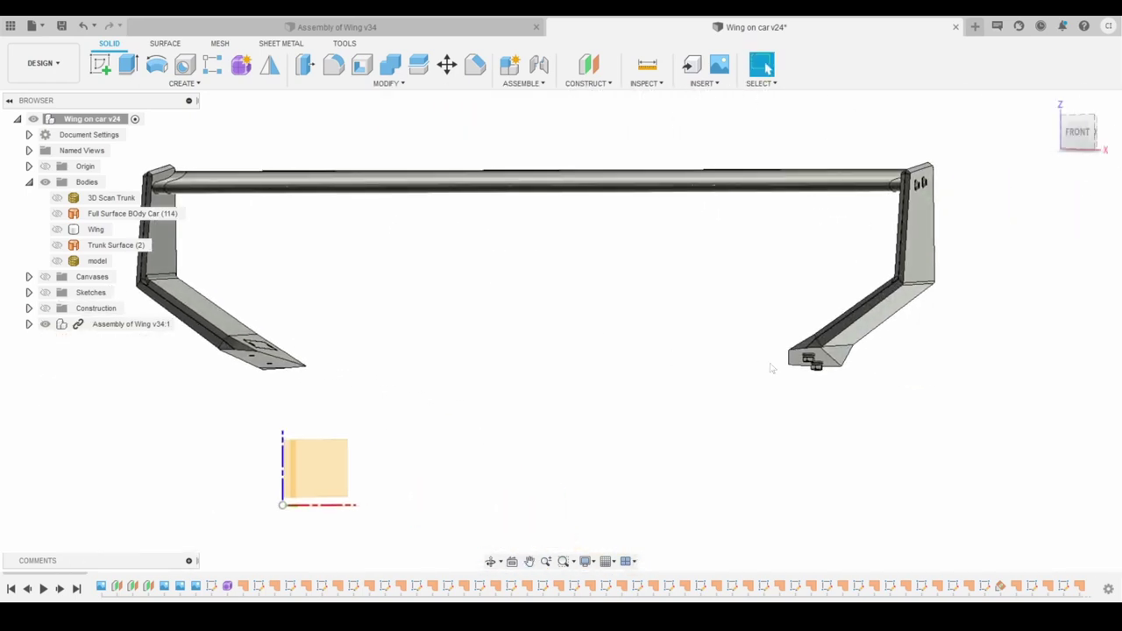
scroll(816, 368, "up", 3)
middle_click_drag(666, 350, 605, 263, "shift")
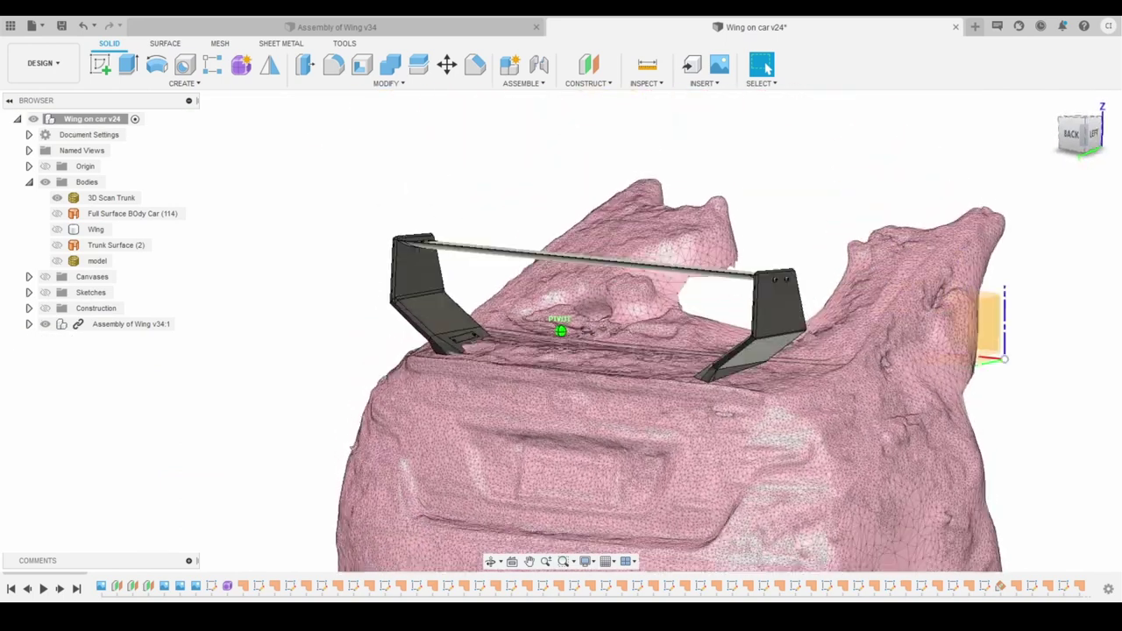
Examine where the stabilizer base and its mounting plate meet the scanned trunk surface.
scroll(395, 333, "up", 8)
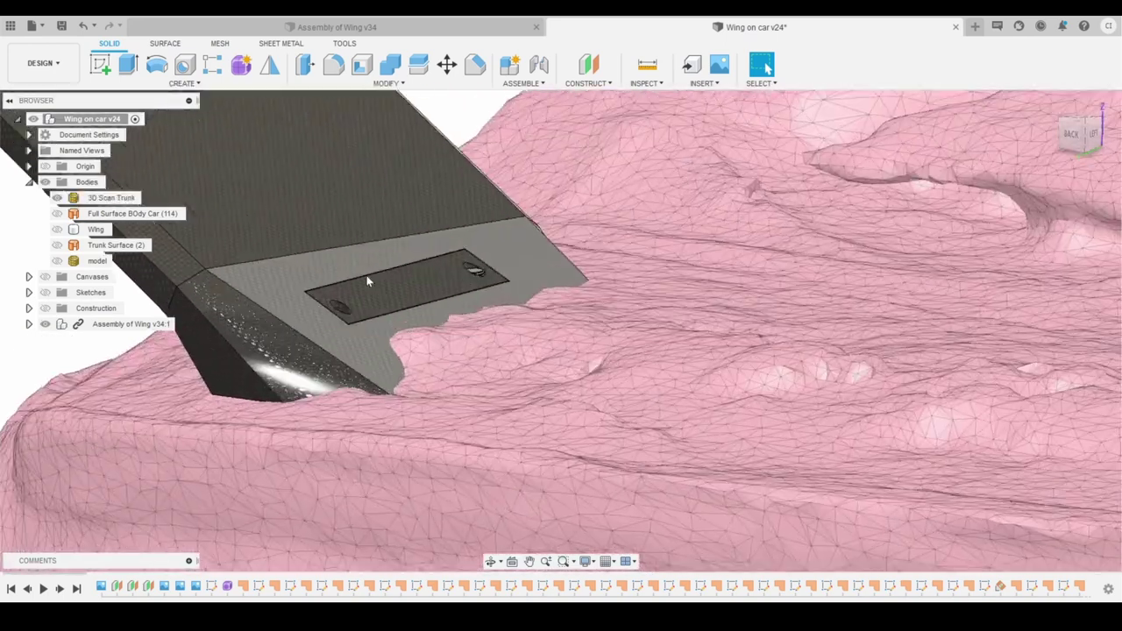
scroll(368, 281, "down", 3)
middle_click_drag(391, 286, 483, 319, "shift")
scroll(274, 173, "down", 1)
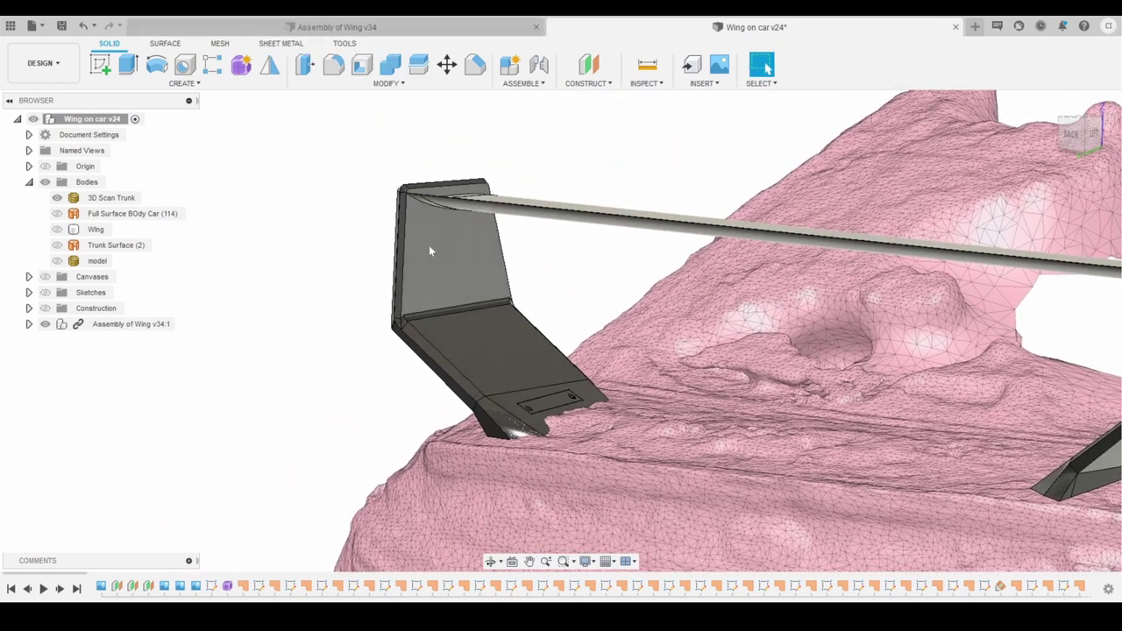
scroll(534, 397, "up", 3)
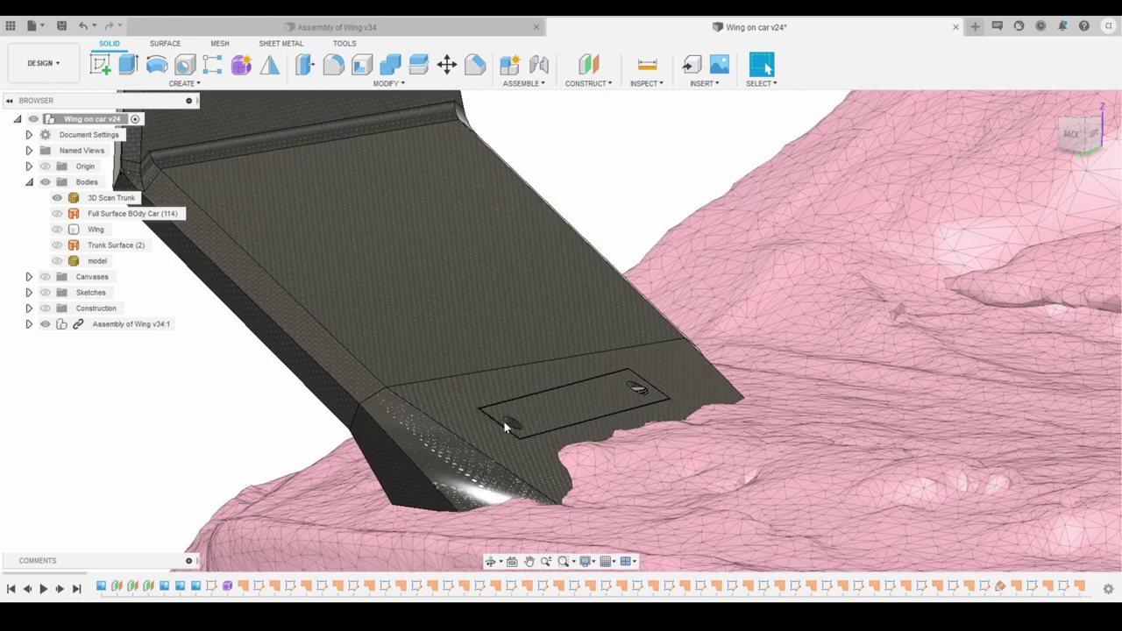
scroll(539, 438, "down", 2)
scroll(544, 469, "down", 1)
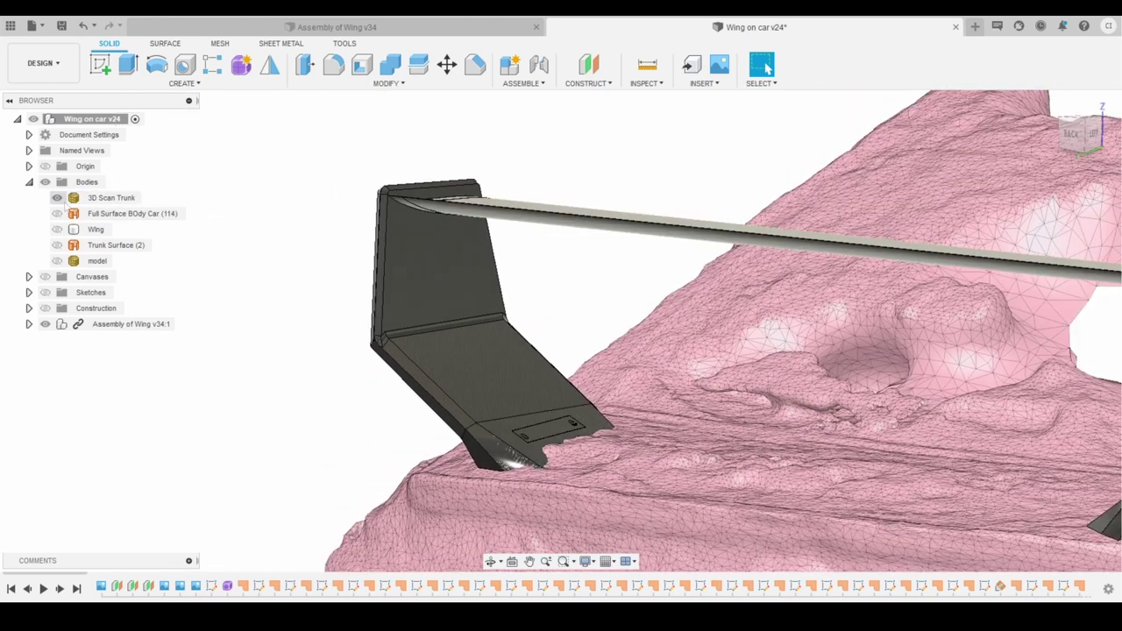
Hide the 3D Scan Trunk body and inspect the exposed stabilizer base and its mounting plate.
left_click(57, 198)
scroll(502, 391, "up", 5)
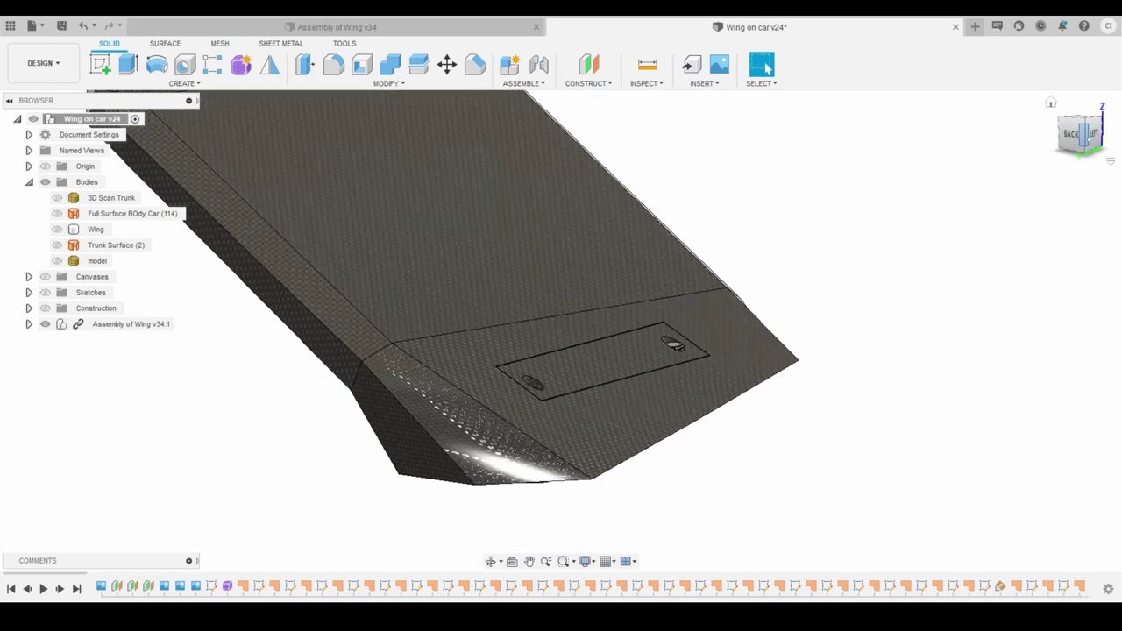
left_click_drag(1085, 133, 1052, 137)
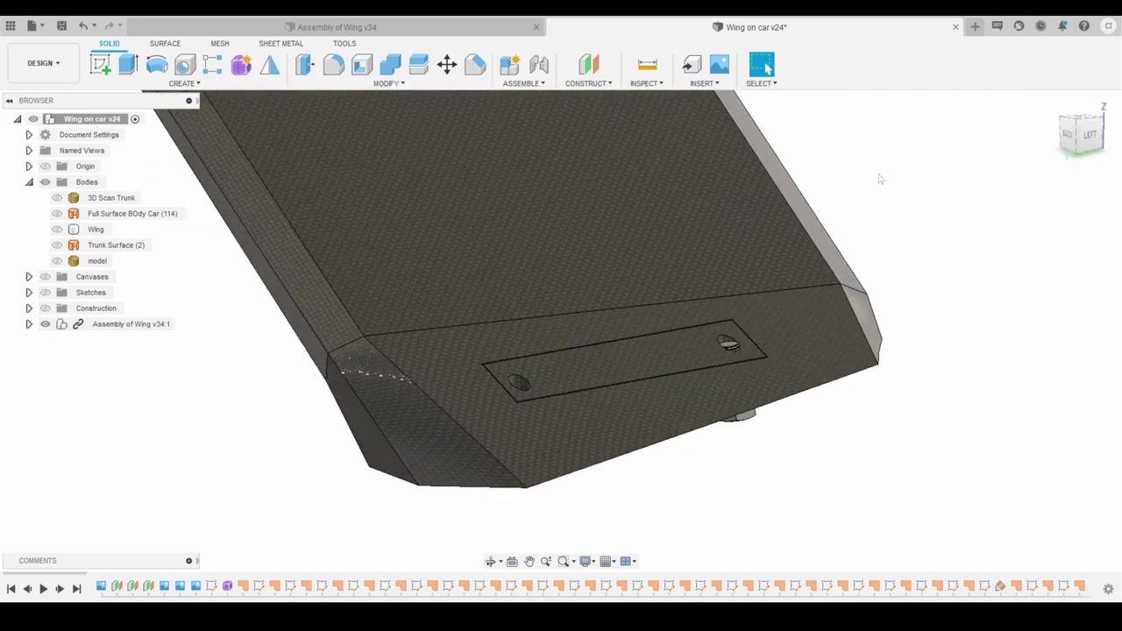
Return to the Assembly of Wing design and examine the mounting plate in the stabilizer base closely.
left_click(344, 31)
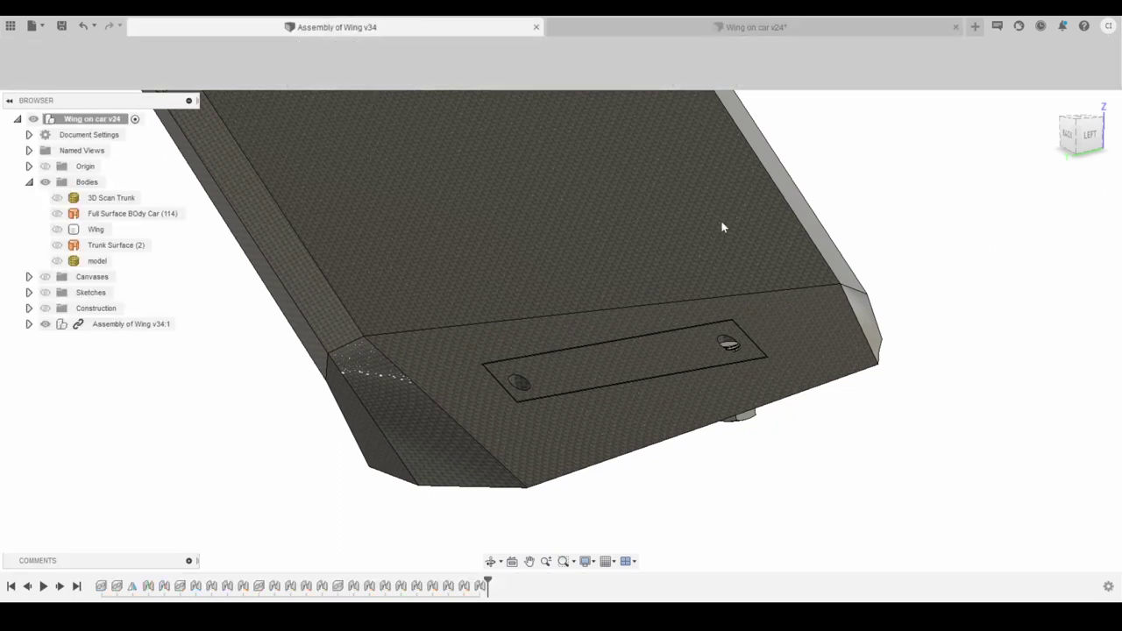
scroll(716, 270, "down", 3)
scroll(619, 313, "up", 2)
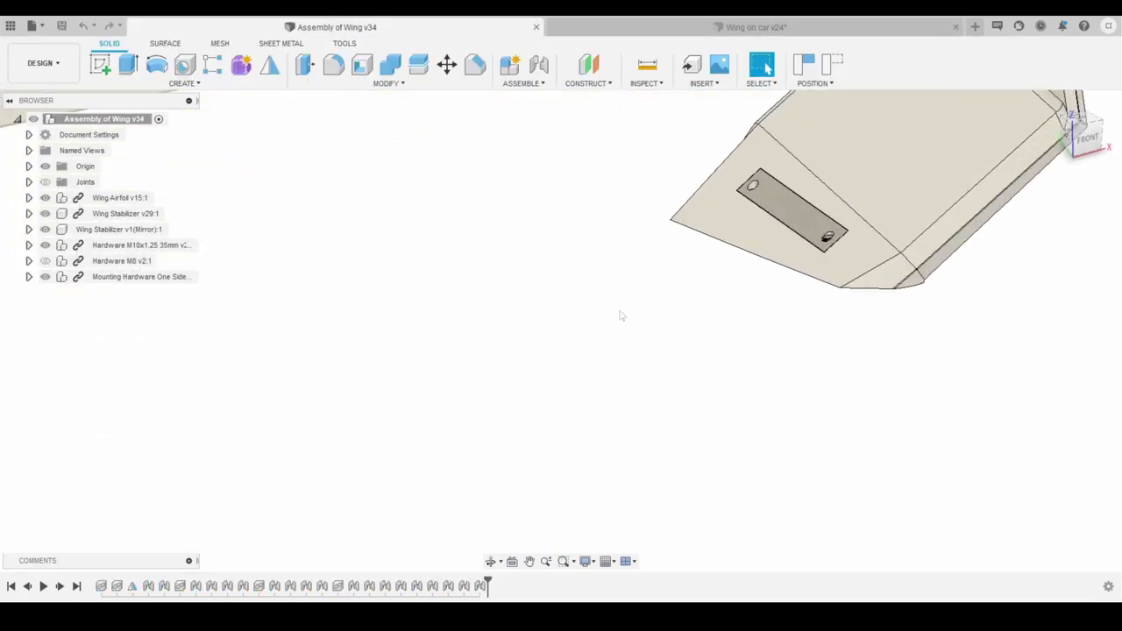
middle_click_drag(763, 237, 474, 335)
scroll(471, 338, "up", 4)
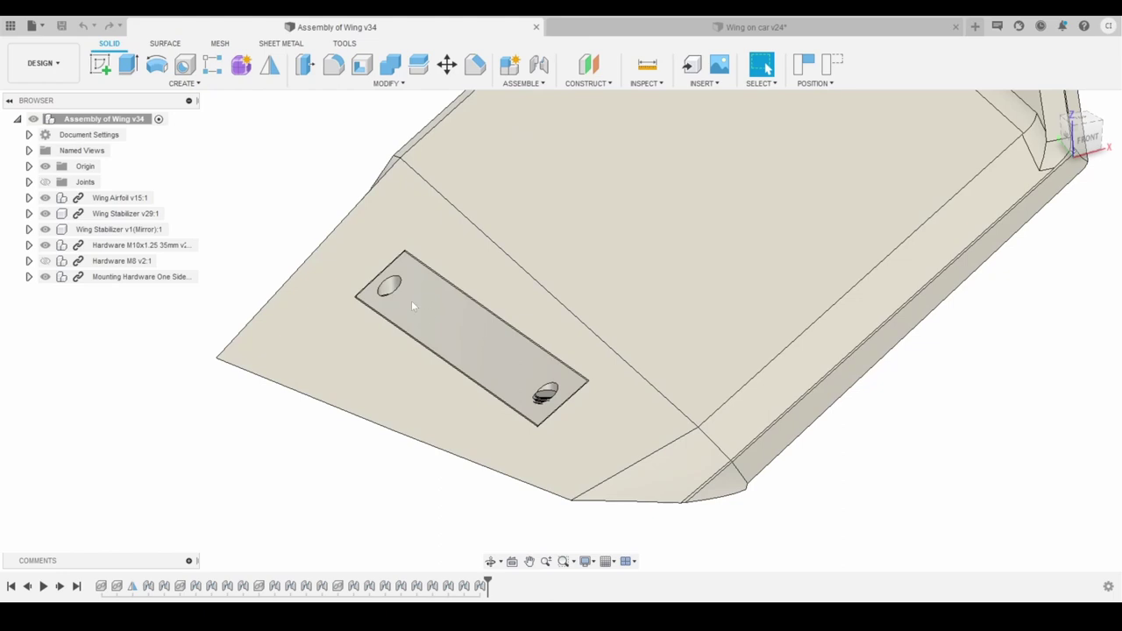
Select the top face of the inset mounting plate and inspect it together with the bolts below the base.
left_click(404, 263)
scroll(479, 339, "up", 2)
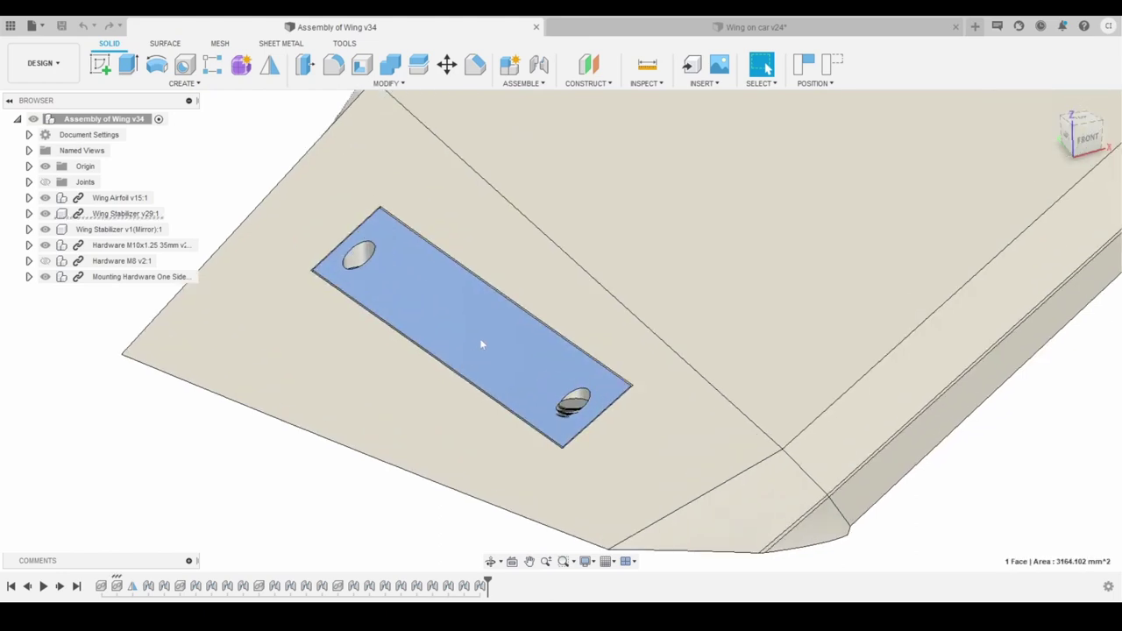
middle_click_drag(480, 338, 679, 286, "shift")
middle_click_drag(562, 330, 550, 418, "shift")
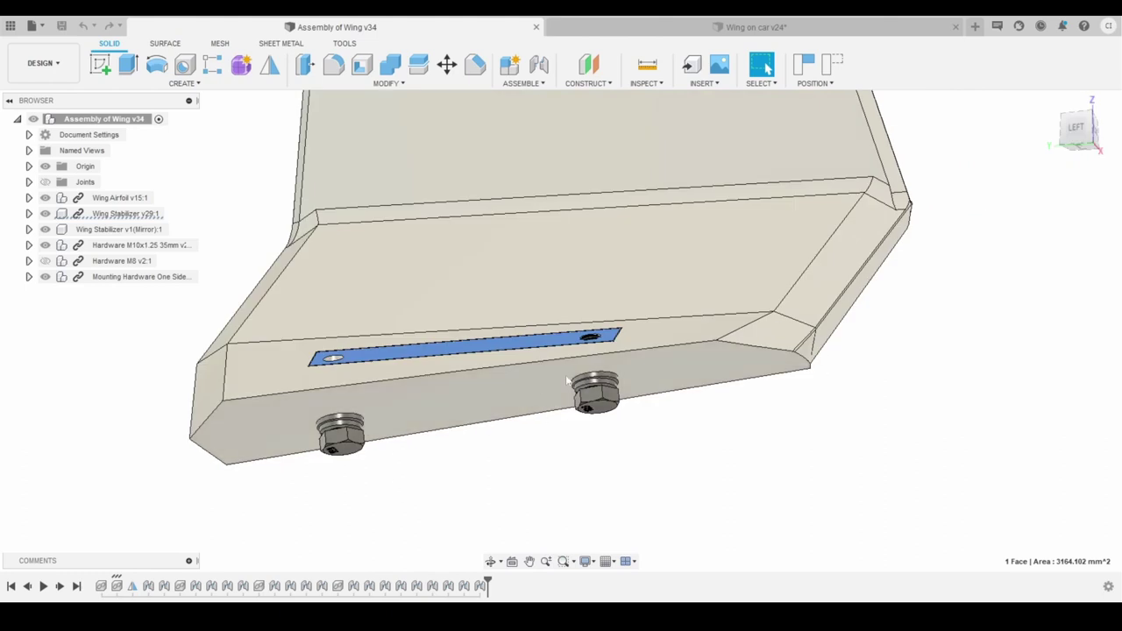
scroll(580, 349, "up", 2)
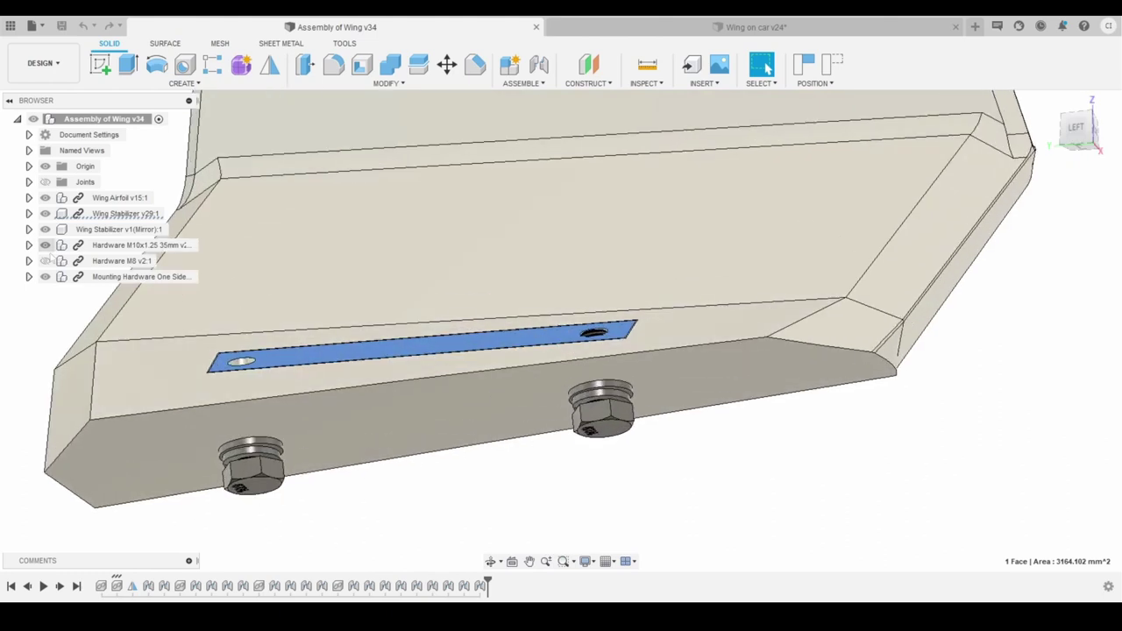
List the bodies of the Wing Stabilizer component and hide Wing (1) to isolate the Base Nut with its bolts.
left_click(554, 328)
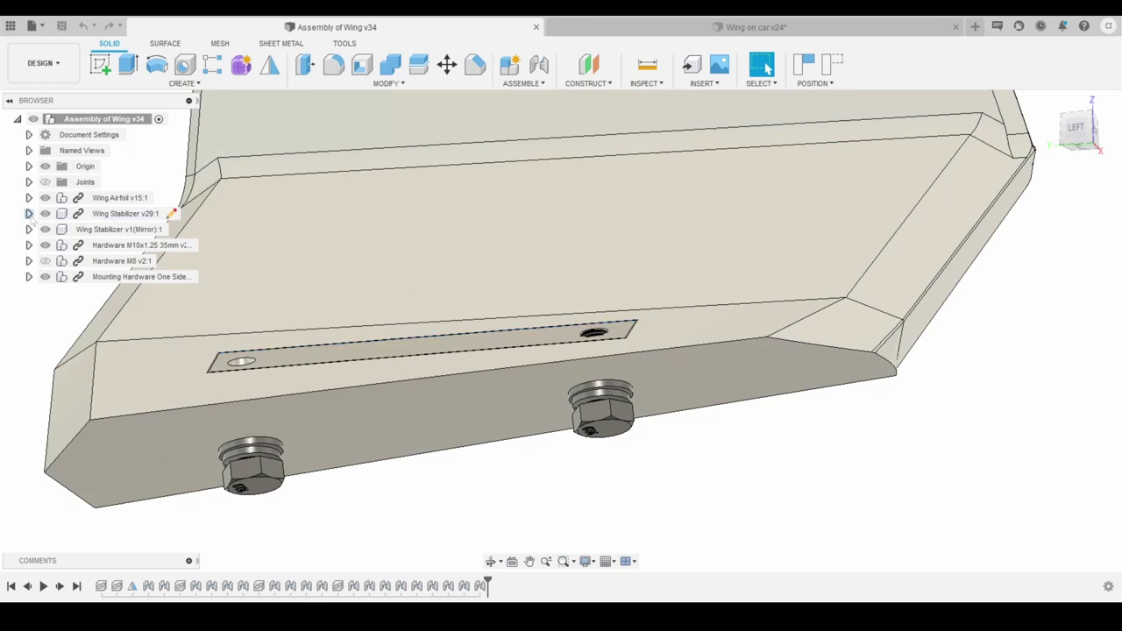
left_click(29, 214)
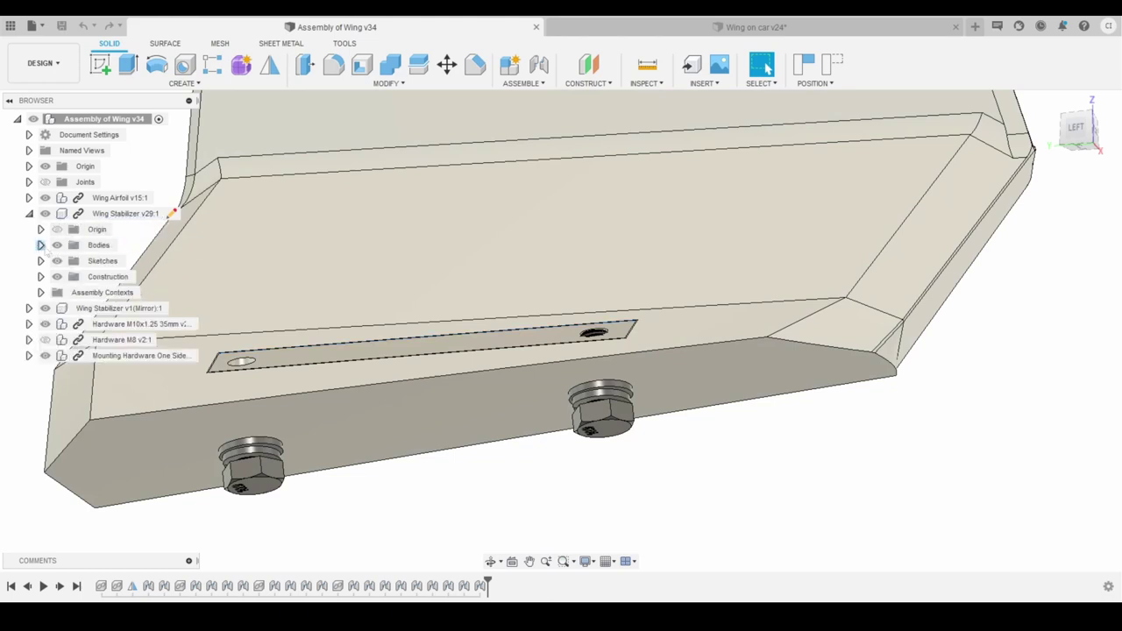
left_click(40, 246)
left_click(103, 276)
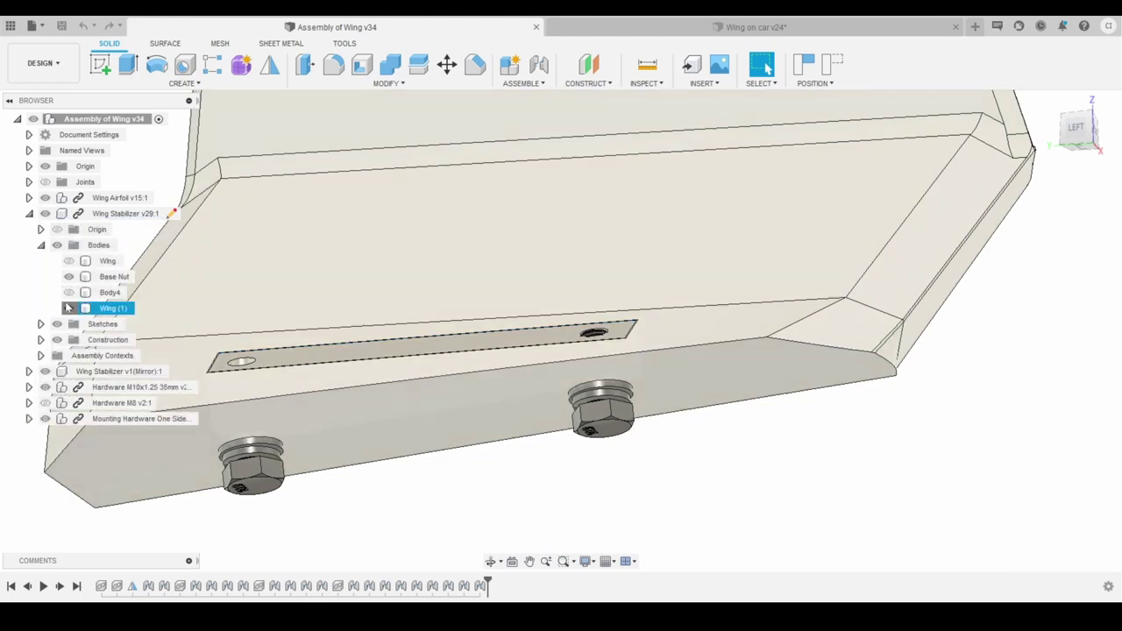
left_click(68, 308)
scroll(504, 373, "down", 1)
scroll(478, 391, "up", 3)
left_click(852, 235)
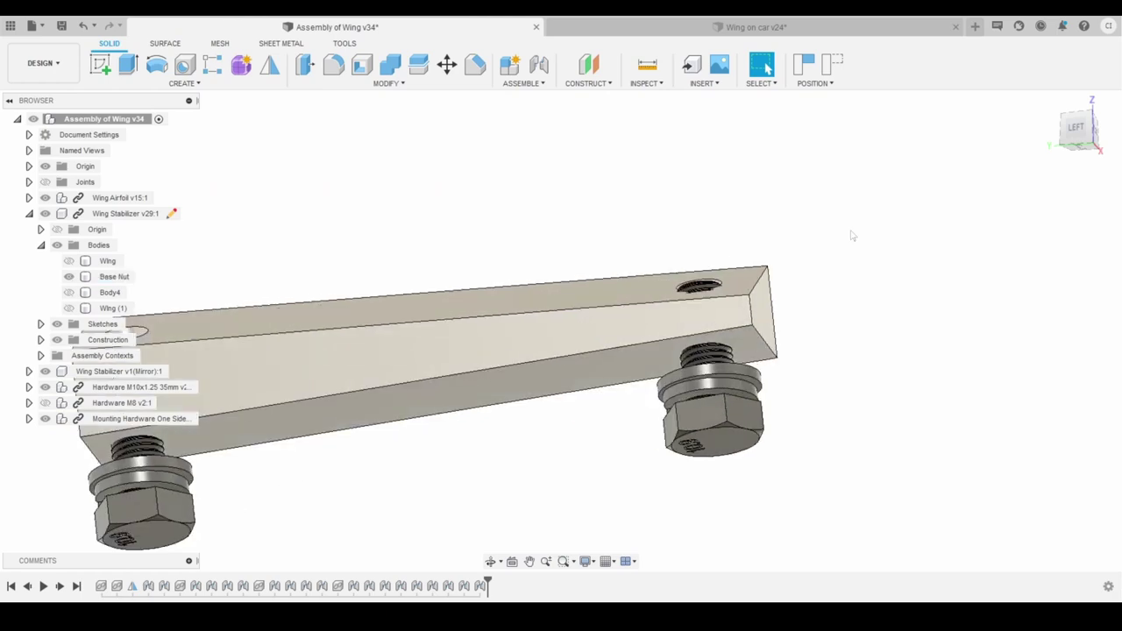
Inspect the Base Nut's angled profile from the front and side, and select its bottom face.
middle_click_drag(561, 331, 227, 274, "shift")
left_click(501, 327)
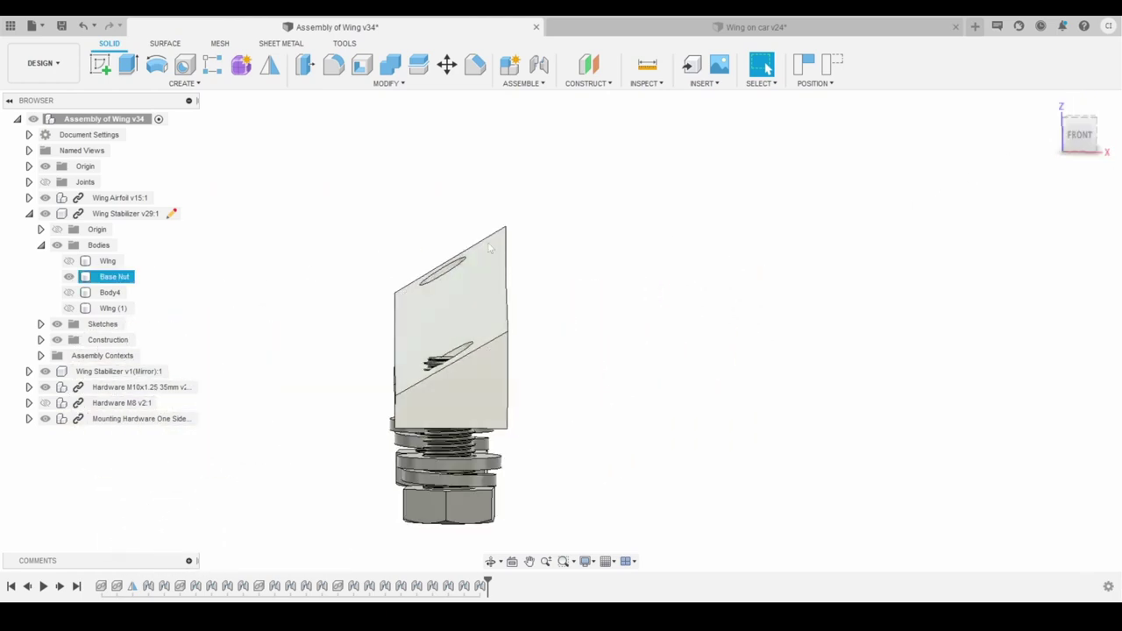
middle_click_drag(561, 328, 545, 351, "shift")
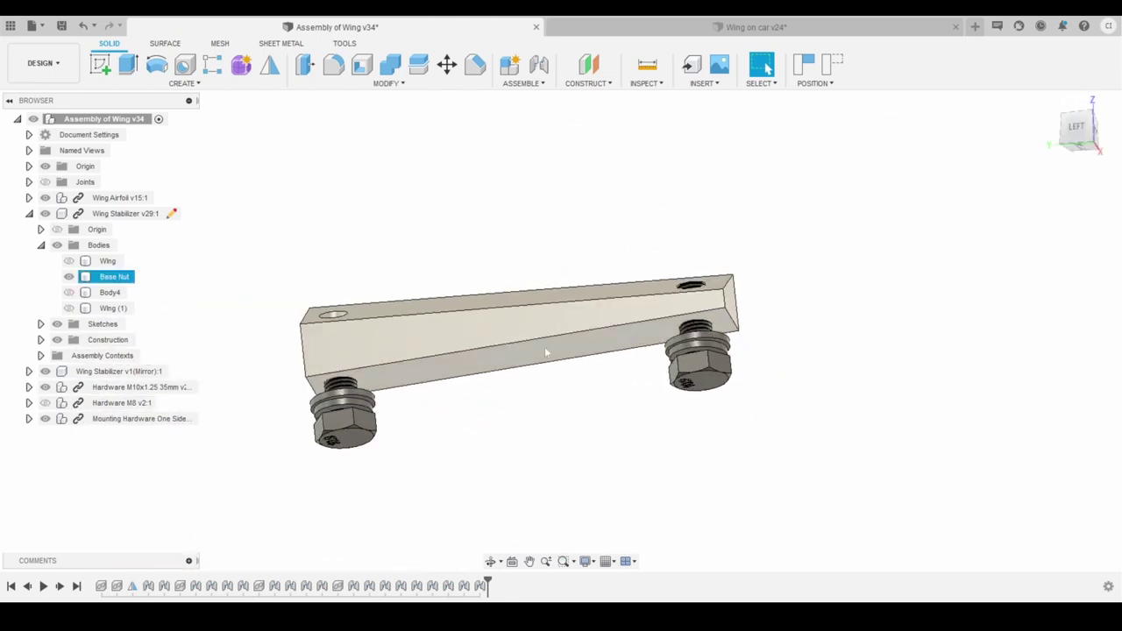
left_click(444, 375)
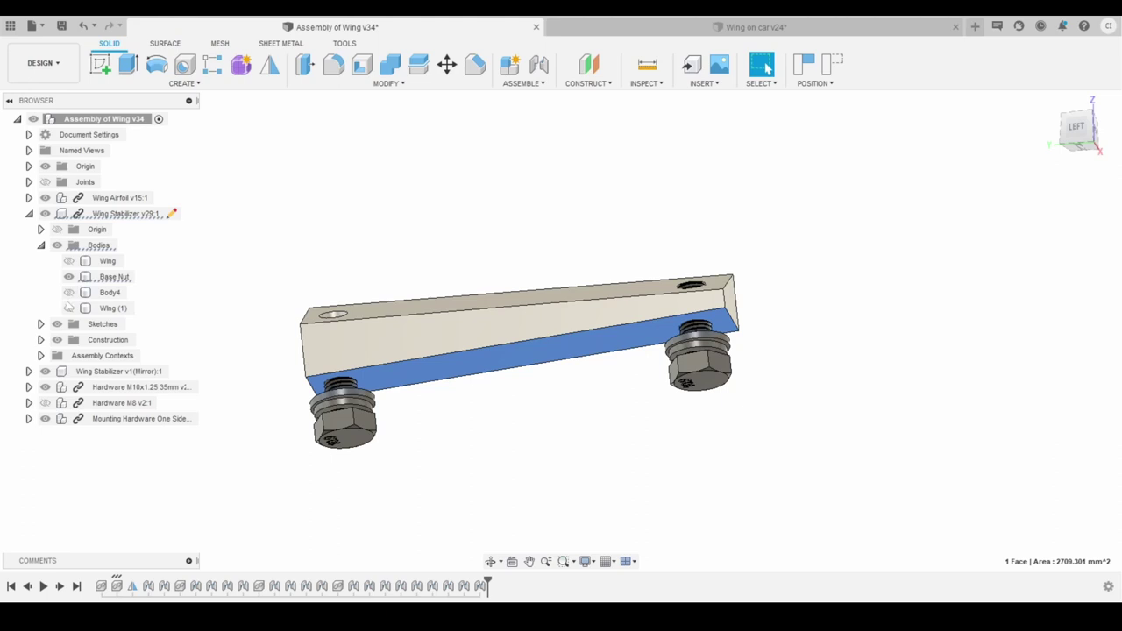
Show the Wing (1) body again and inspect the bolts seated against the underside of the base.
left_click(69, 308)
scroll(467, 452, "up", 2)
left_click(468, 464)
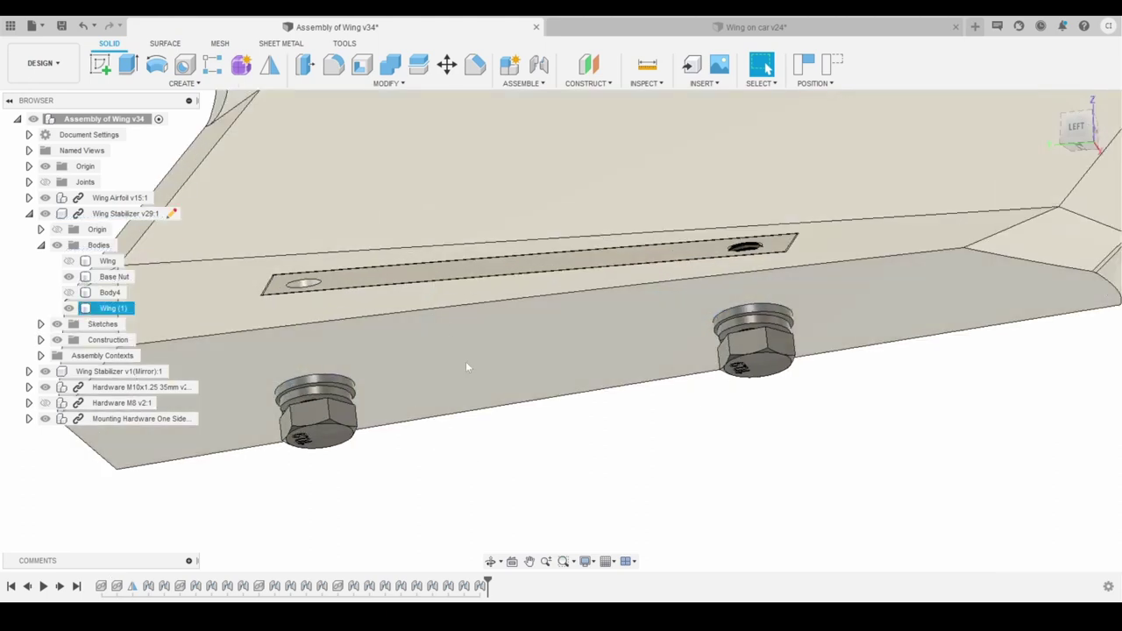
scroll(483, 248, "down", 1)
middle_click_drag(483, 249, 535, 341)
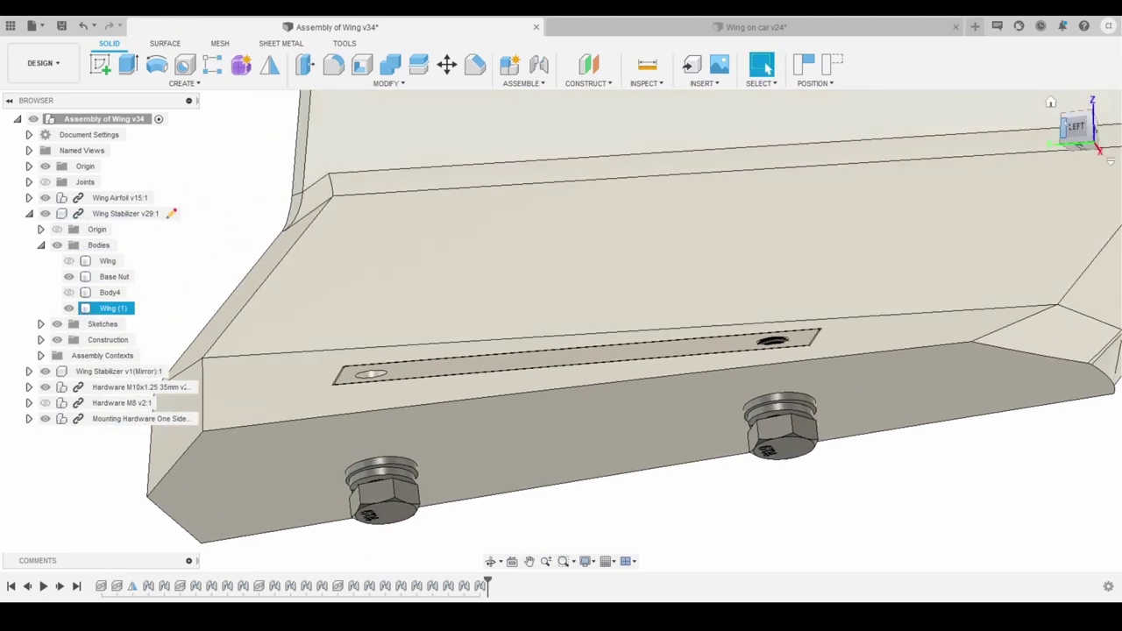
Hide the Base Nut body and inspect the empty pocket with the bolt threads inside it.
mouse_move(1092, 127)
left_mouse_down()
mouse_move(1080, 136)
mouse_move(1087, 145)
mouse_move(1094, 134)
left_mouse_up()
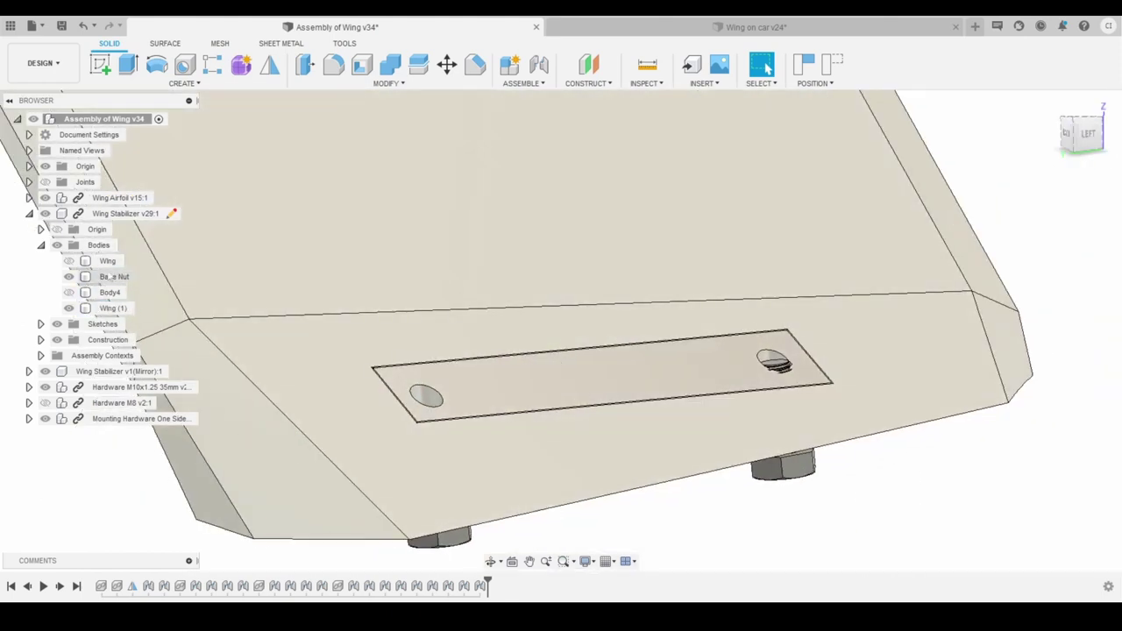
left_click(69, 277)
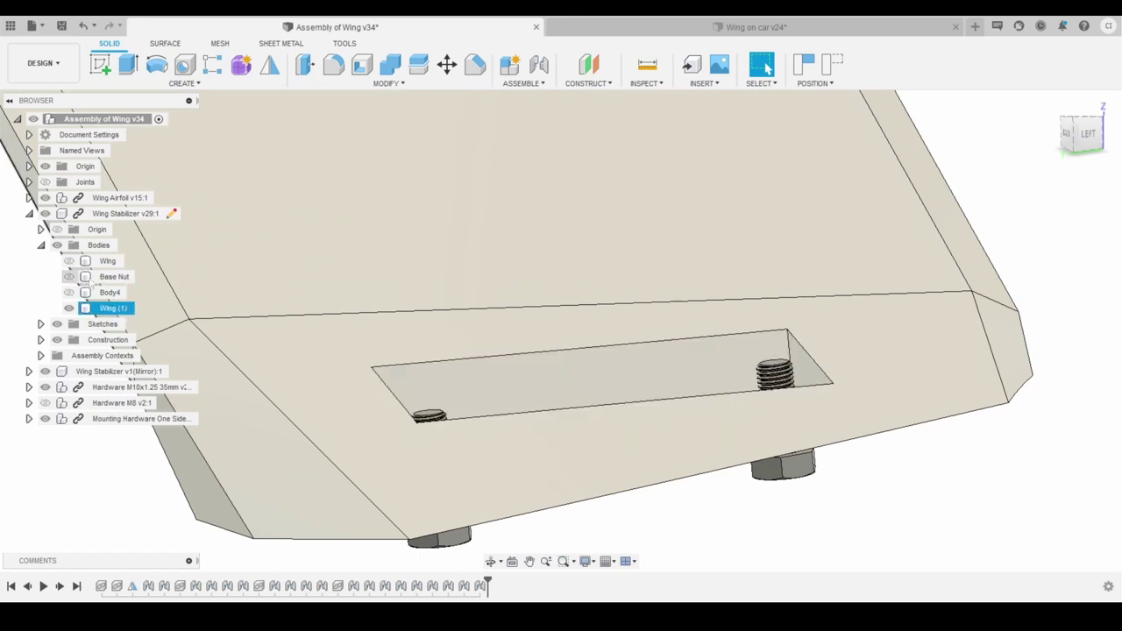
left_click_drag(1084, 135, 1106, 163)
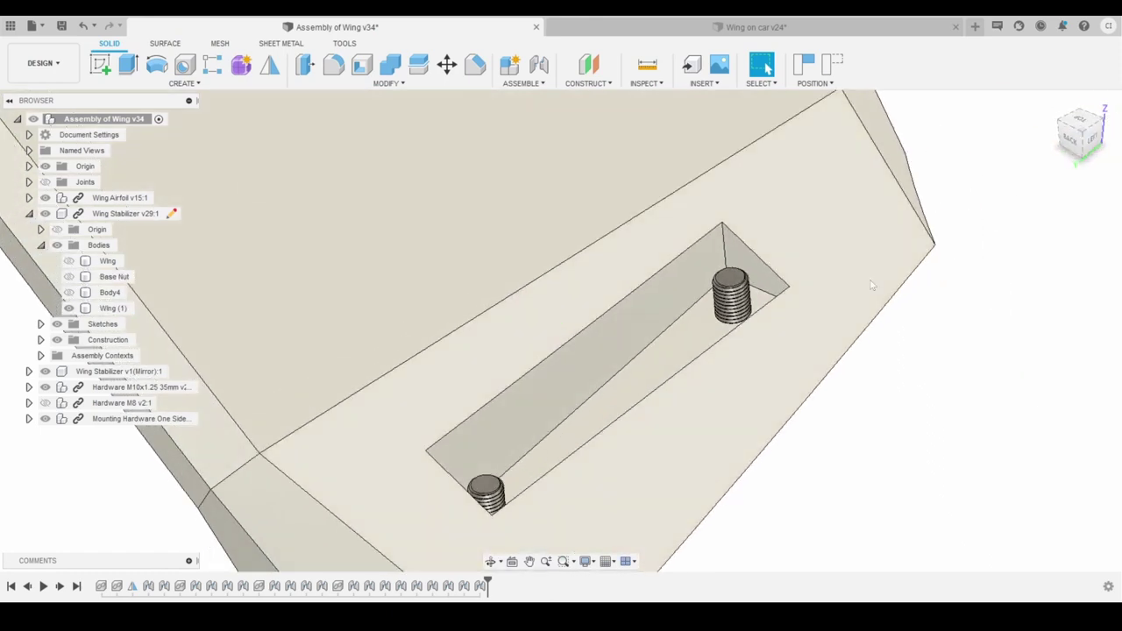
Show the Base Nut body again and inspect how it fills the pocket in the stabilizer's base.
scroll(559, 336, "down", 3)
middle_click_drag(561, 336, 458, 188, "shift")
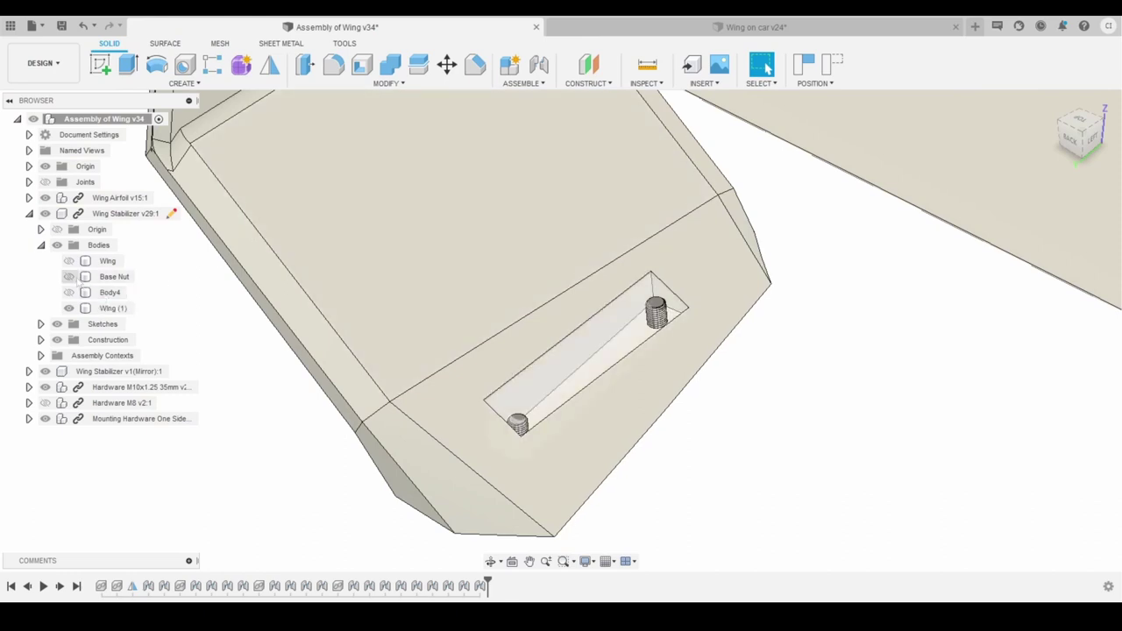
left_click(69, 276)
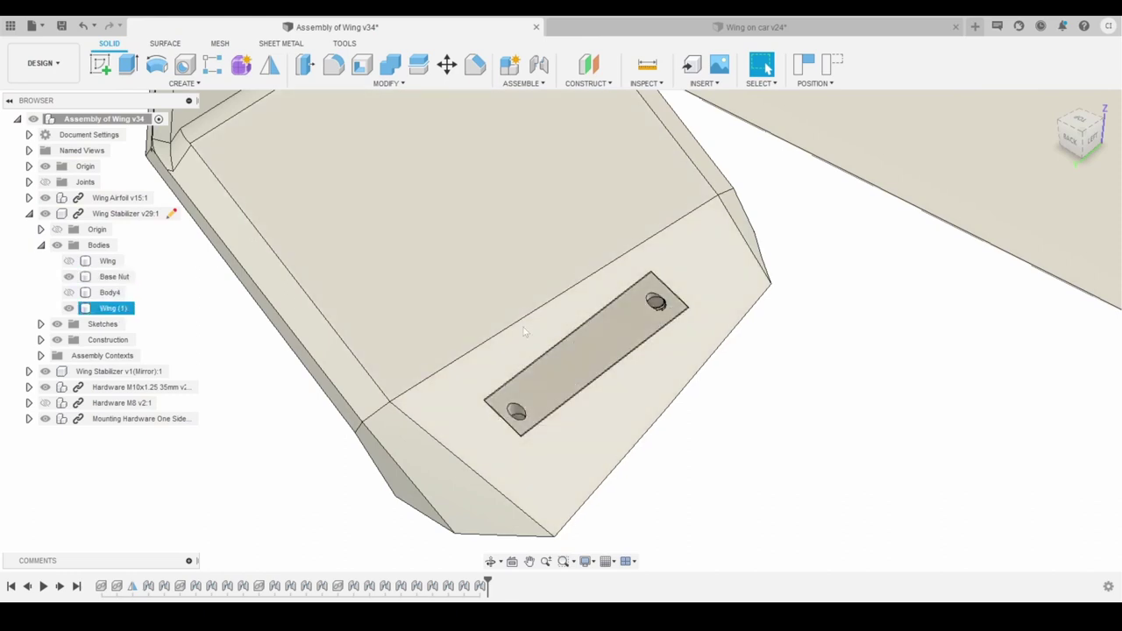
left_click(568, 275)
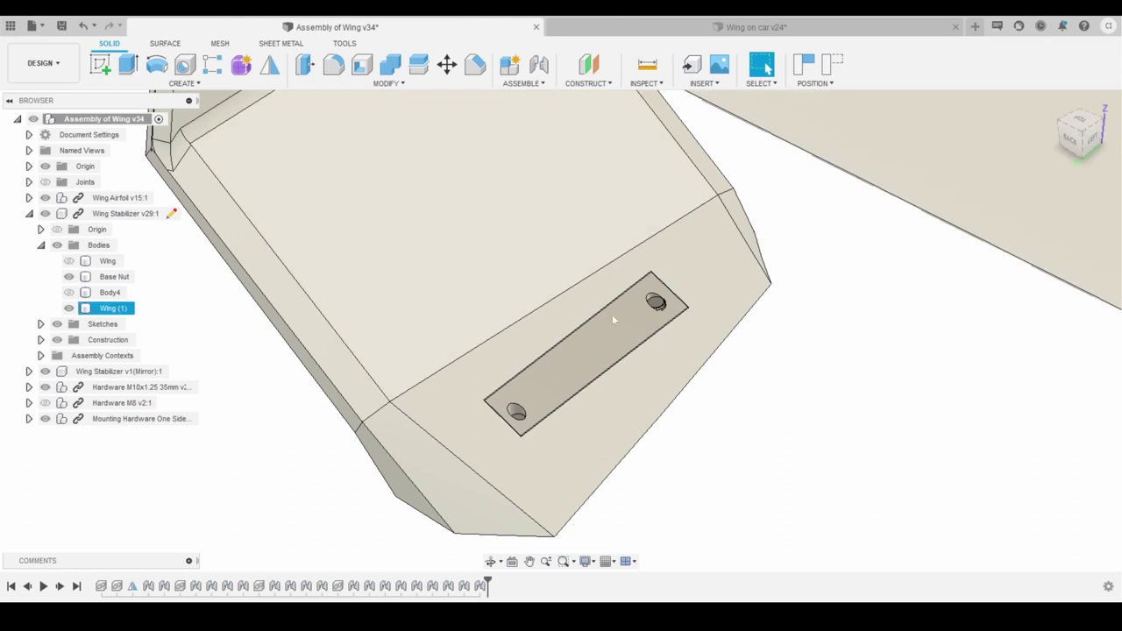
left_click(761, 308)
Inspect the bolt heads recessed in the underside of the stabilizer's base.
left_click_drag(1082, 141, 1060, 48)
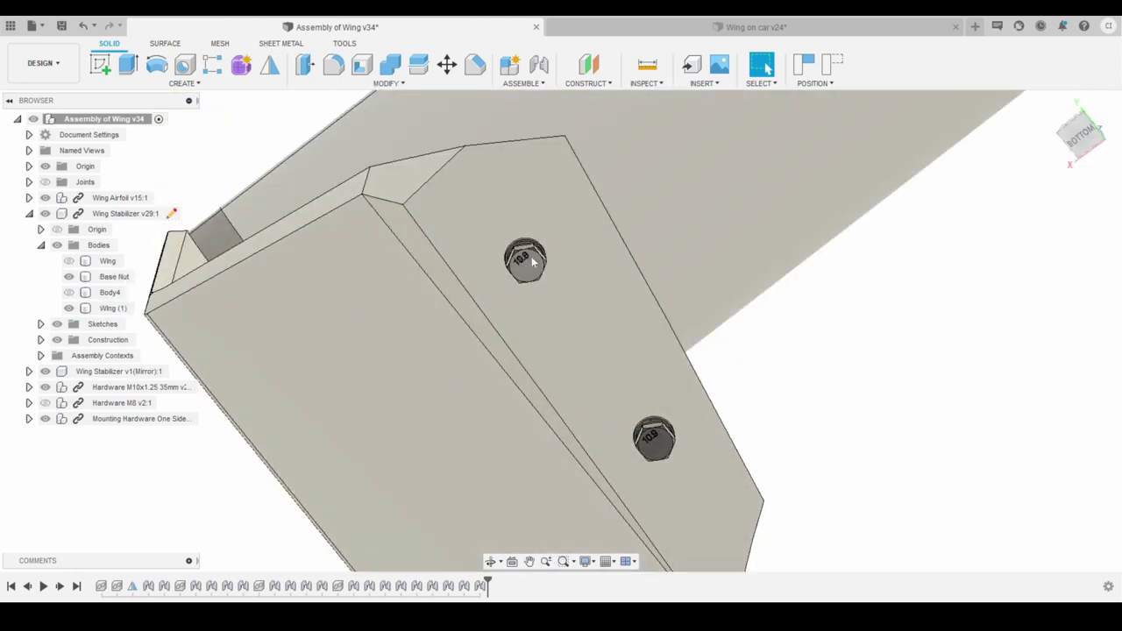
scroll(529, 227, "down", 2)
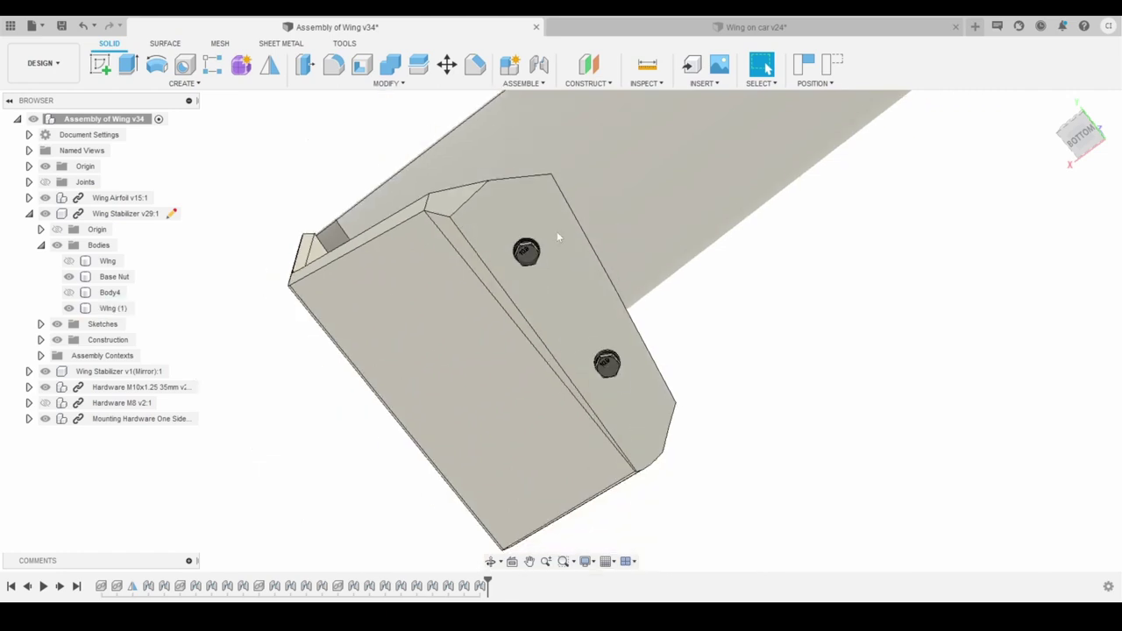
mouse_move(561, 330)
middle_mouse_down("shift")
mouse_move(613, 346)
mouse_move(649, 338)
mouse_move(688, 381)
mouse_move(763, 382)
middle_mouse_up("shift")
scroll(847, 181, "down", 2)
Inspect the joint between the airfoil's end adapter and the upper part of the stabilizer from the front.
middle_click_drag(822, 241, 787, 451)
middle_click_drag(562, 328, 641, 303, "shift")
scroll(641, 302, "up", 5)
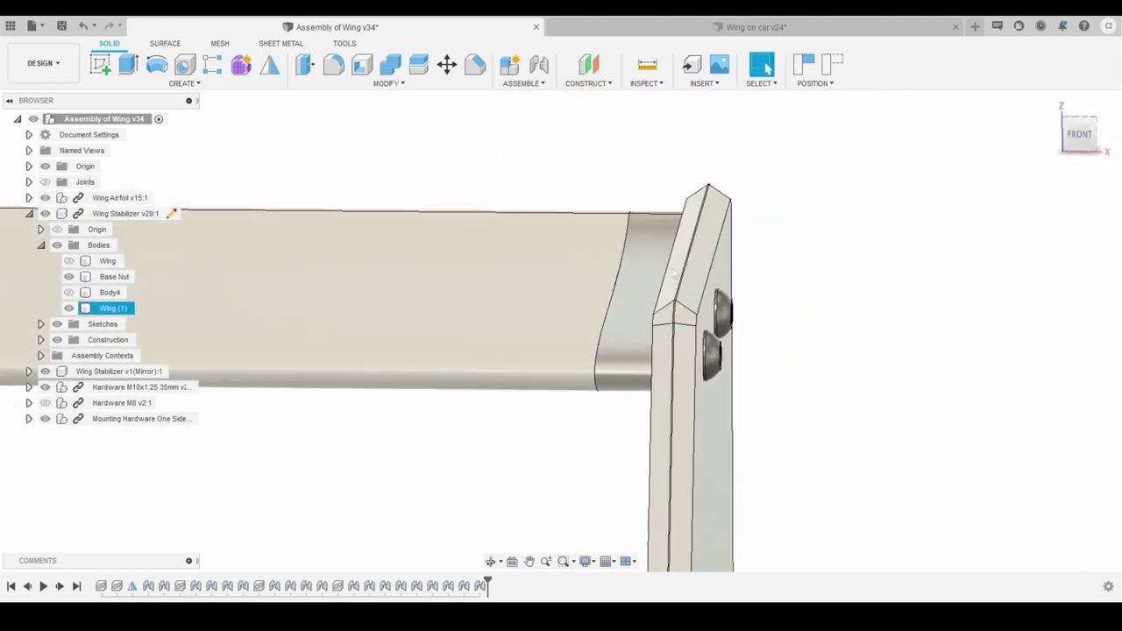
middle_click_drag(561, 328, 506, 252, "shift")
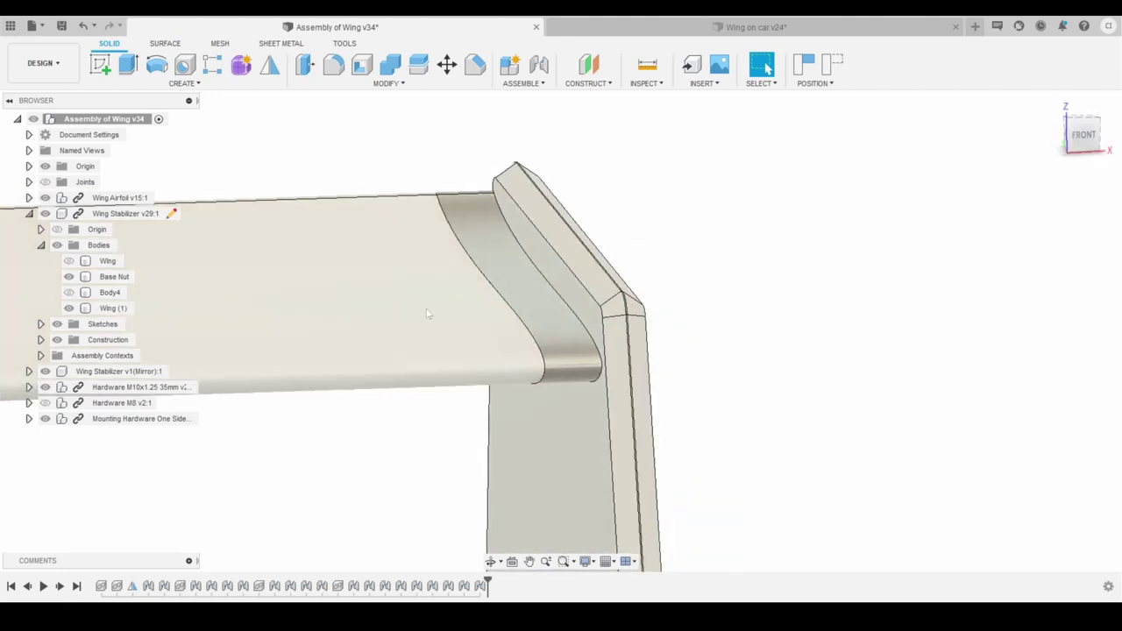
left_click(505, 245)
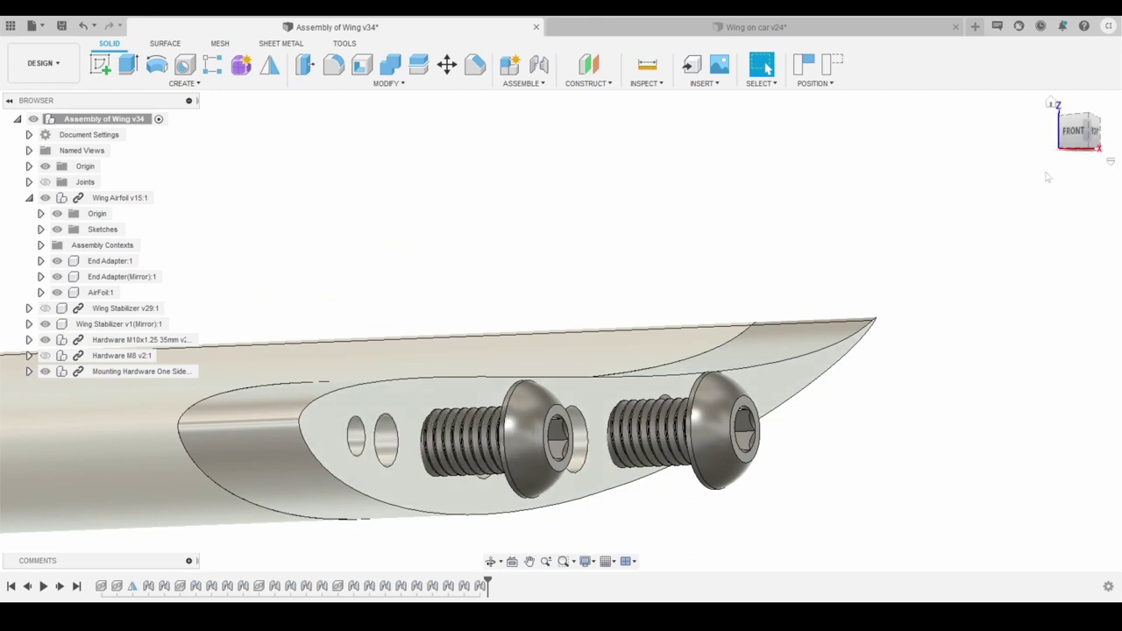
Inspect the two bolts in the airfoil's exposed end, and show the Wing Stabilizer v29:1 component again over them.
middle_click_drag(561, 328, 765, 346, "shift")
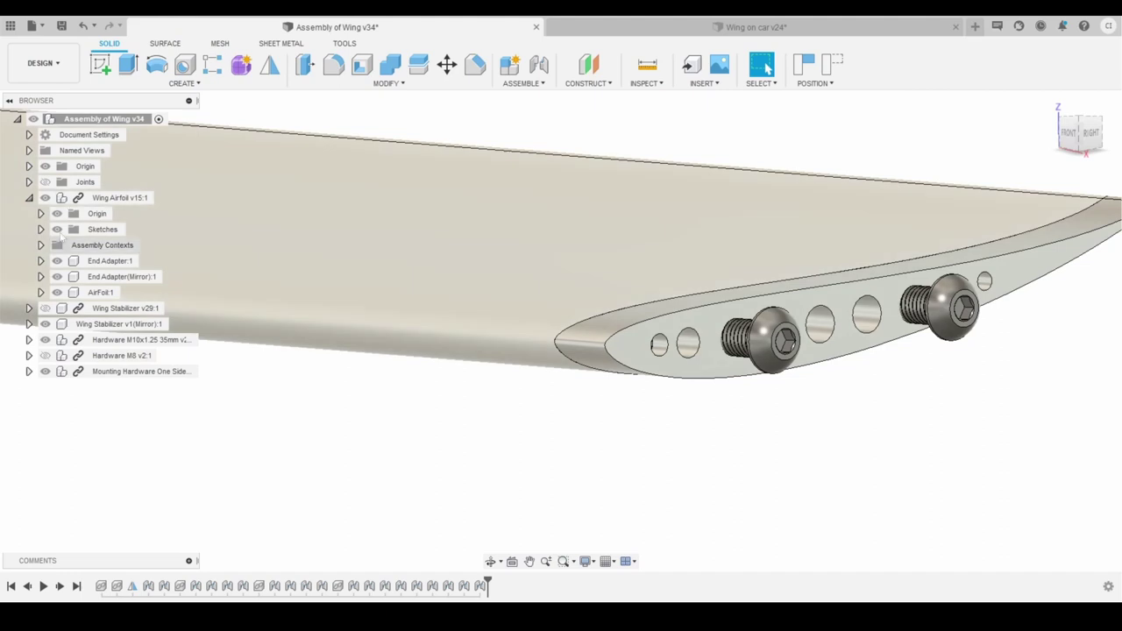
left_click(45, 308)
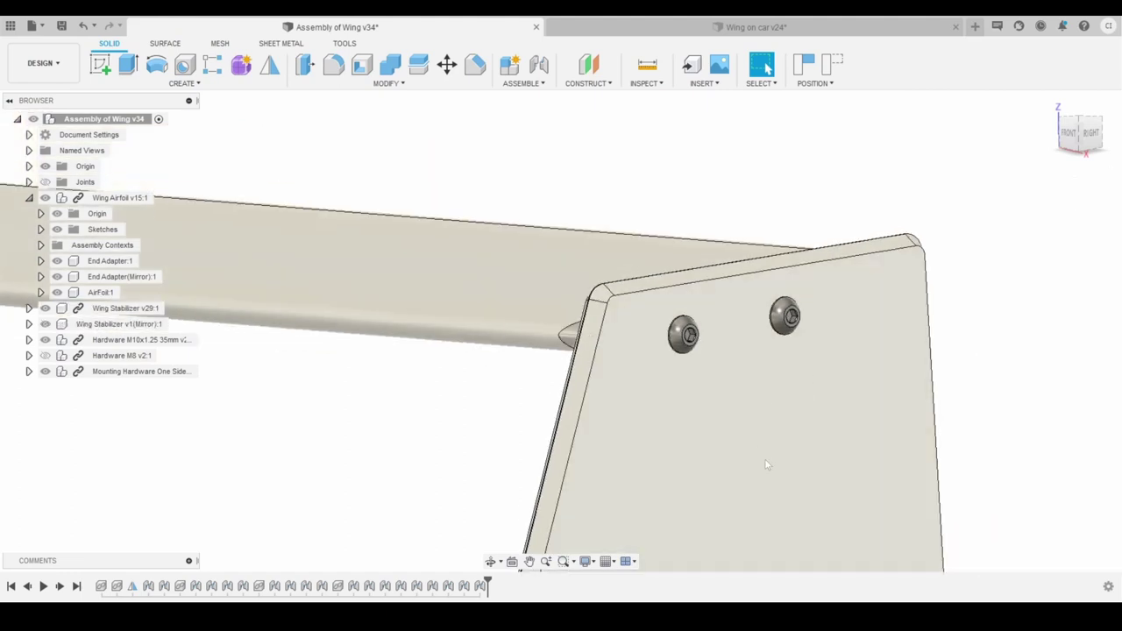
middle_click_drag(850, 399, 726, 222)
scroll(562, 172, "up", 4)
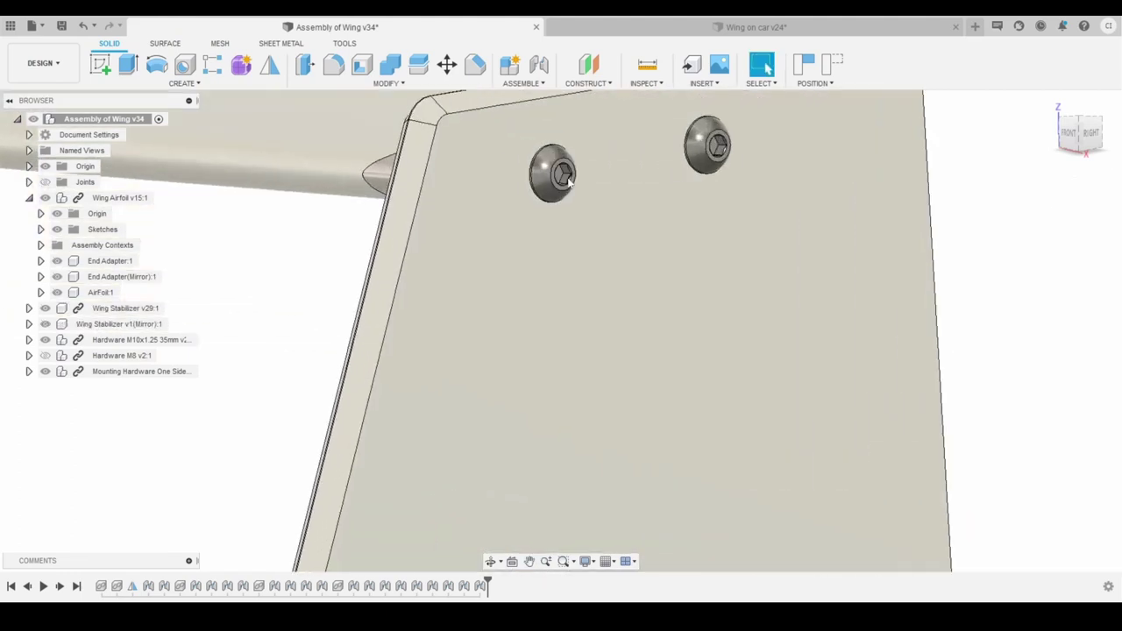
Hide the Hardware M10x1.25 35mm component to inspect the two bolt holes in the stabilizer's outer face.
left_click(44, 340)
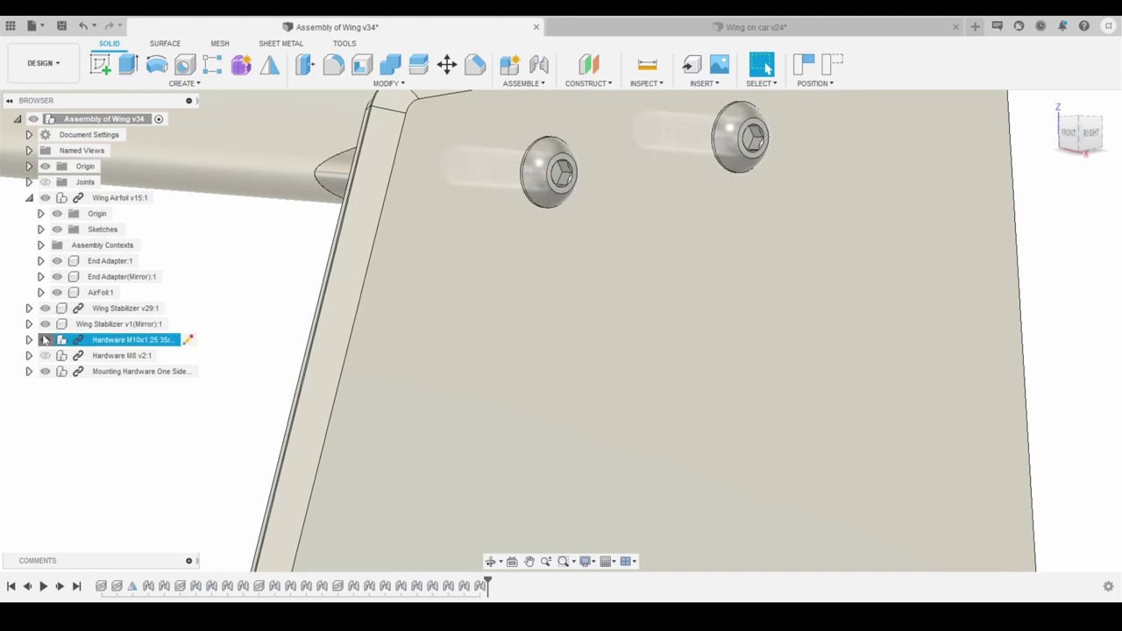
scroll(520, 175, "down", 2)
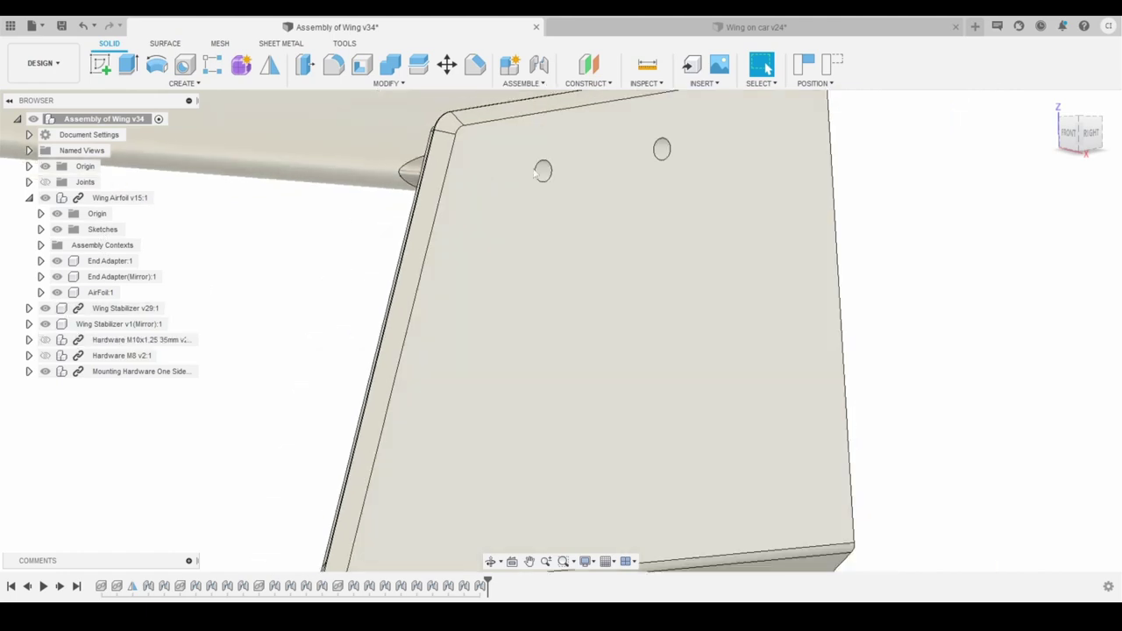
left_click(44, 340)
left_click(44, 340)
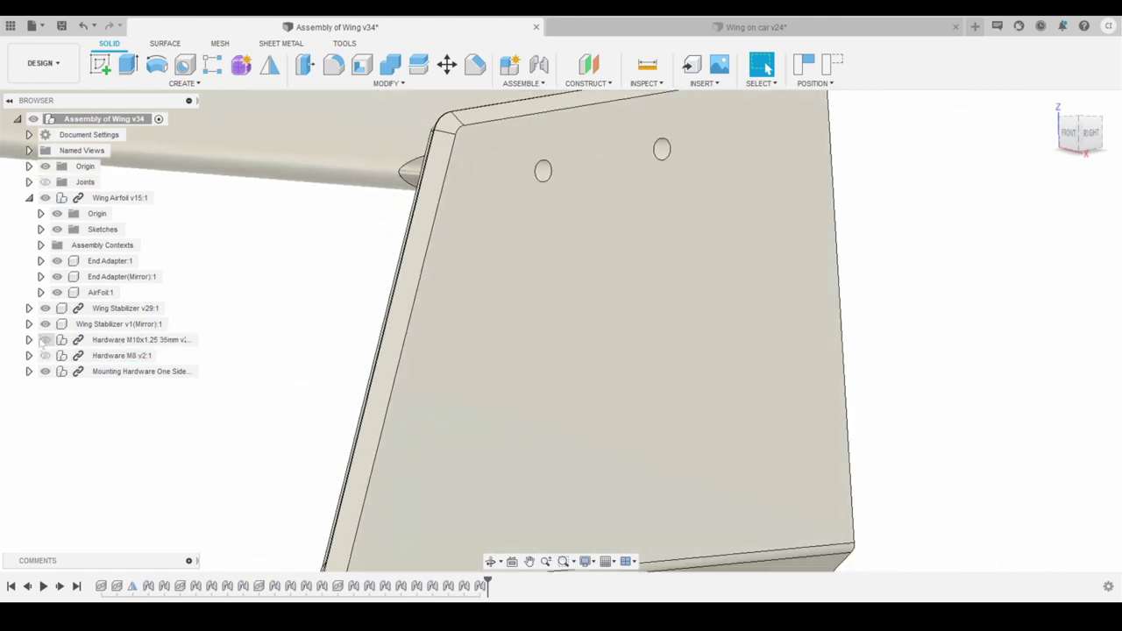
Hide the Wing Stabilizer v29:1 component, keeping Wing Airfoil shown, to inspect the row of holes in the airfoil's end.
left_click(44, 197)
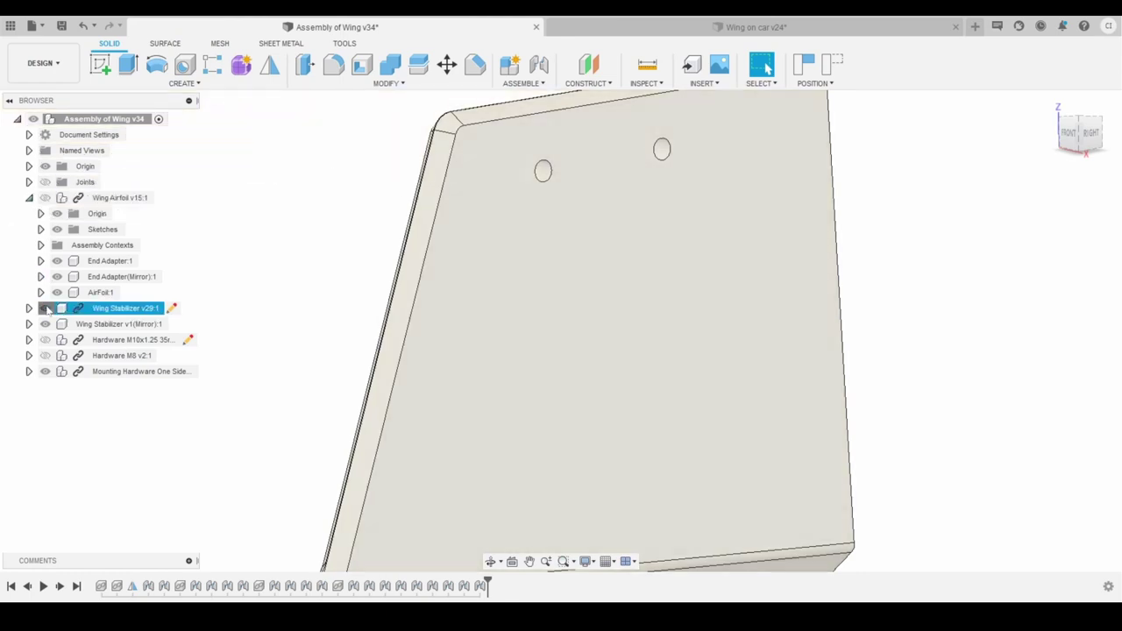
left_click(45, 308)
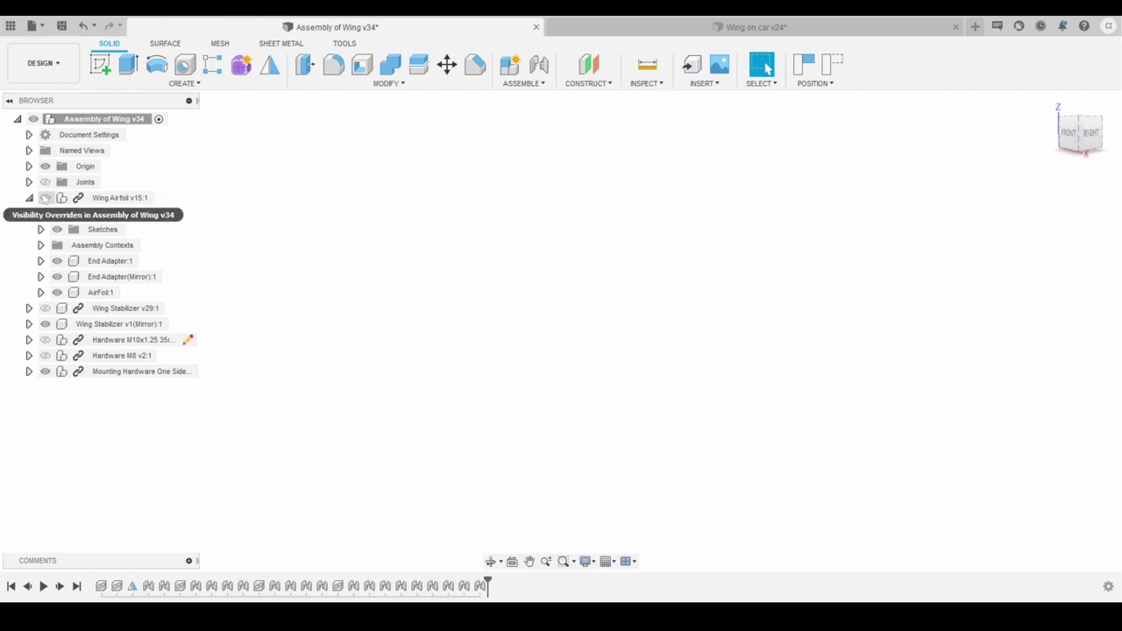
left_click(45, 198)
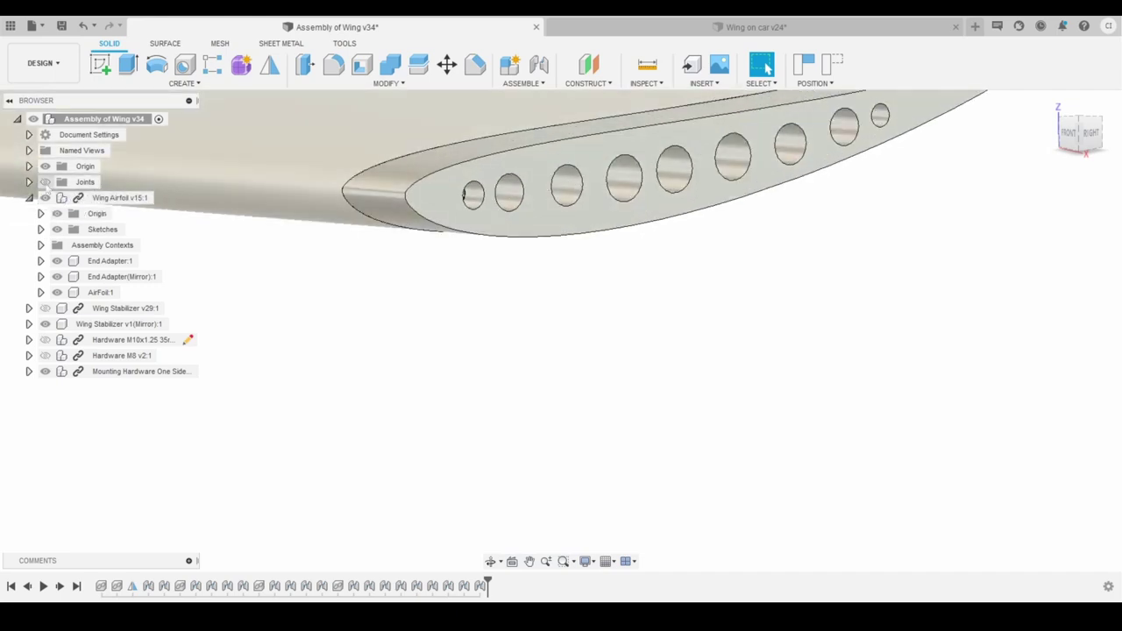
scroll(421, 183, "down", 5)
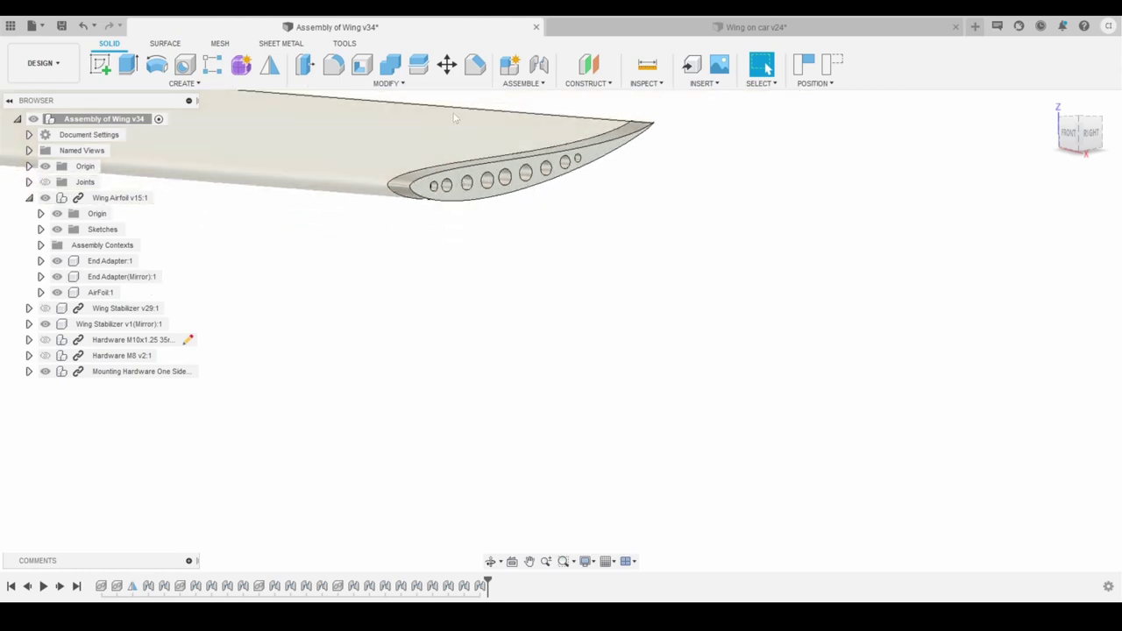
middle_click_drag(454, 113, 666, 212)
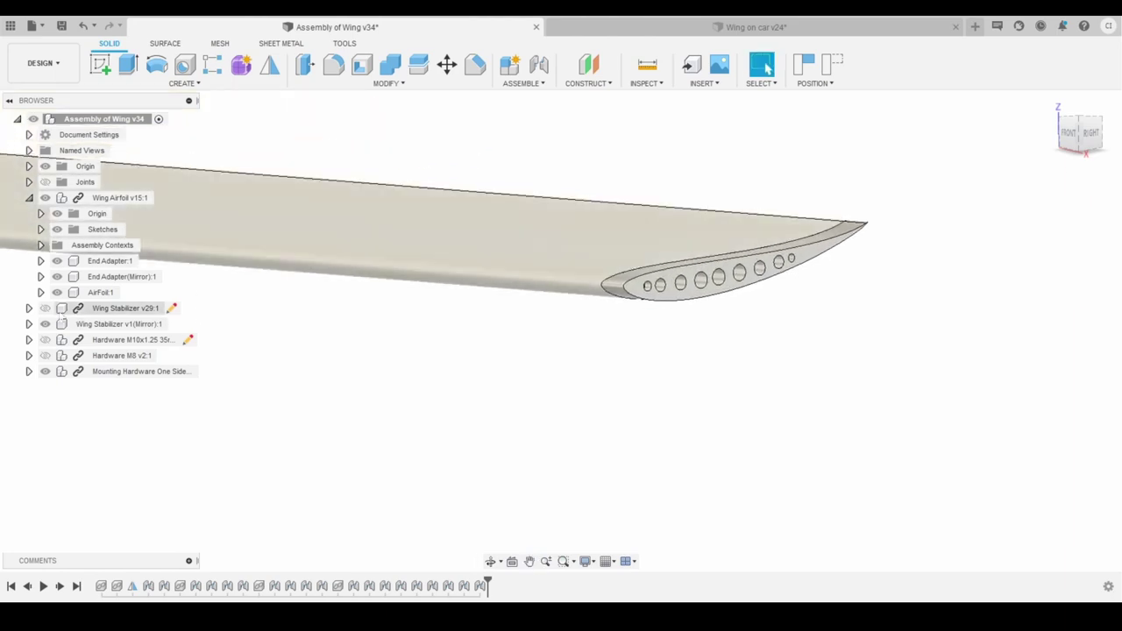
Show the Wing Stabilizer v29:1 component again and inspect its two mounting holes where it meets the airfoil.
left_click(45, 307)
scroll(624, 279, "down", 5)
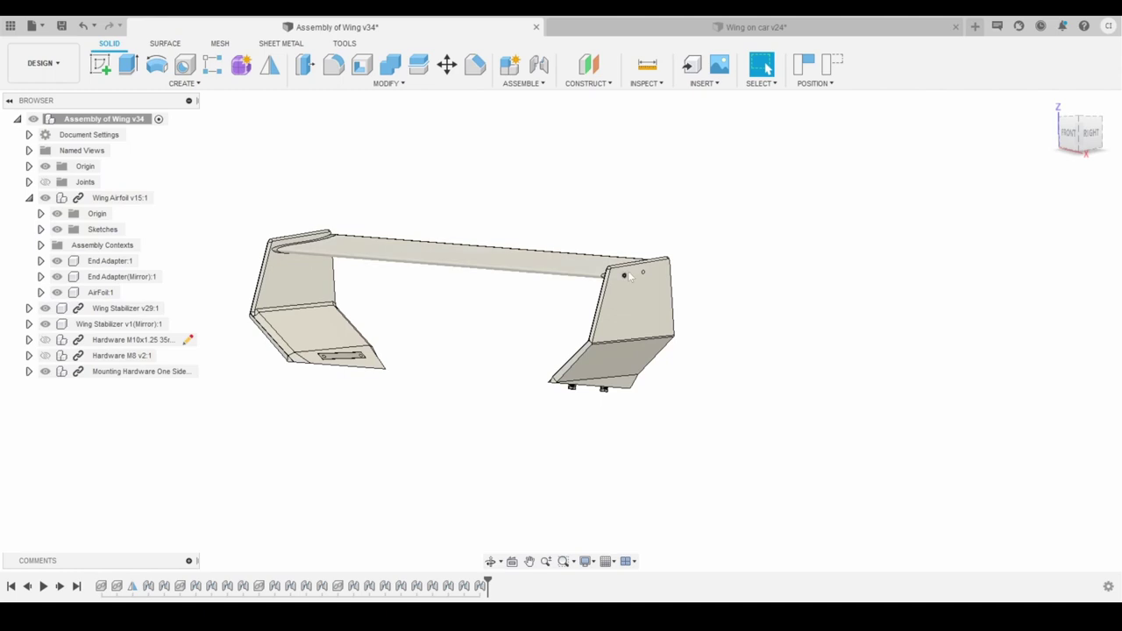
scroll(658, 260, "up", 5)
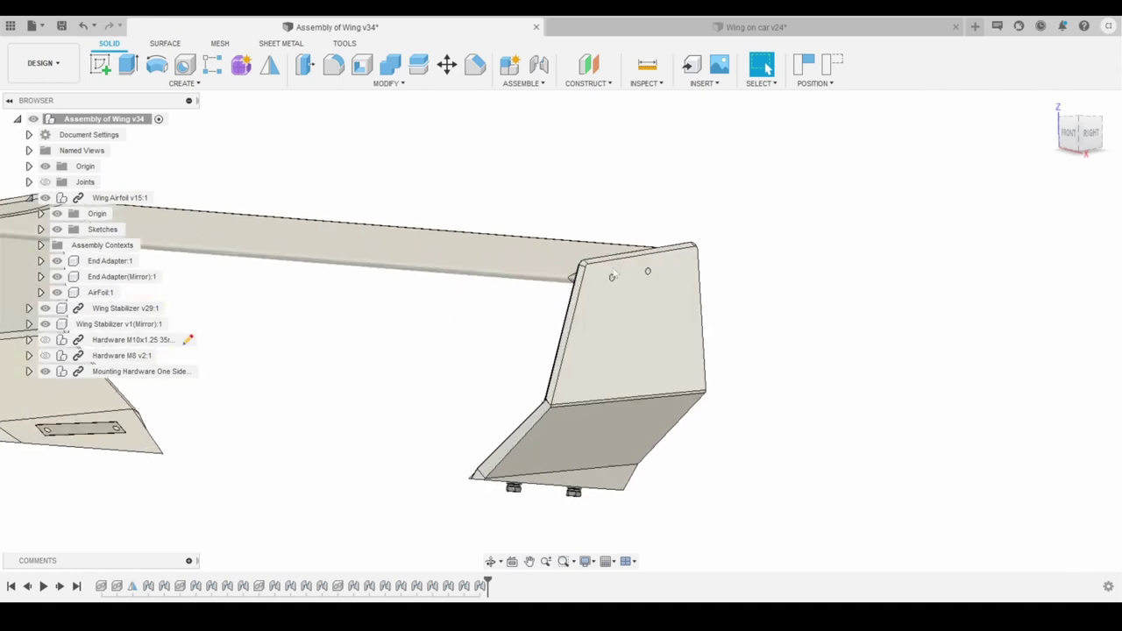
scroll(612, 276, "down", 2)
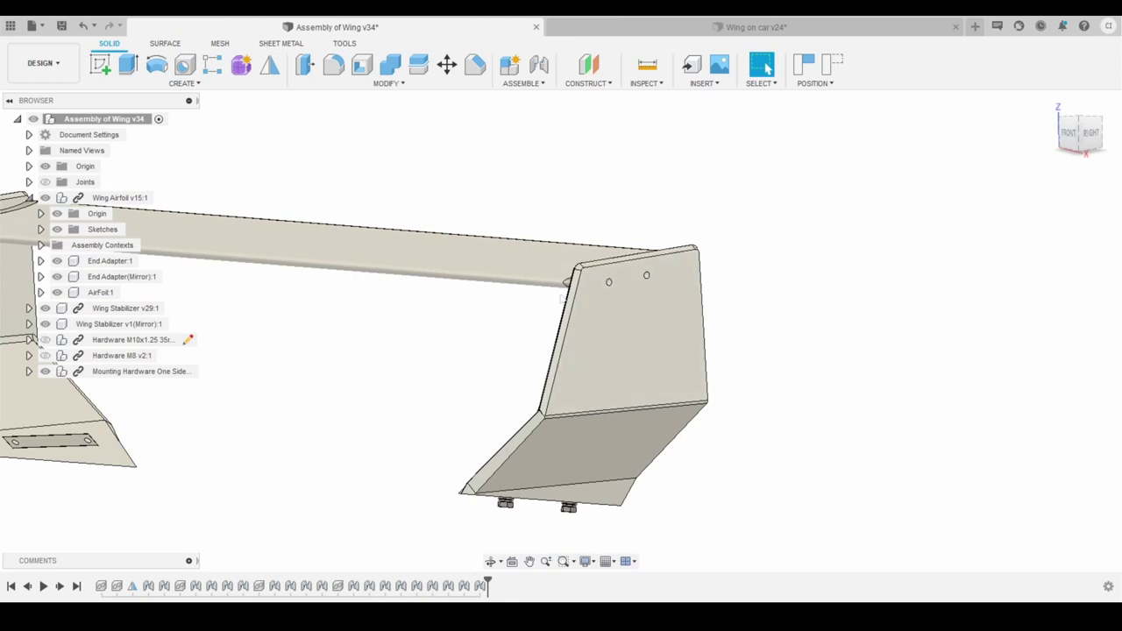
scroll(552, 293, "down", 3)
scroll(446, 304, "up", 5)
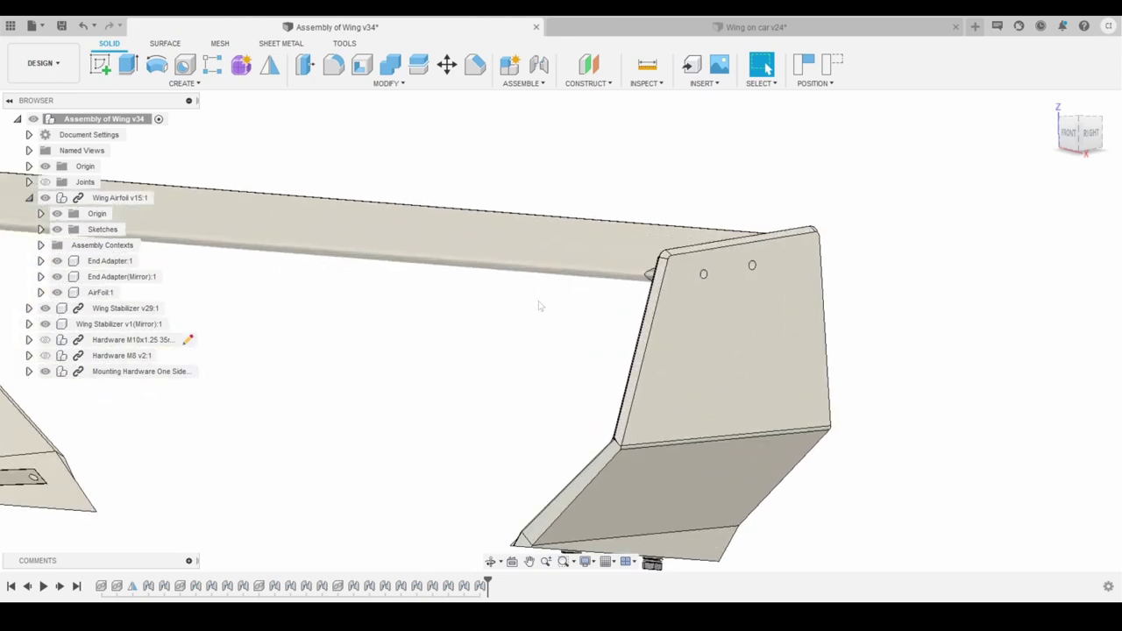
scroll(603, 292, "down", 1)
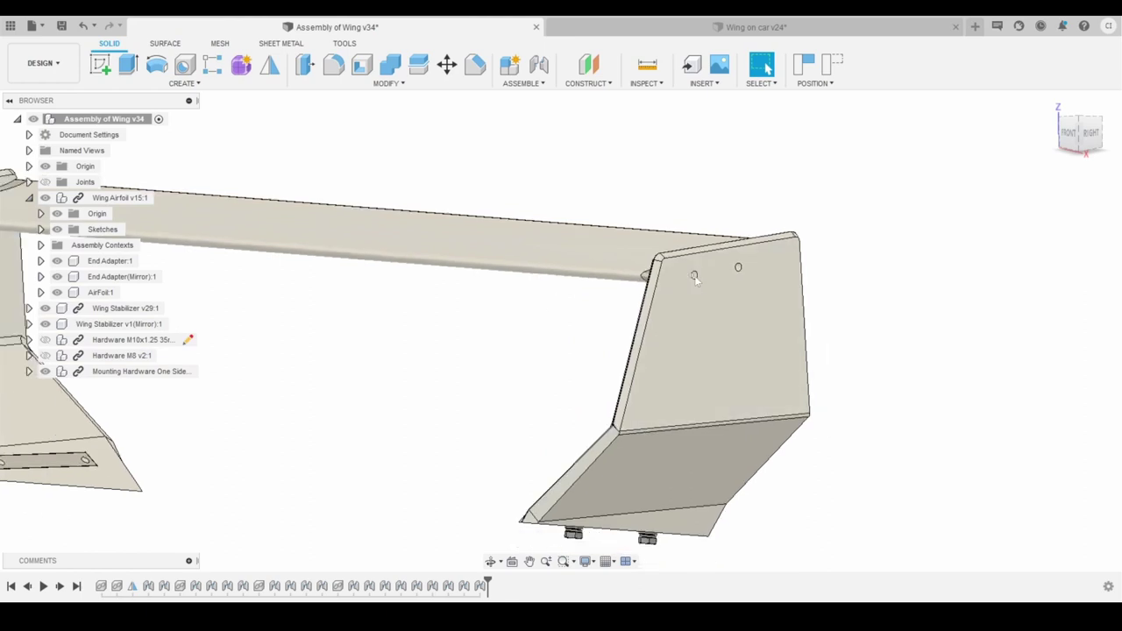
scroll(693, 277, "up", 5)
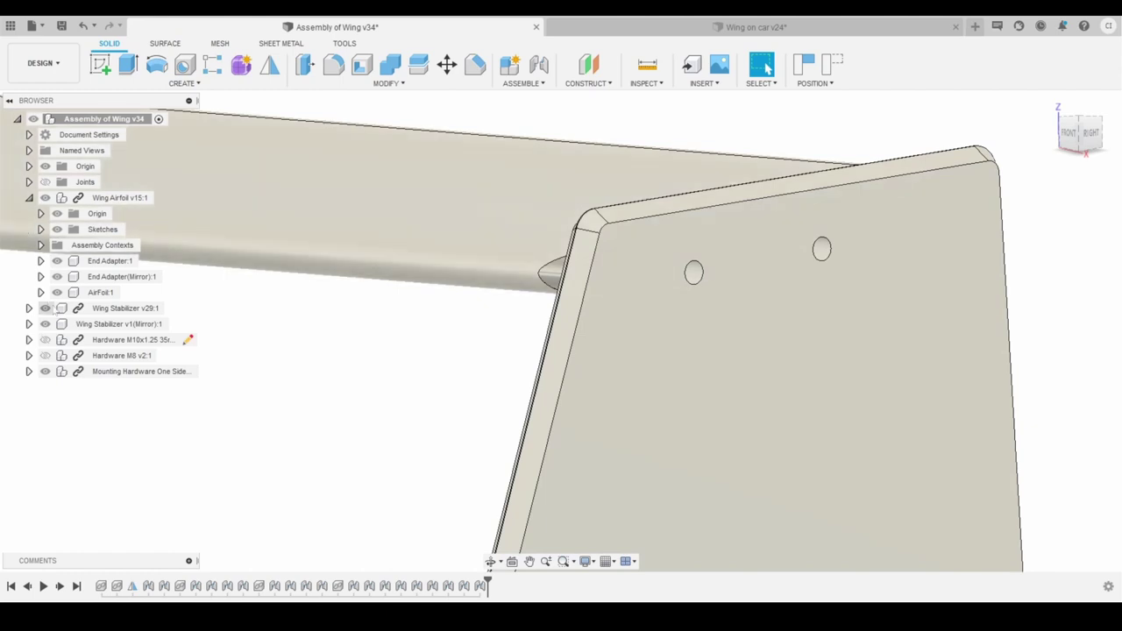
Show the Hardware M10x1.25 35mm bolts again and review the complete wing assembly.
left_click(45, 339)
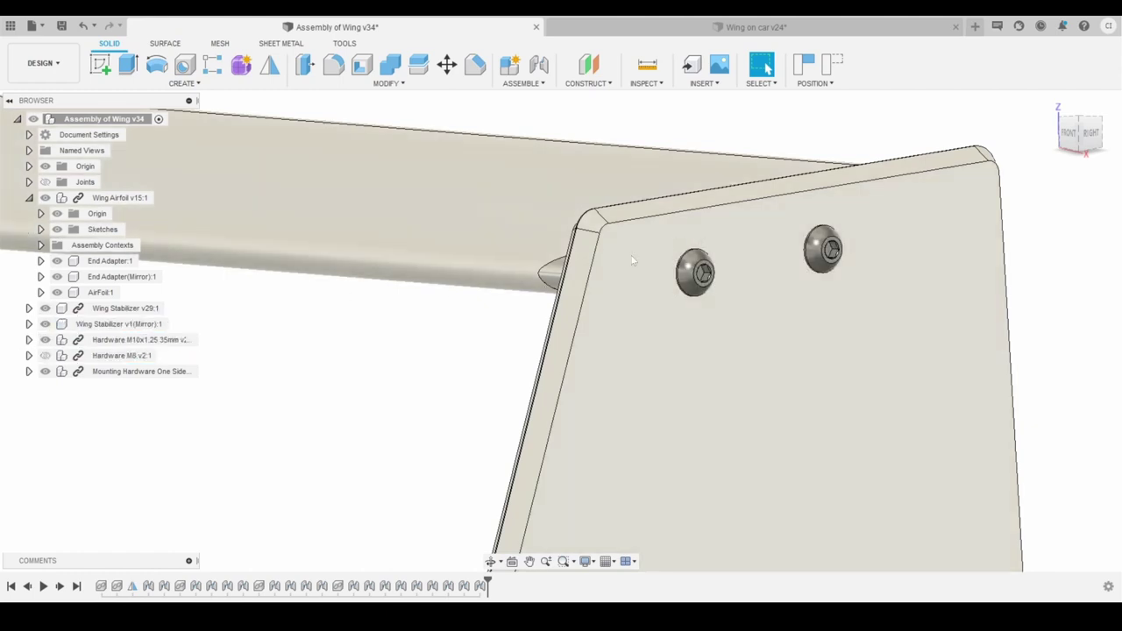
scroll(640, 258, "down", 3)
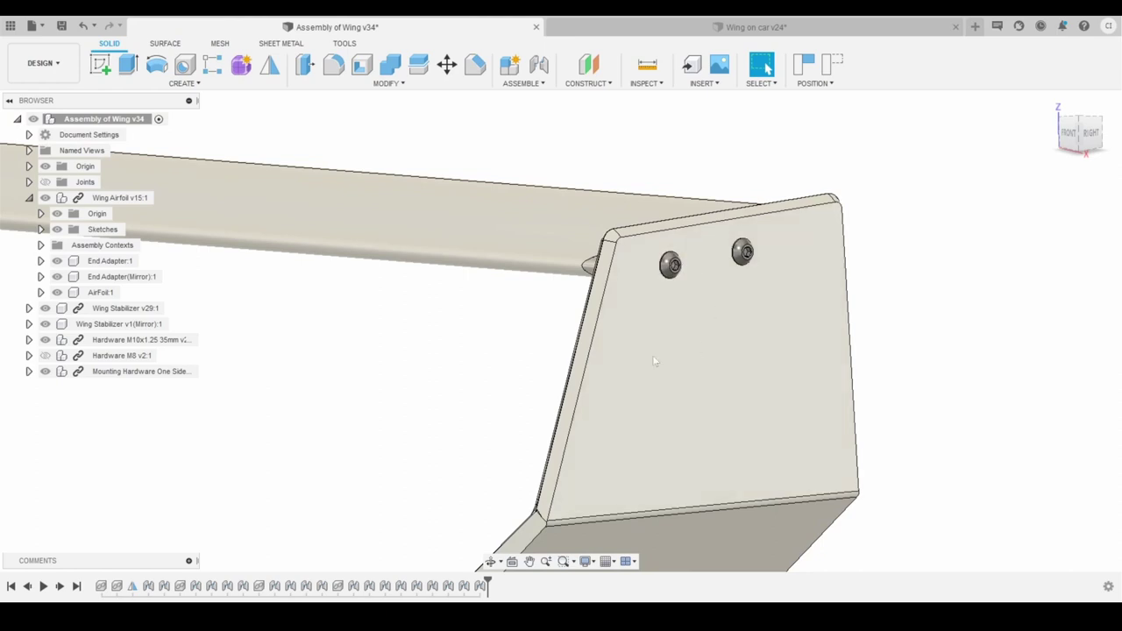
key("F6")
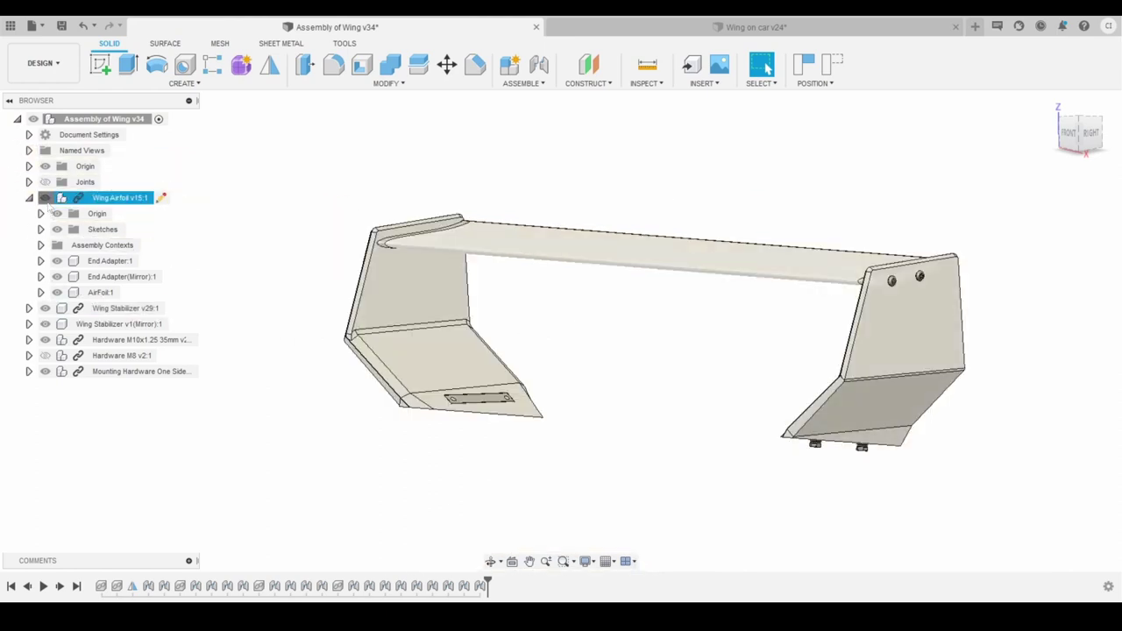
Inspect the bolt positions among the airfoil's end holes from the right side with Wing Stabilizer v29:1 temporarily hidden.
left_click(46, 197)
left_click(46, 197)
left_click(46, 308)
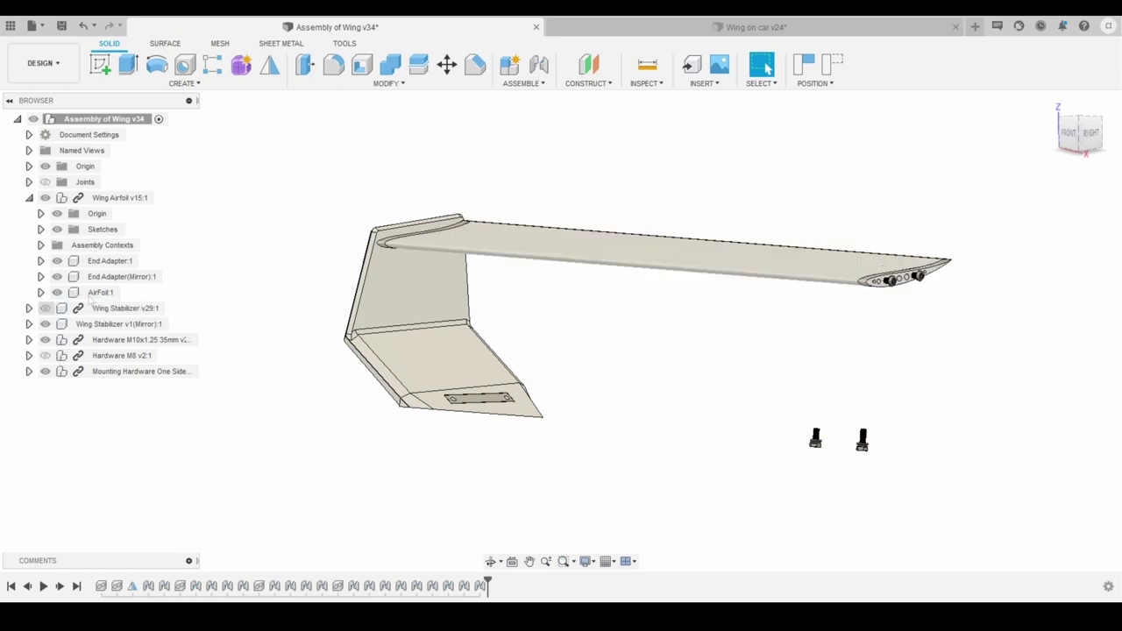
left_click(1093, 137)
scroll(919, 254, "up", 5)
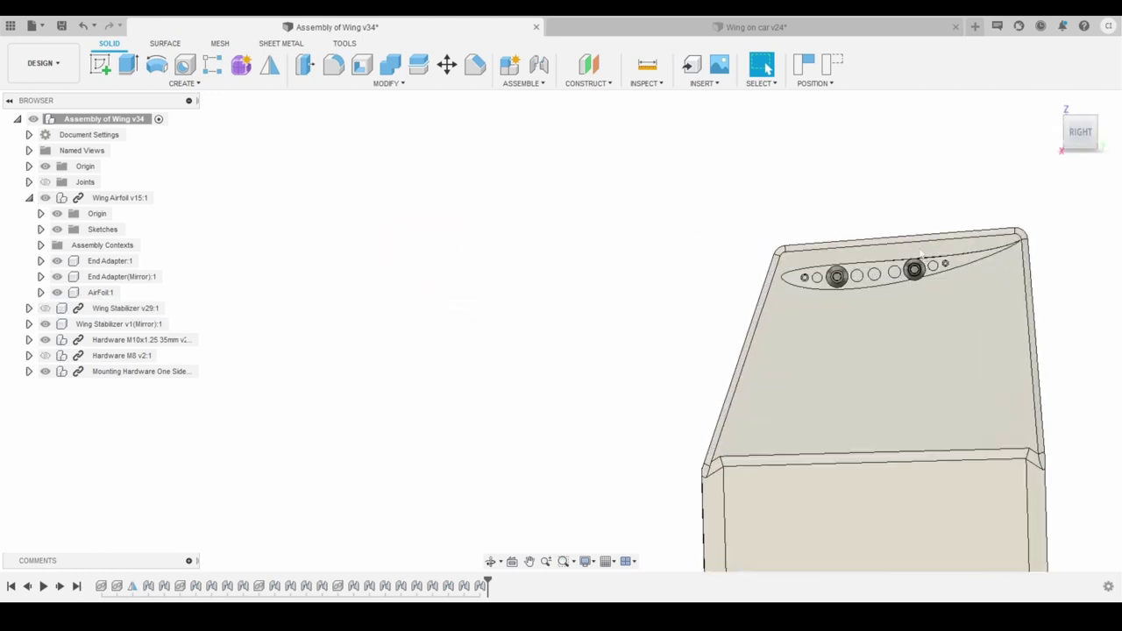
middle_click_drag(957, 266, 761, 290)
scroll(812, 280, "up", 3)
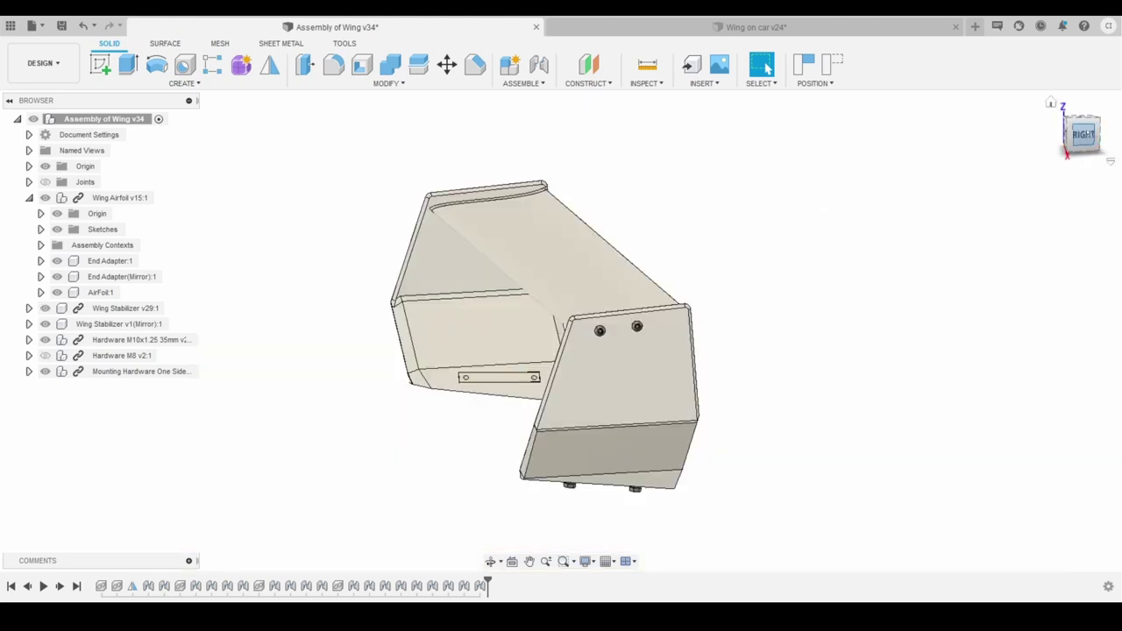
mouse_move(1084, 135)
left_mouse_down()
mouse_move(1103, 124)
mouse_move(1087, 131)
left_mouse_up()
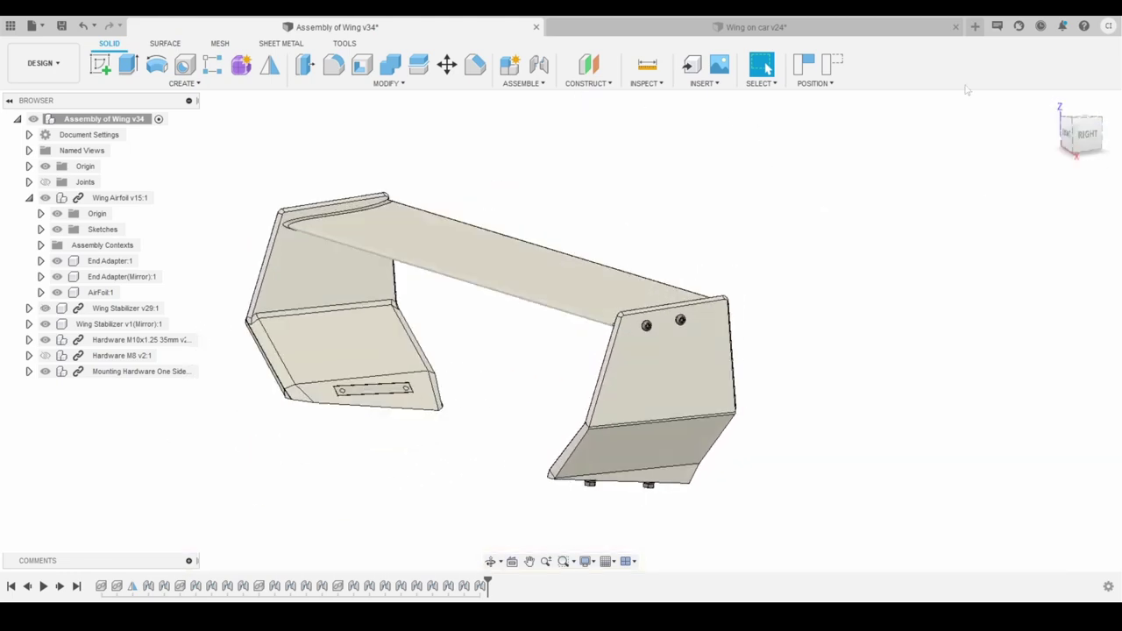
Switch to the Wing on car v24 document and show the 3D Scan Trunk body to inspect the wing's placement on it.
key("ctrl+Tab")
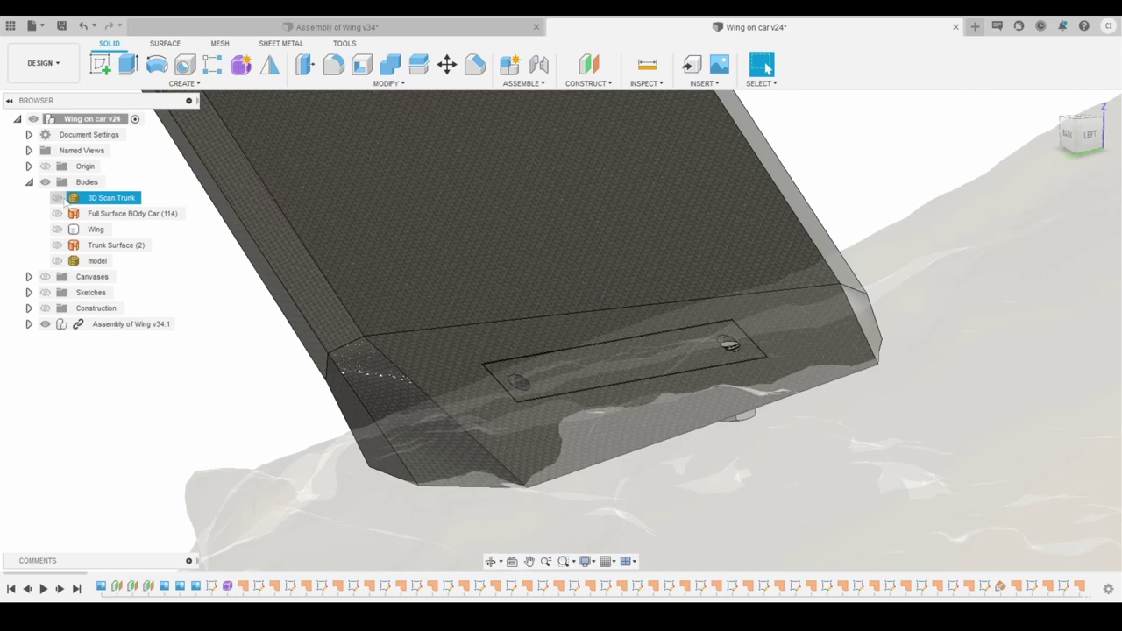
left_click(57, 197)
scroll(531, 233, "down", 6)
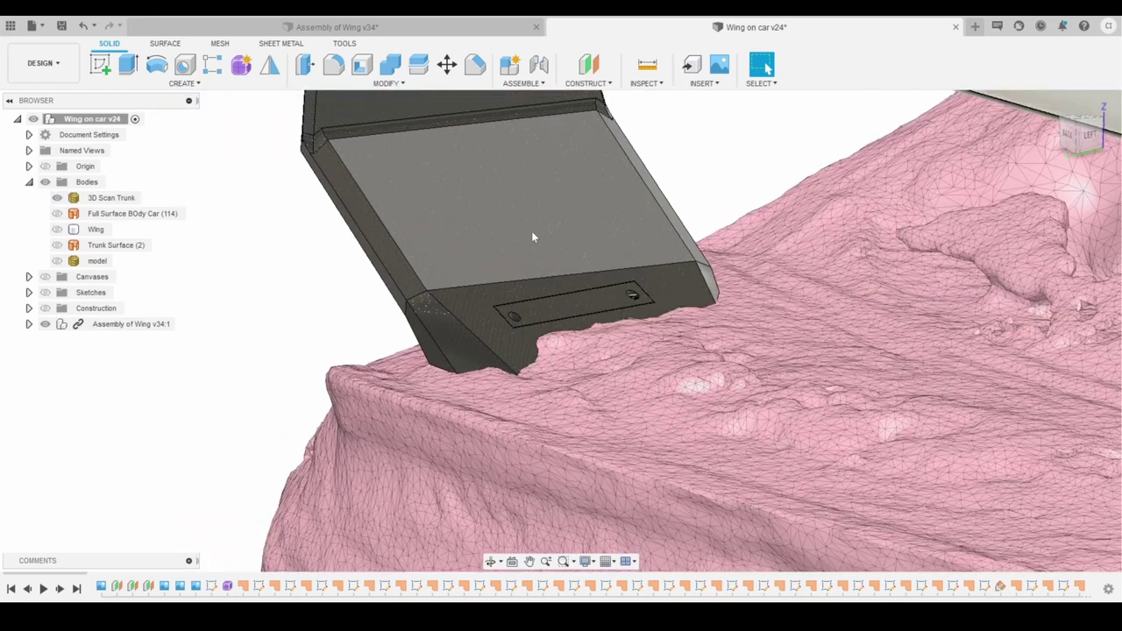
scroll(628, 200, "down", 1)
left_click(1090, 134)
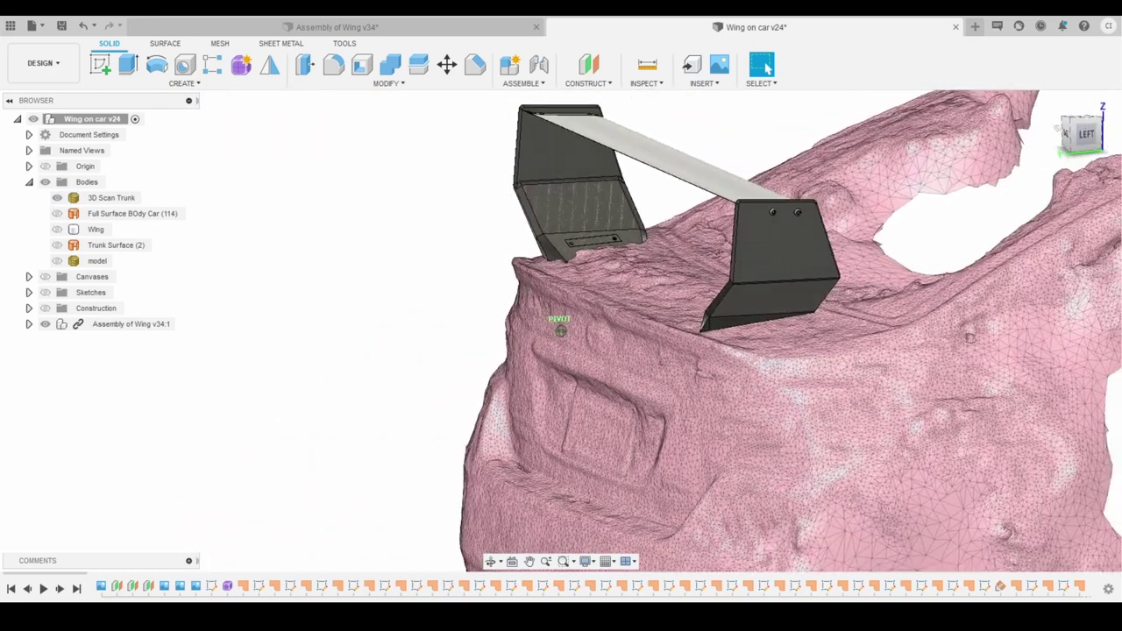
Examine how the wing stabilizers sit on the scanned trunk from the left and right sides.
scroll(545, 259, "up", 3)
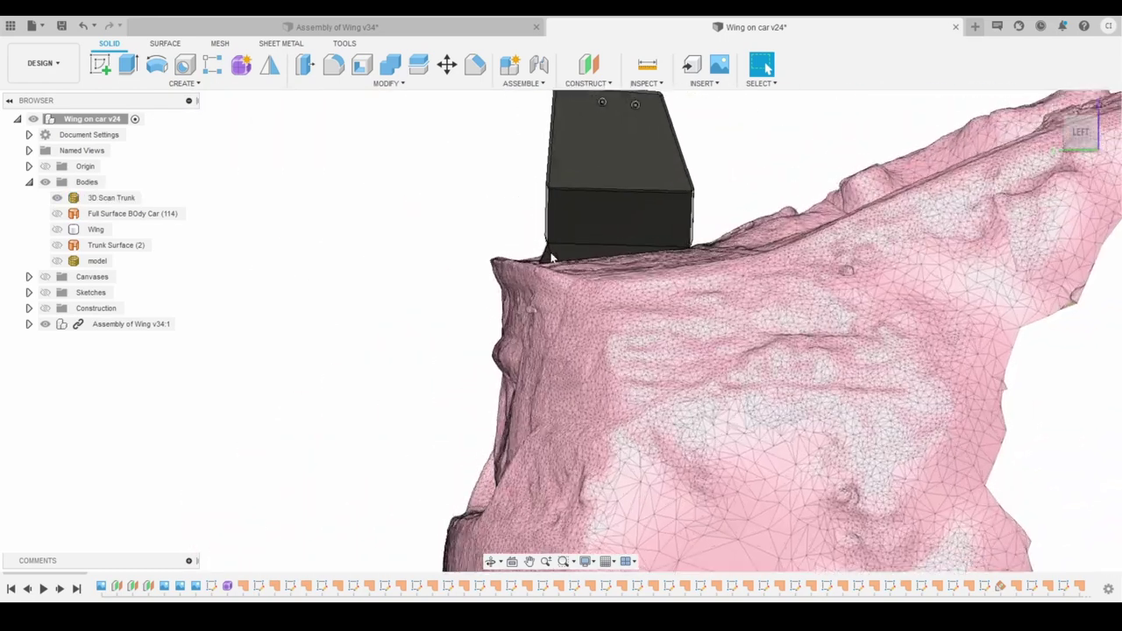
scroll(544, 261, "down", 3)
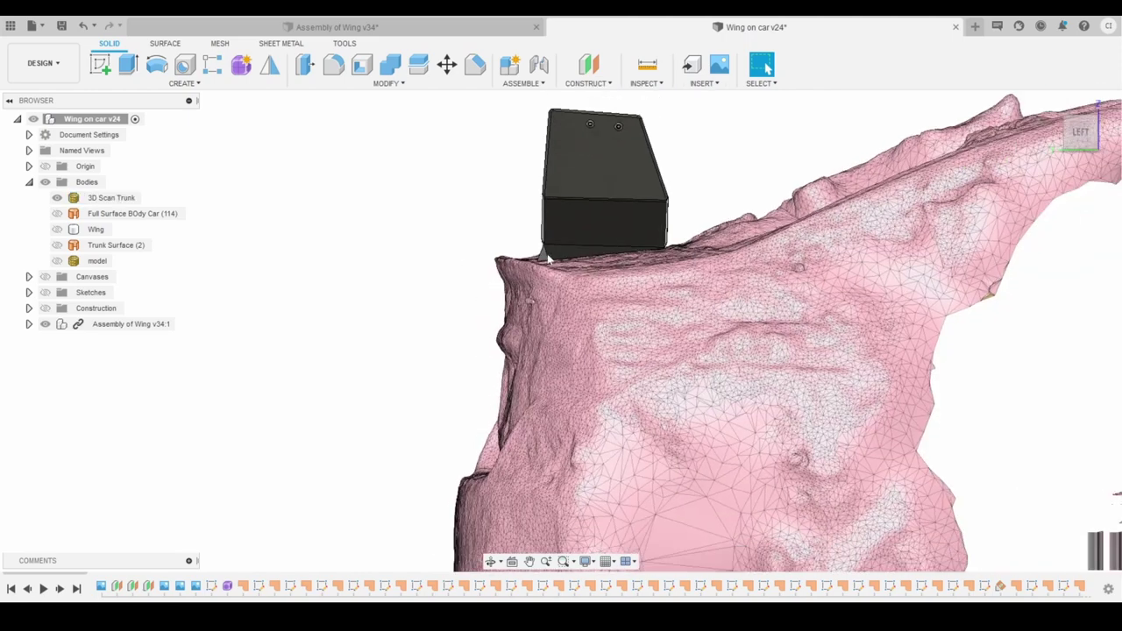
mouse_move(1084, 131)
left_mouse_down()
mouse_move(1103, 146)
mouse_move(1121, 133)
mouse_move(1093, 140)
left_mouse_up()
key("Escape")
left_click(1100, 133)
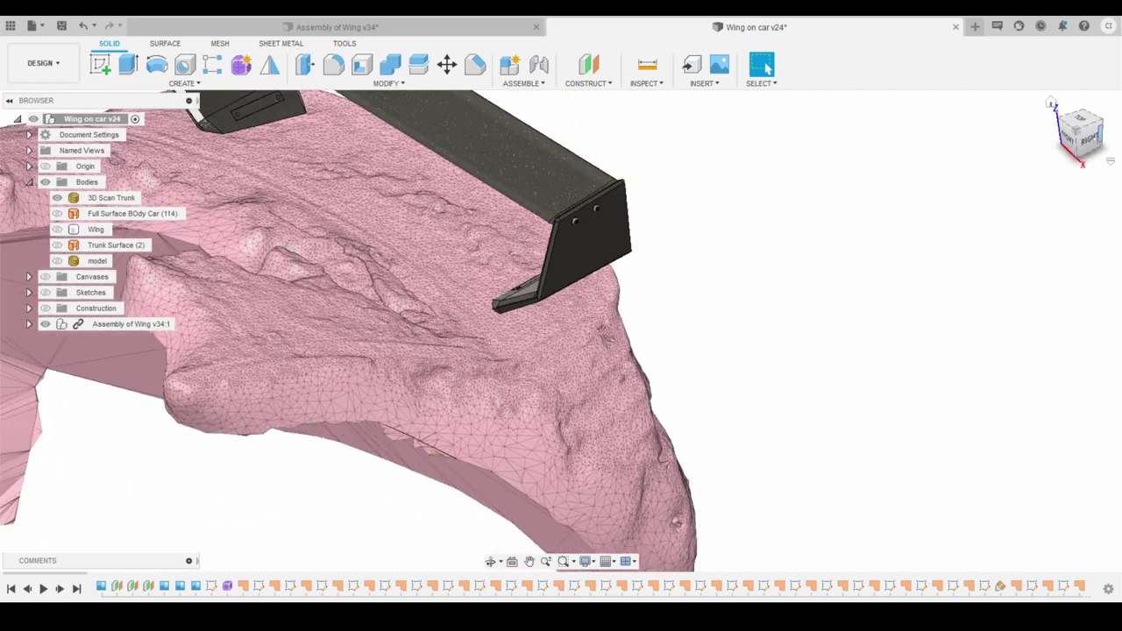
left_click(1070, 132)
scroll(592, 248, "up", 3)
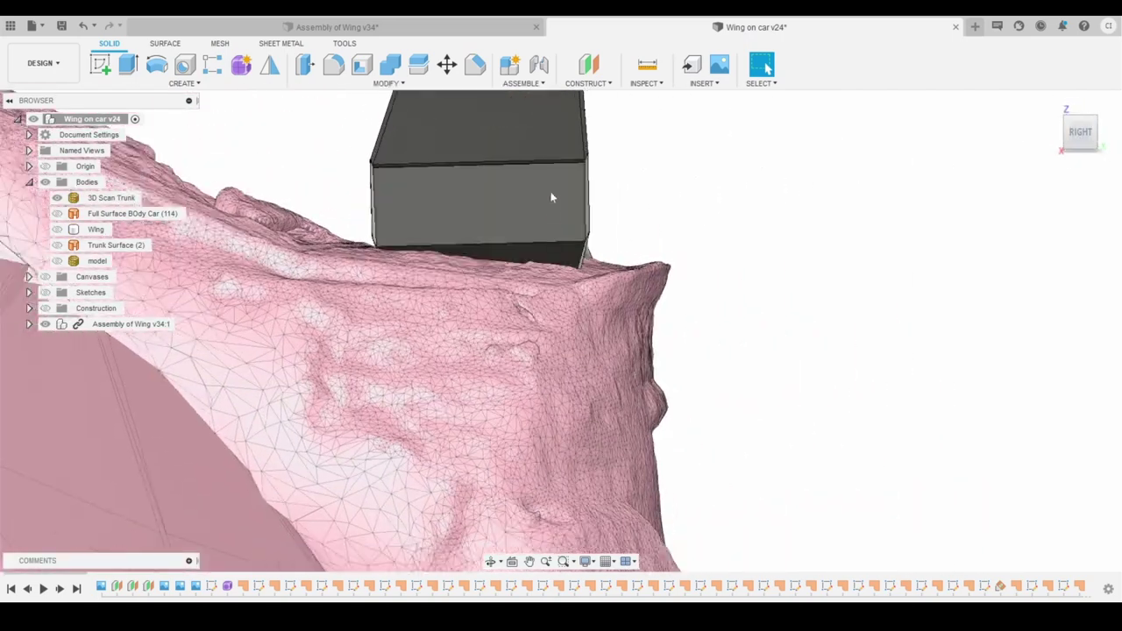
left_click_drag(1080, 131, 1059, 141)
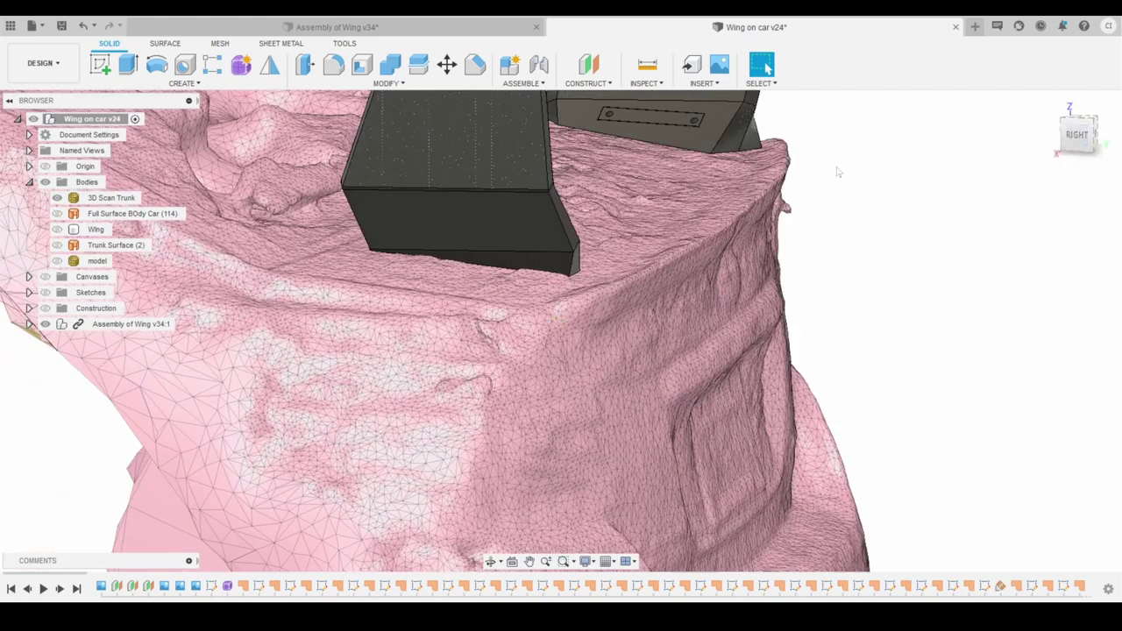
scroll(839, 171, "down", 3)
middle_click_drag(864, 159, 739, 277)
scroll(737, 275, "up", 3)
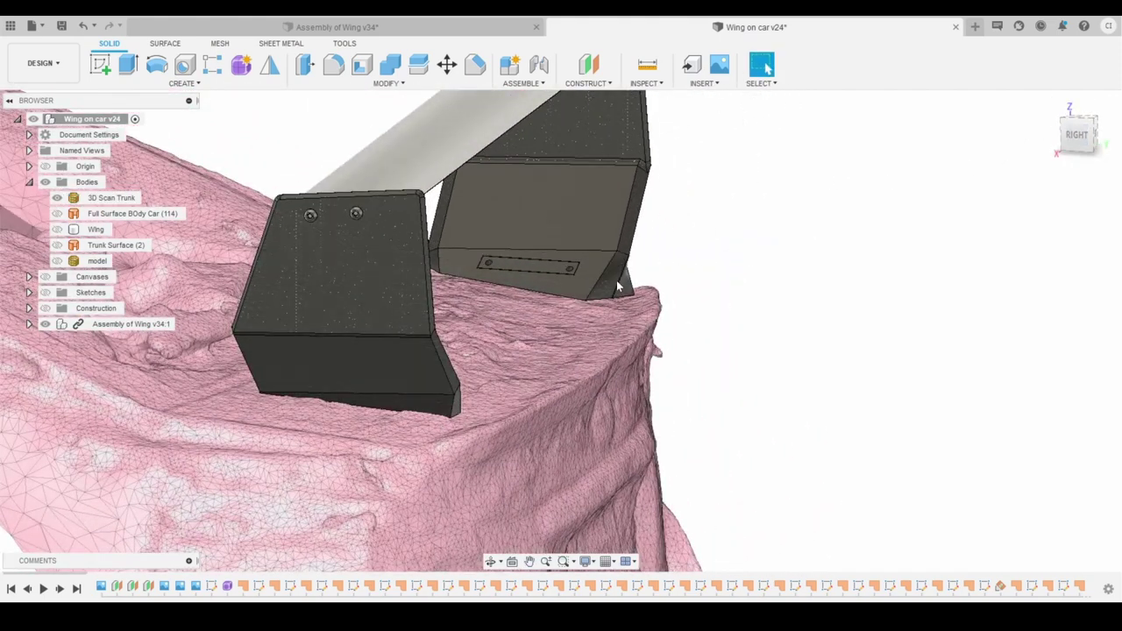
Inspect the angled rear corners at the base of both wing stabilizers against the scanned trunk's edge.
scroll(620, 284, "up", 4)
left_click(617, 302)
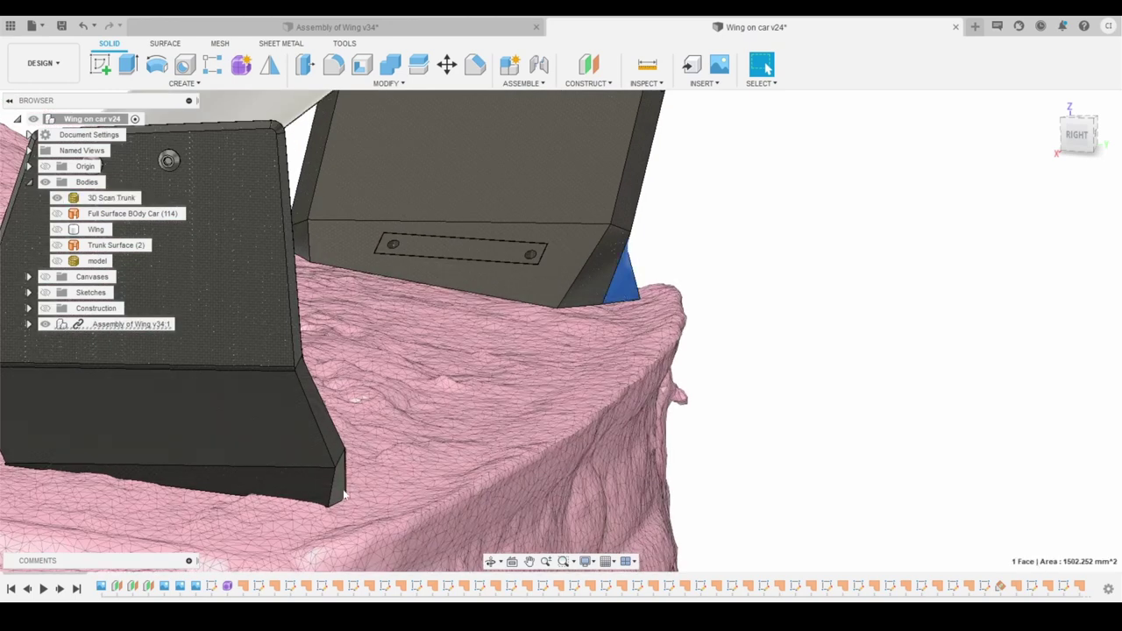
left_click(334, 495)
scroll(575, 438, "up", 1)
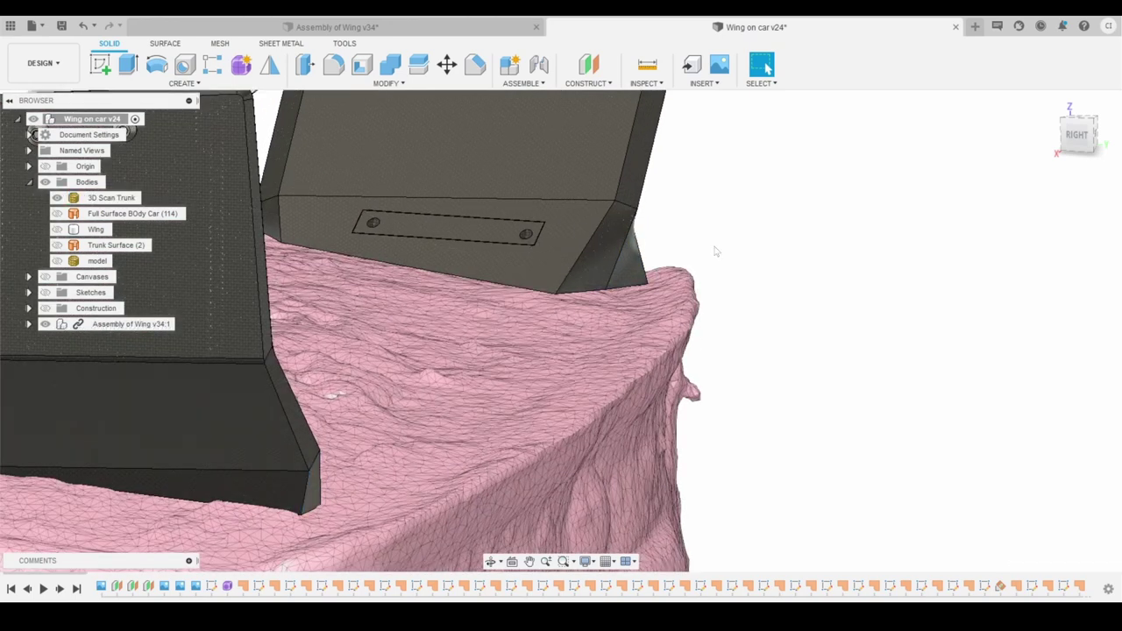
left_click(685, 292)
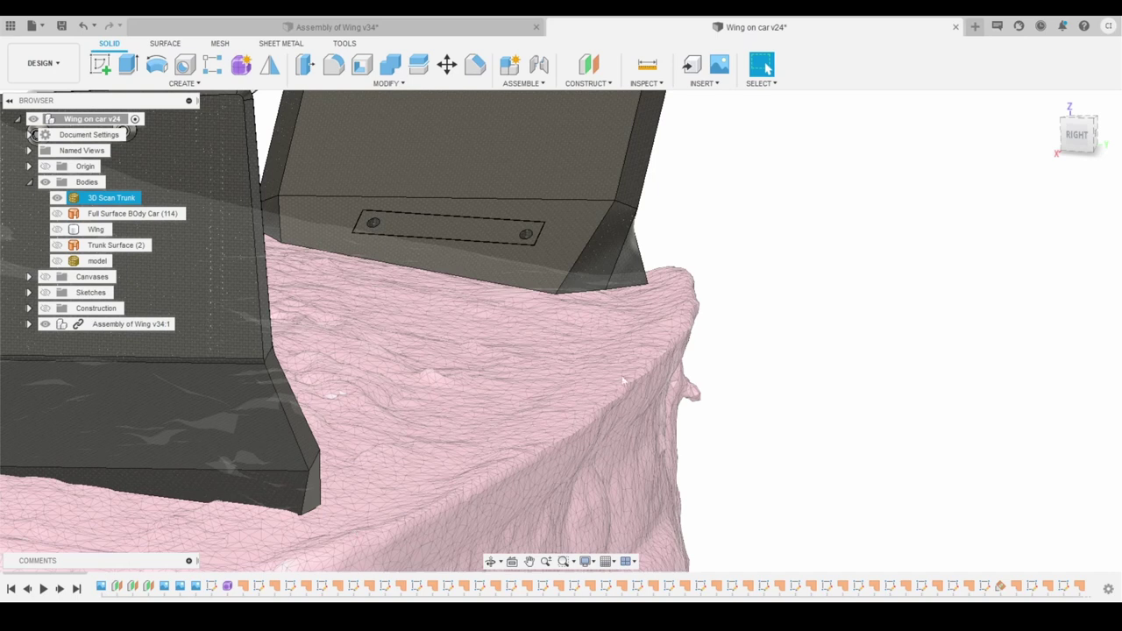
scroll(673, 276, "down", 3)
left_click(716, 242)
scroll(743, 168, "down", 2)
middle_click_drag(743, 167, 966, 204)
middle_click_drag(849, 207, 738, 241)
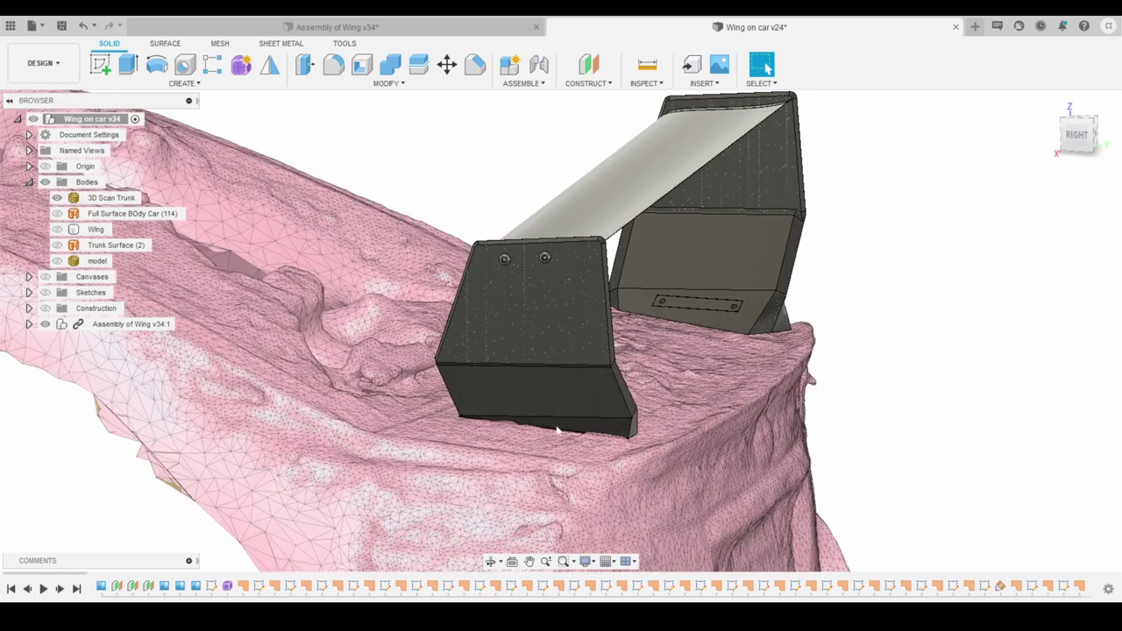
scroll(526, 410, "up", 3)
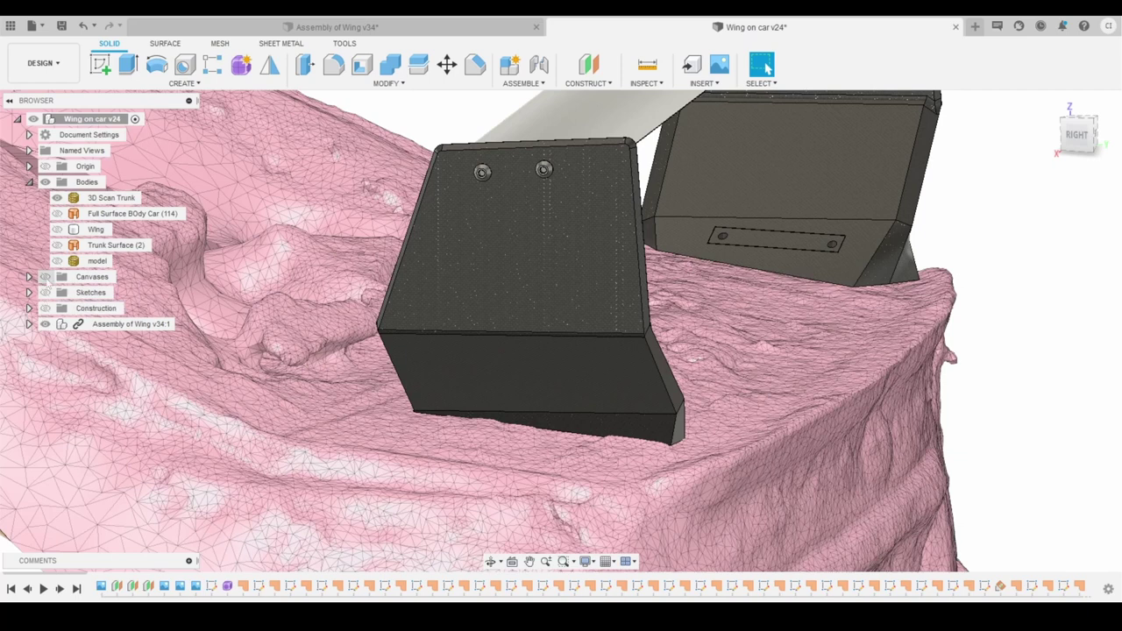
Show the Canvases folder with the drill templates and hide the Bodies folder, viewing the wing from the top.
left_click(29, 277)
left_click(45, 277)
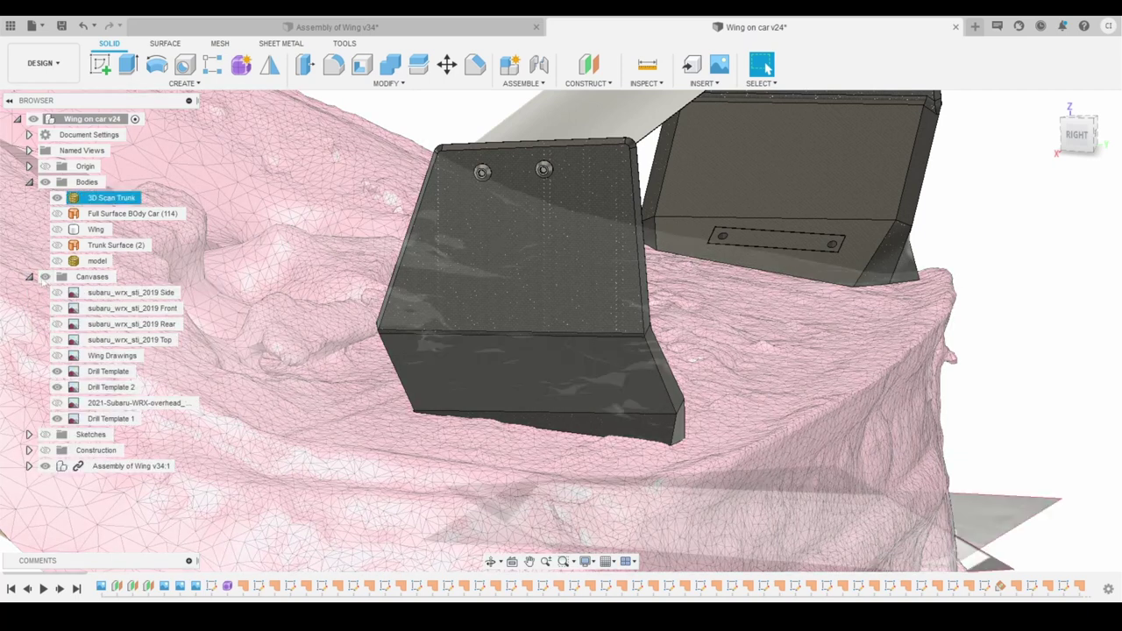
scroll(526, 308, "down", 2)
left_click(1080, 119)
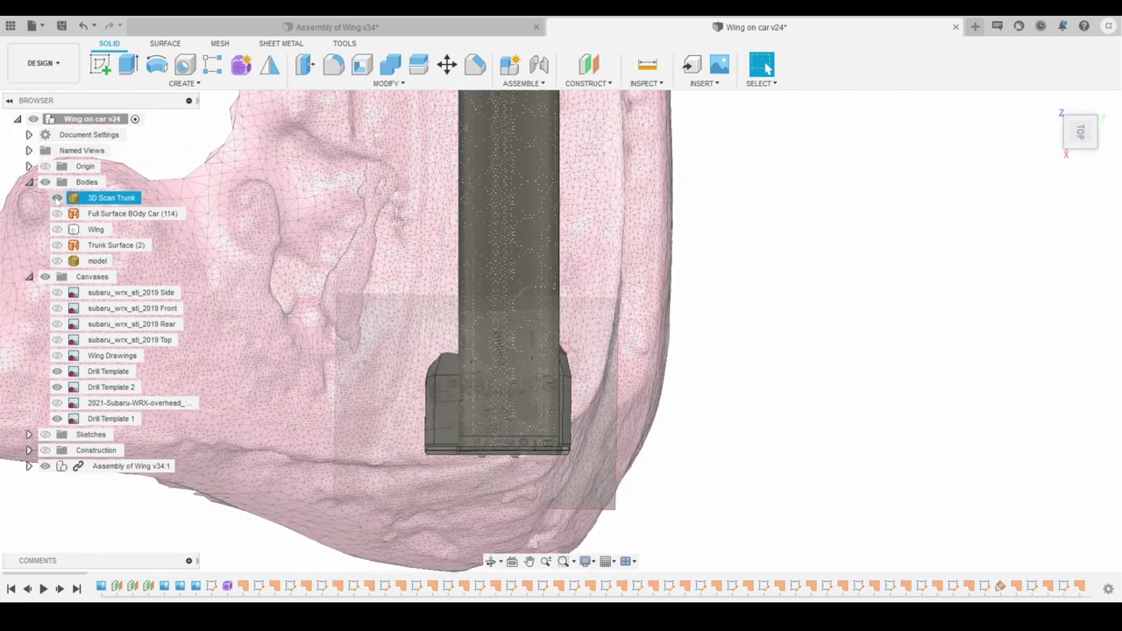
left_click(41, 185)
left_click(45, 182)
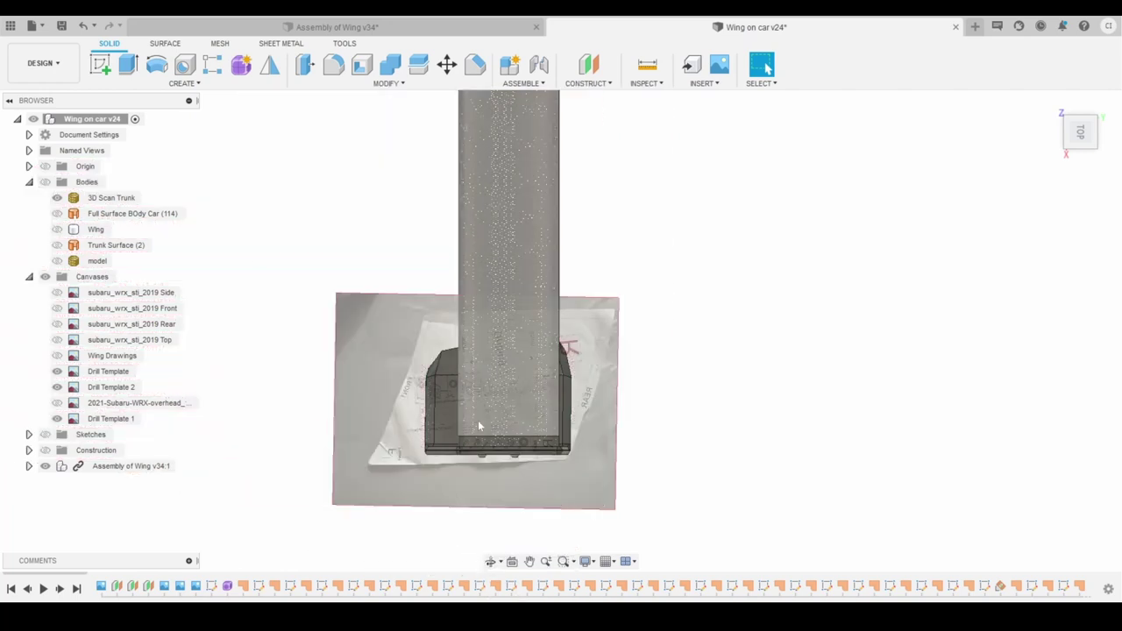
Examine how the stabilizer base lines up with the drill template canvas, including the template's drilling marks and outline.
scroll(475, 422, "up", 4)
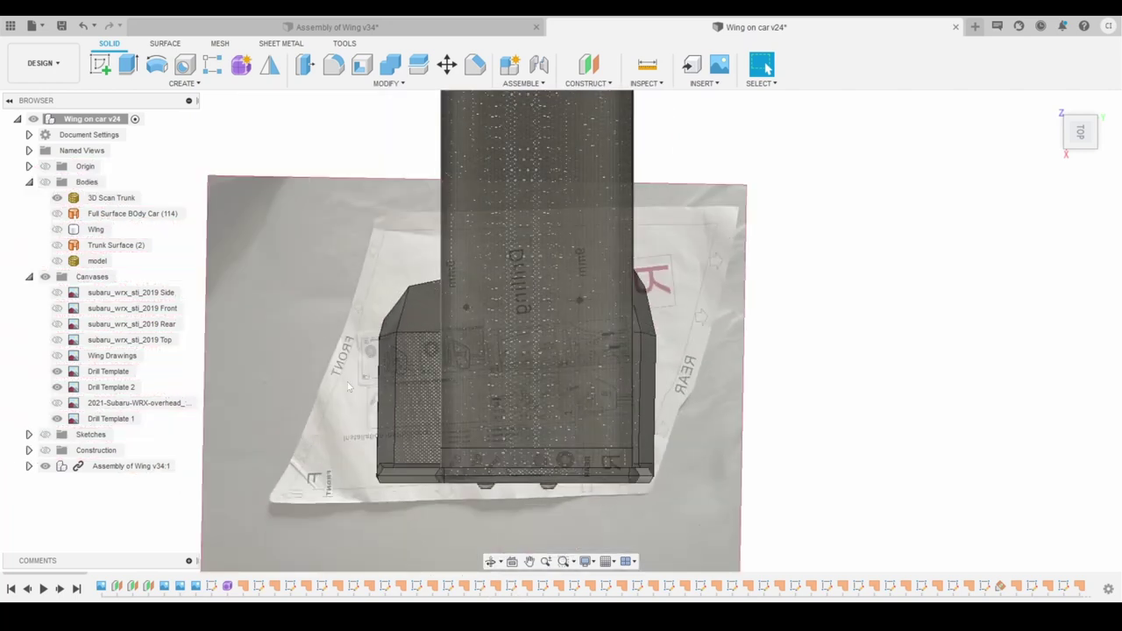
scroll(546, 414, "up", 3)
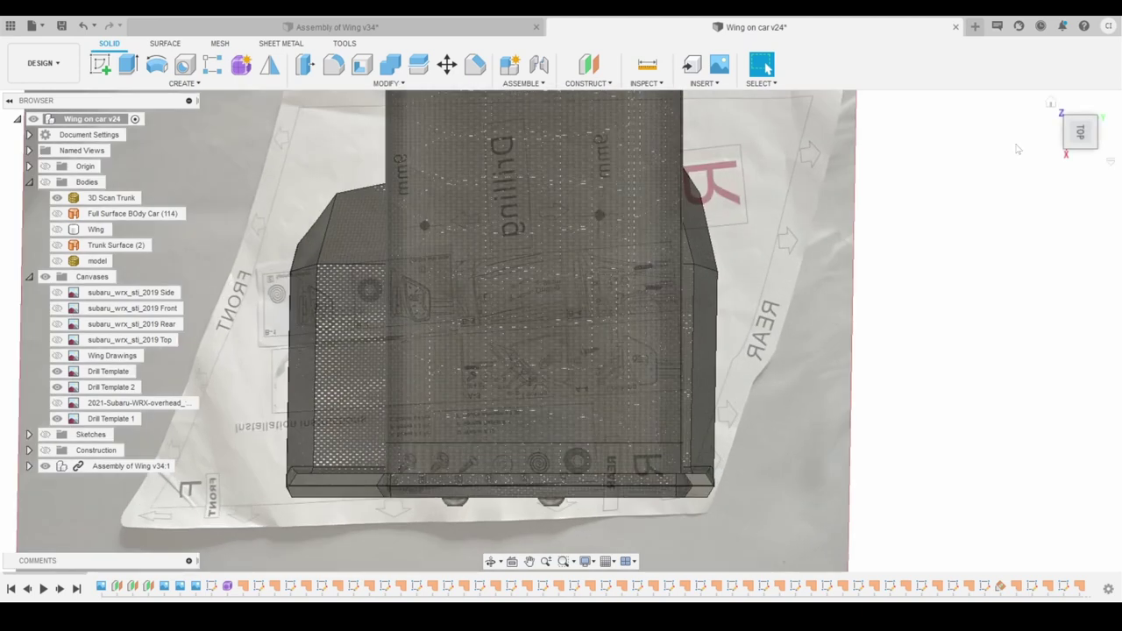
mouse_move(1080, 146)
left_mouse_down()
mouse_move(1081, 162)
mouse_move(1081, 117)
mouse_move(1082, 156)
mouse_move(1081, 134)
mouse_move(1081, 146)
left_mouse_up()
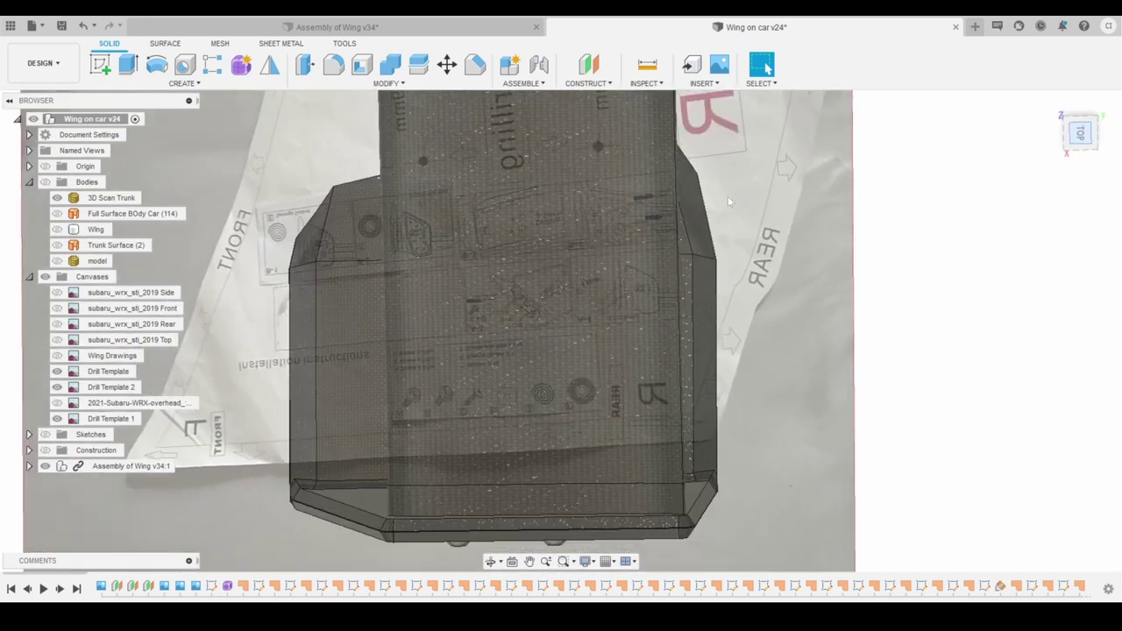
scroll(465, 213, "down", 5)
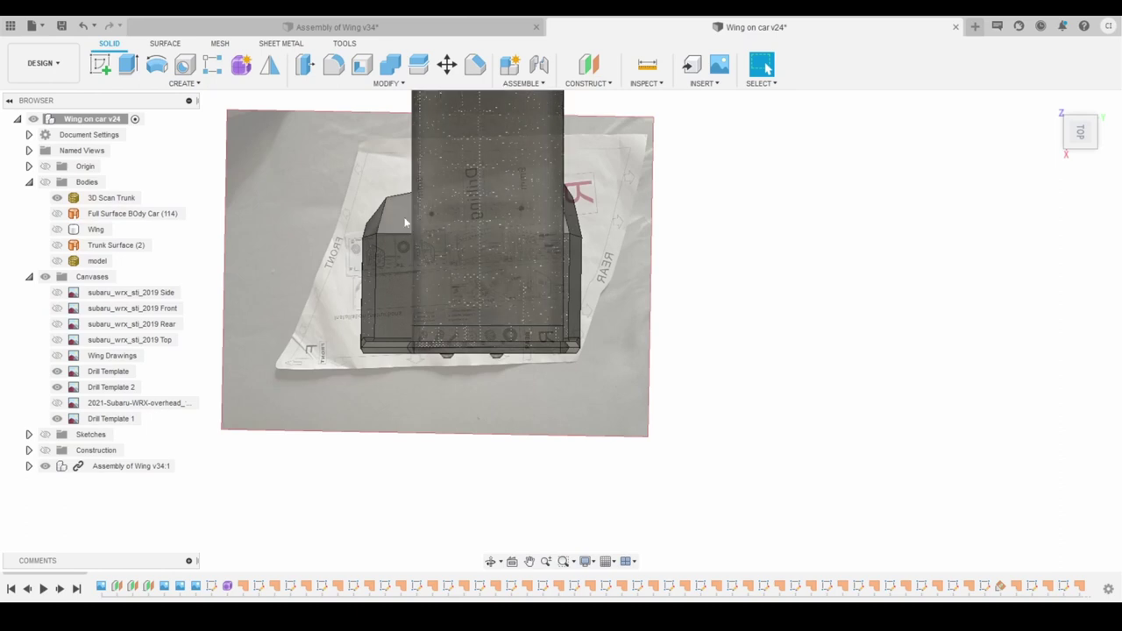
middle_click_drag(397, 184, 451, 295)
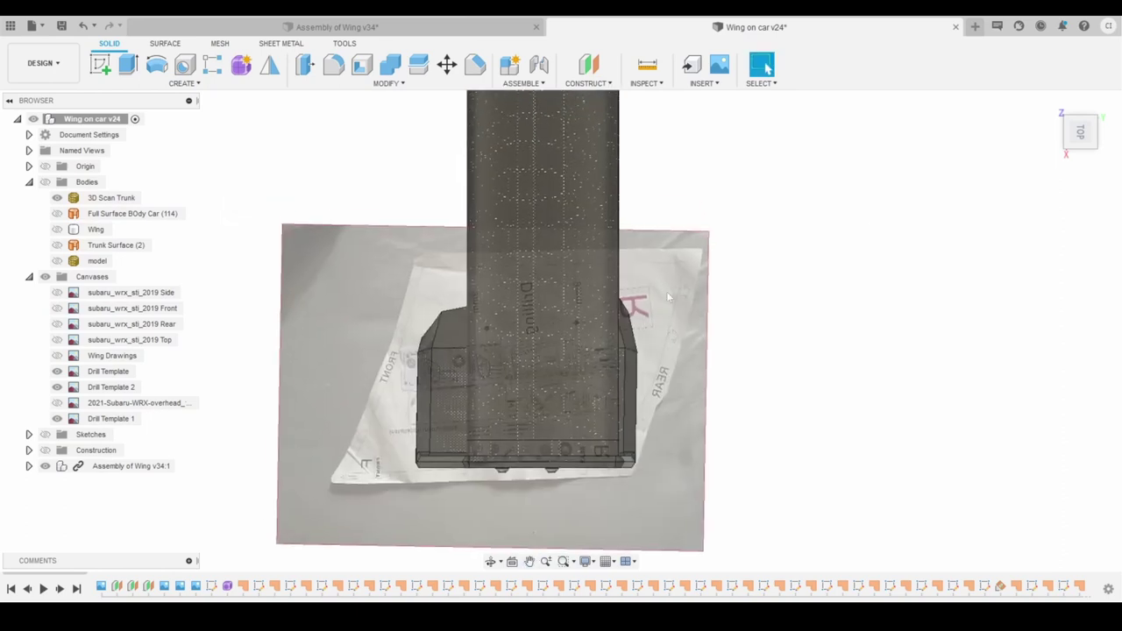
scroll(666, 291, "down", 6)
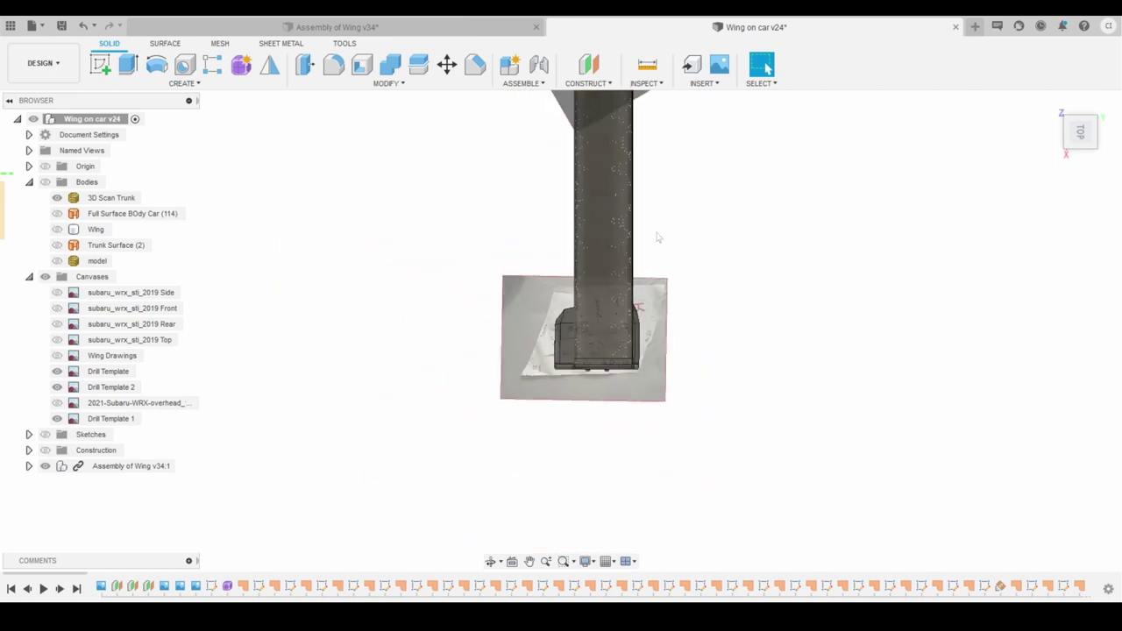
middle_click_drag(561, 331, 640, 237, "shift")
middle_click_drag(863, 175, 797, 201, "shift")
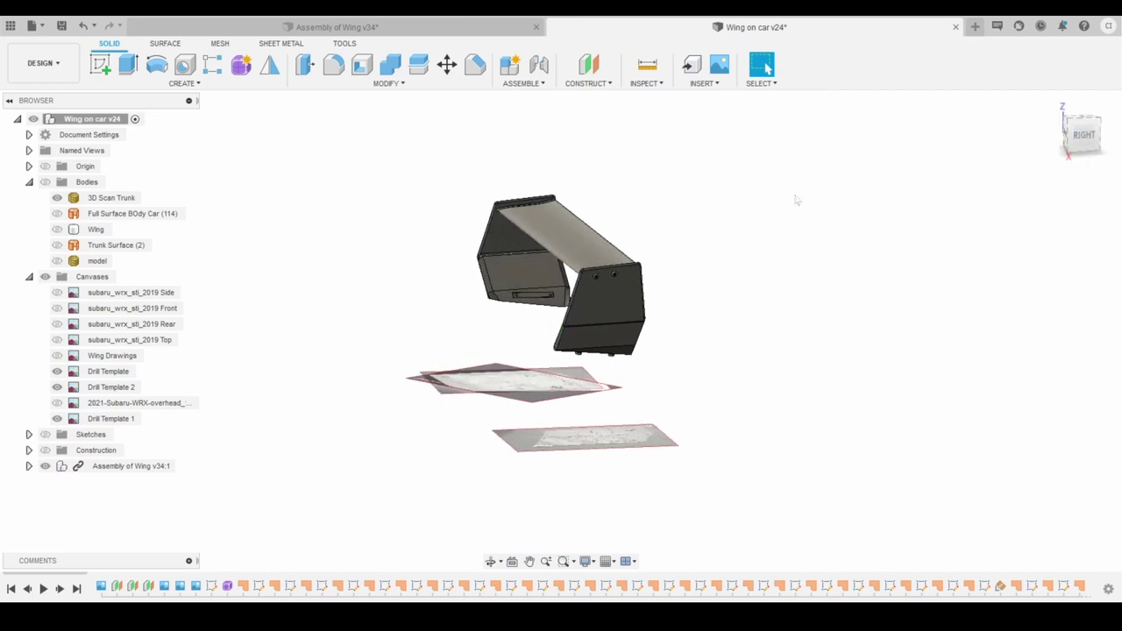
Switch to the Assembly of Wing v34 document and inspect the stabilizer's two upper bolts from the right side.
left_click(337, 27)
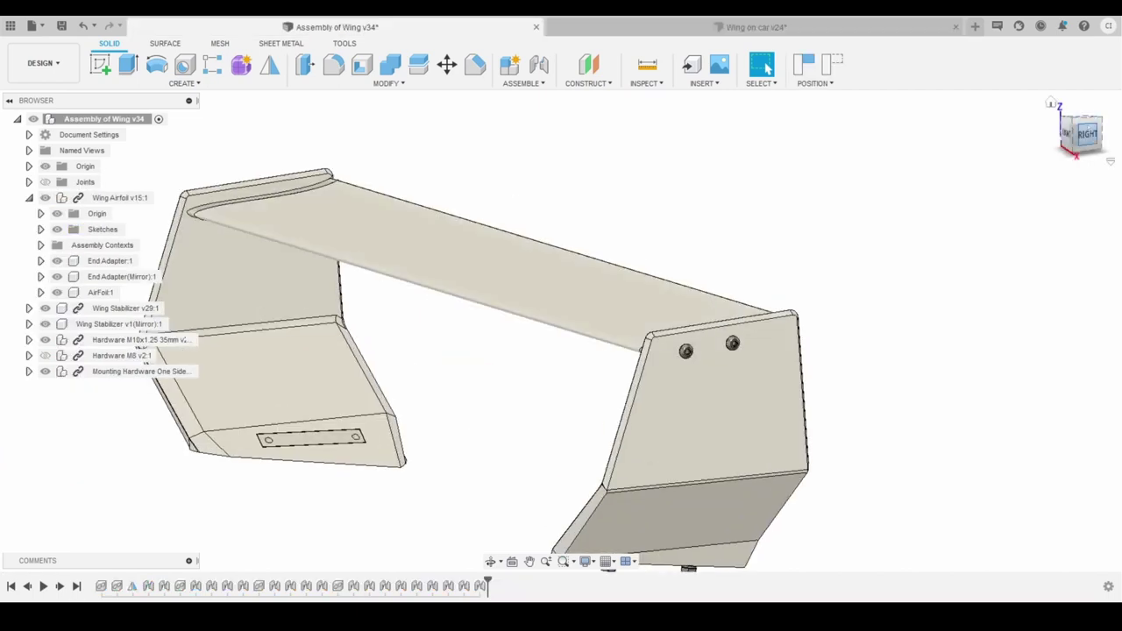
left_click(1087, 133)
scroll(624, 319, "down", 3)
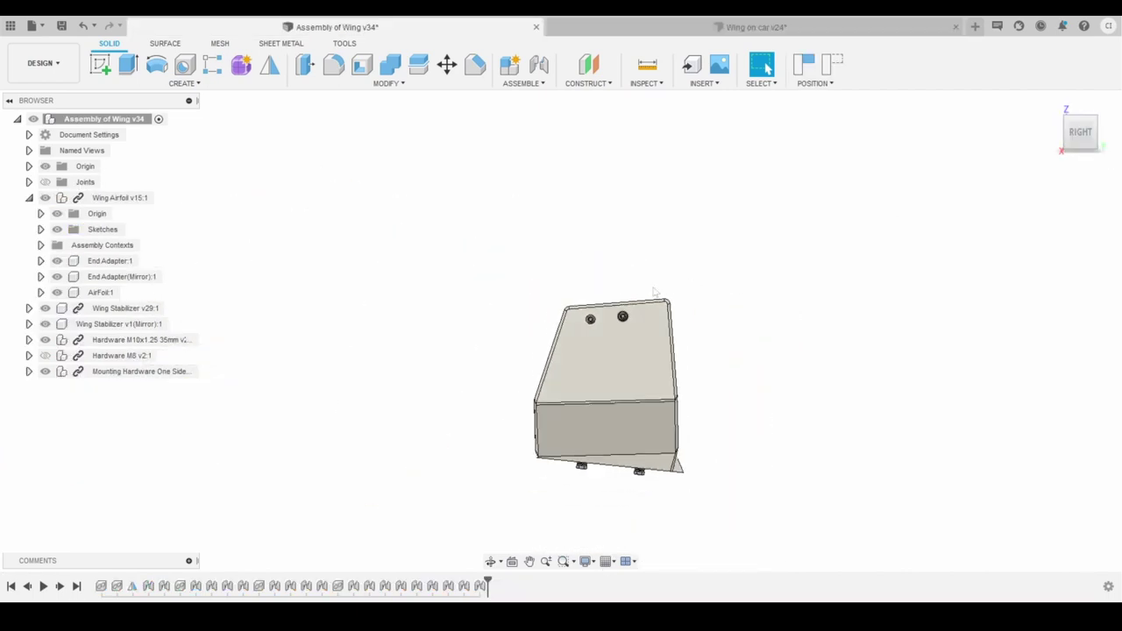
middle_click_drag(603, 151, 631, 195, "shift")
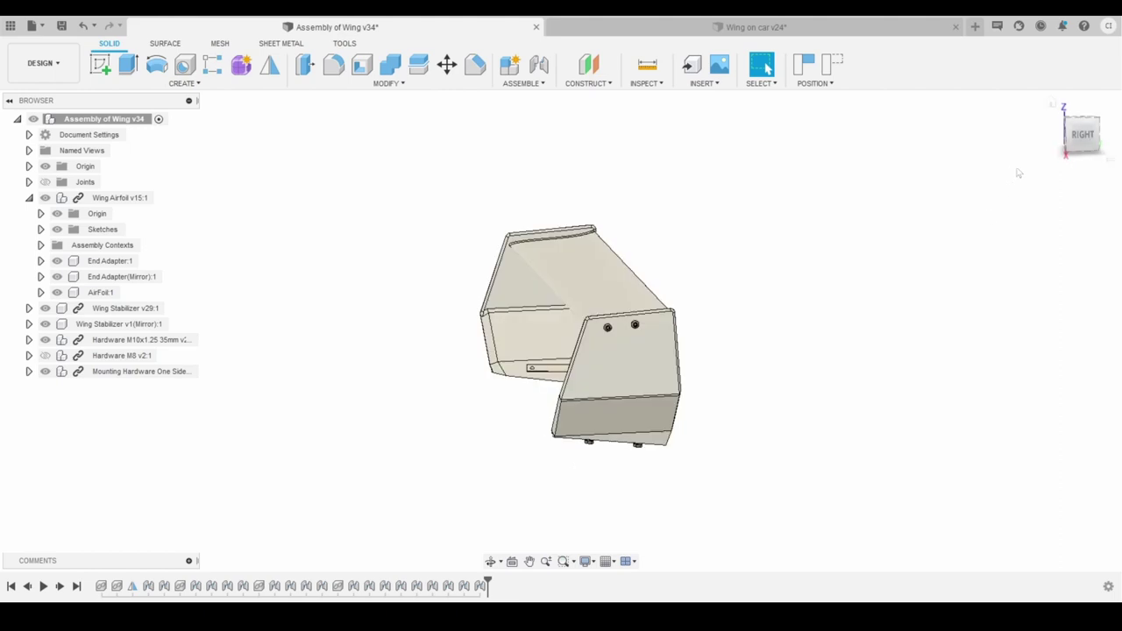
middle_click_drag(1019, 173, 634, 304, "shift")
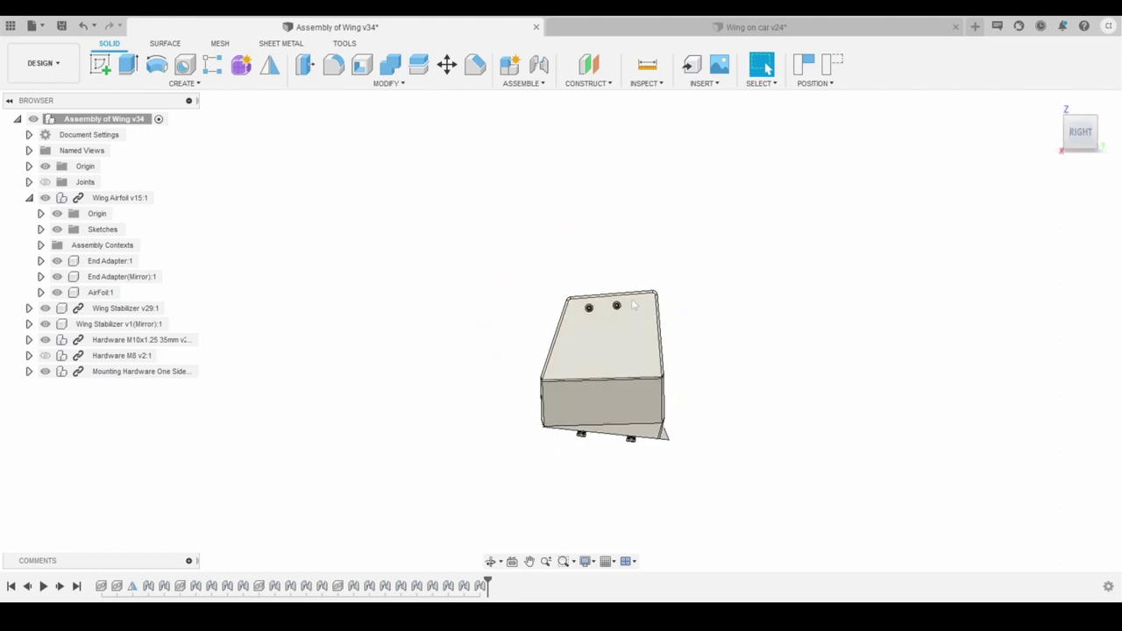
scroll(597, 307, "up", 3)
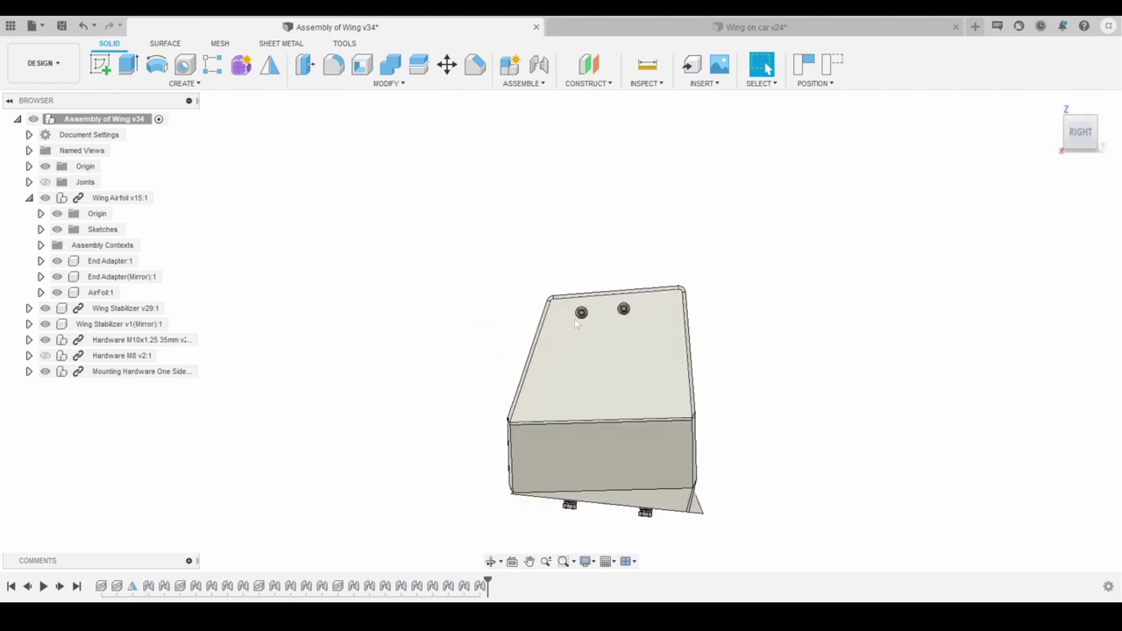
scroll(604, 326, "down", 2)
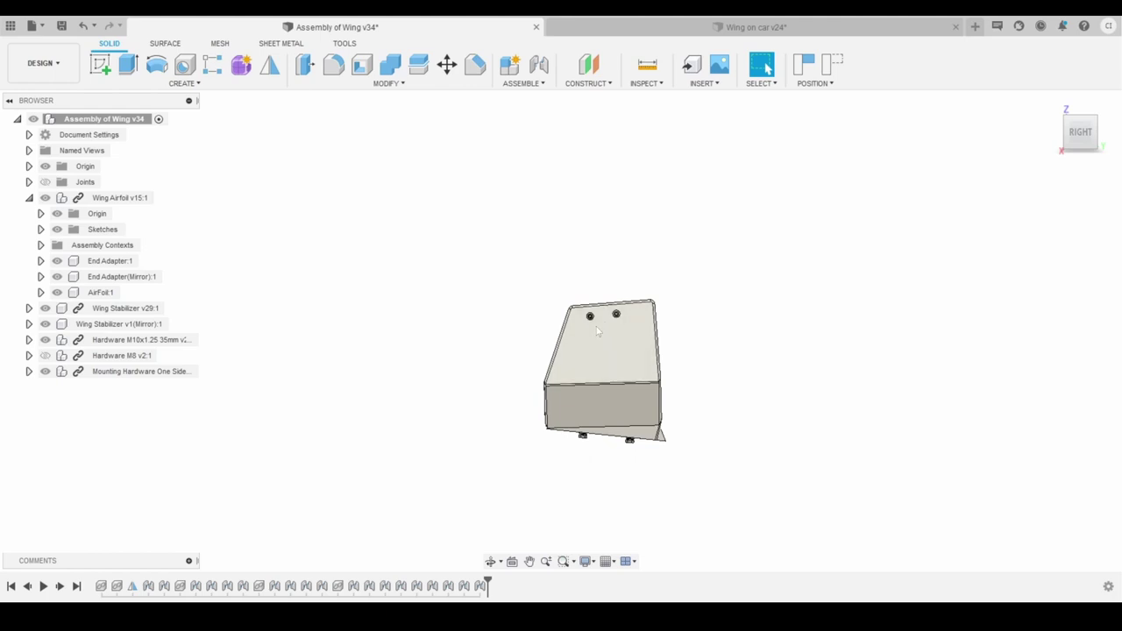
scroll(612, 317, "up", 5)
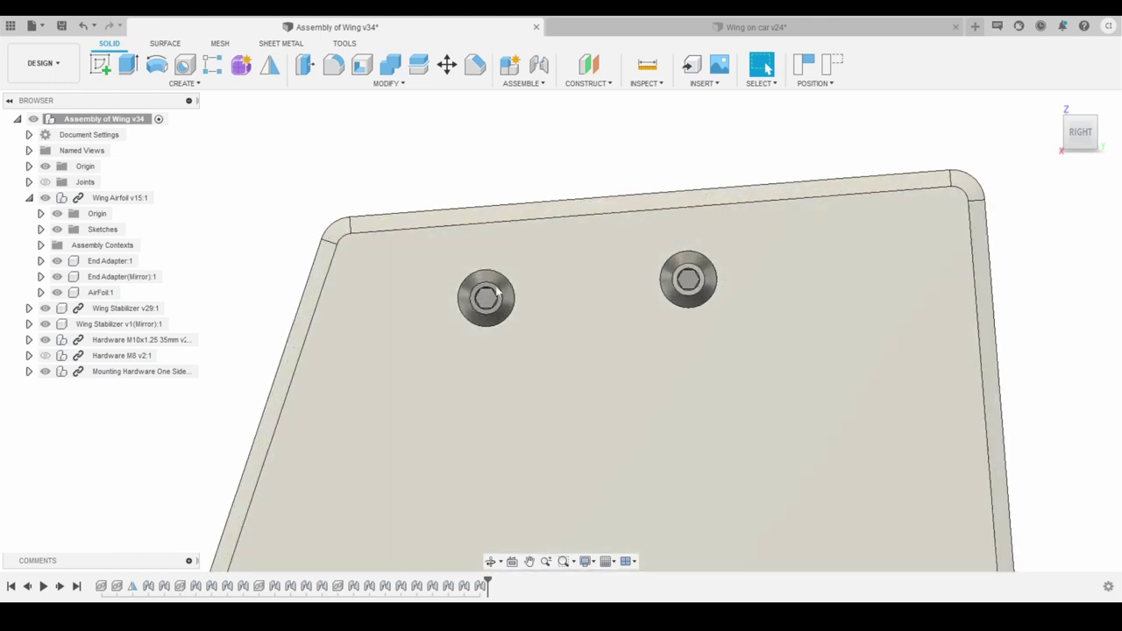
scroll(520, 308, "down", 3)
middle_click_drag(336, 351, 573, 313)
scroll(995, 150, "down", 3)
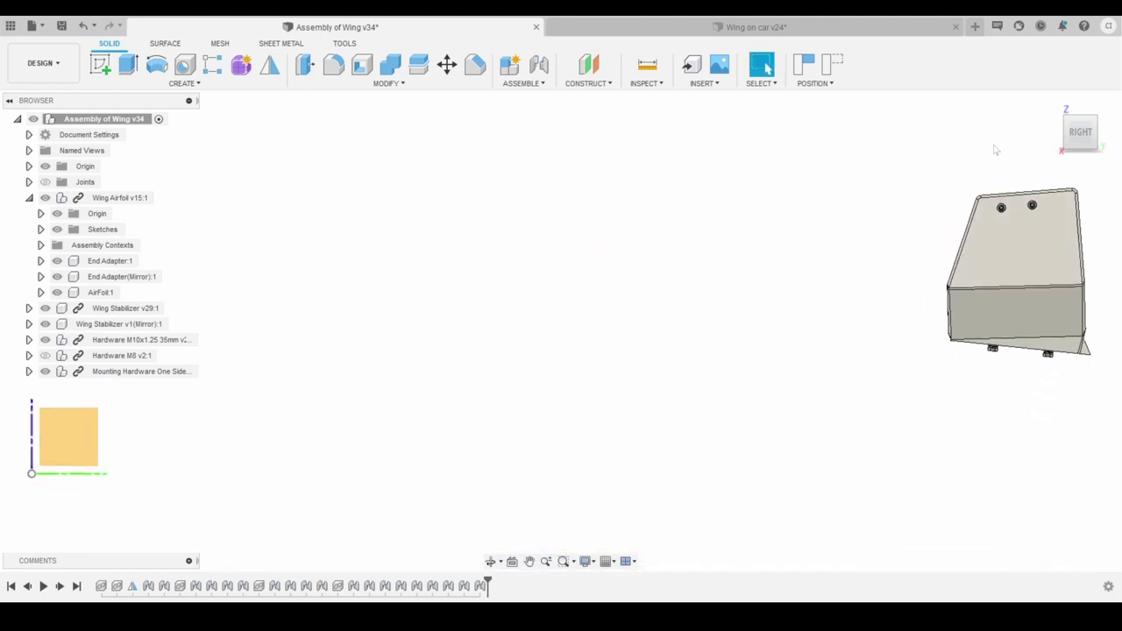
Review the complete wing assembly in an angled view from several directions.
left_click_drag(1081, 146, 1101, 153)
middle_click_drag(894, 226, 443, 346)
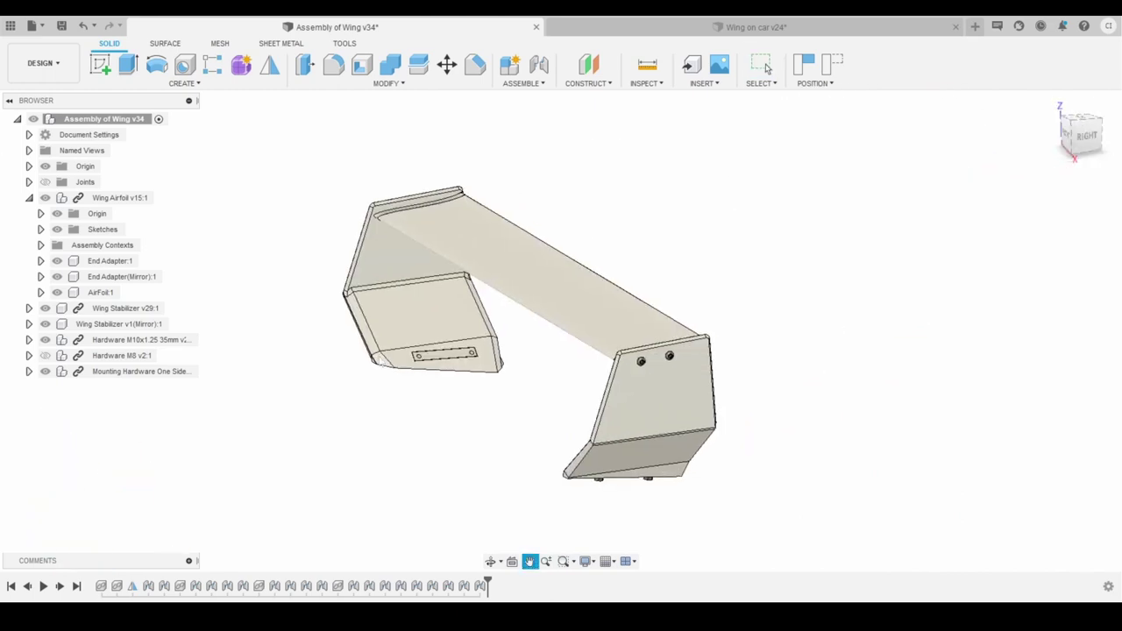
scroll(444, 346, "up", 3)
scroll(558, 330, "down", 3)
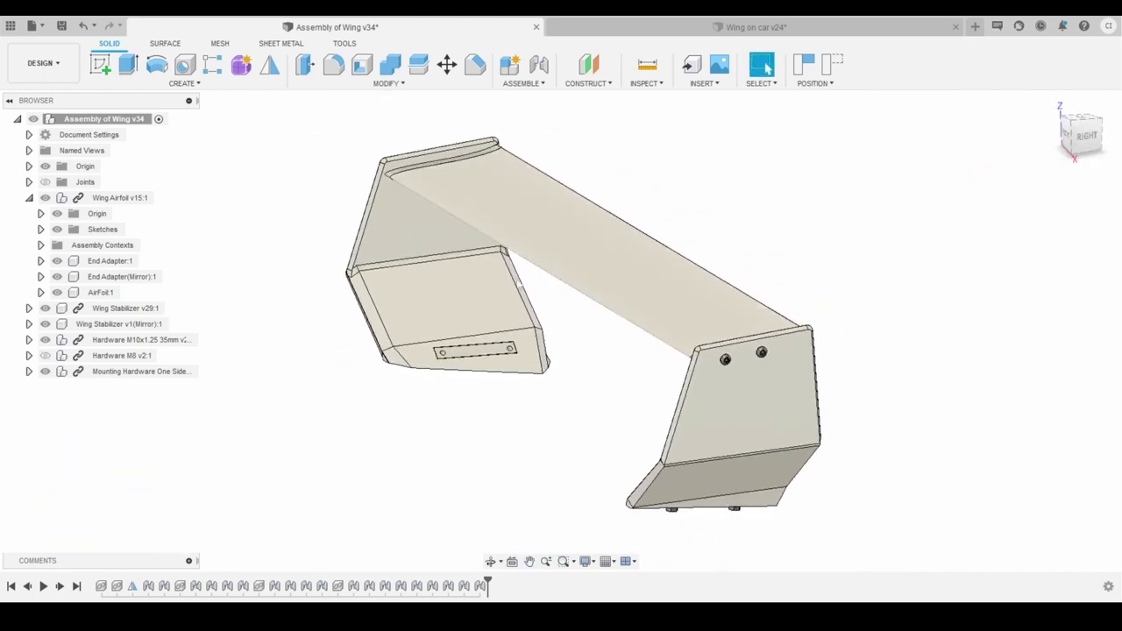
left_click_drag(1079, 139, 1101, 135)
left_click_drag(1033, 140, 986, 147)
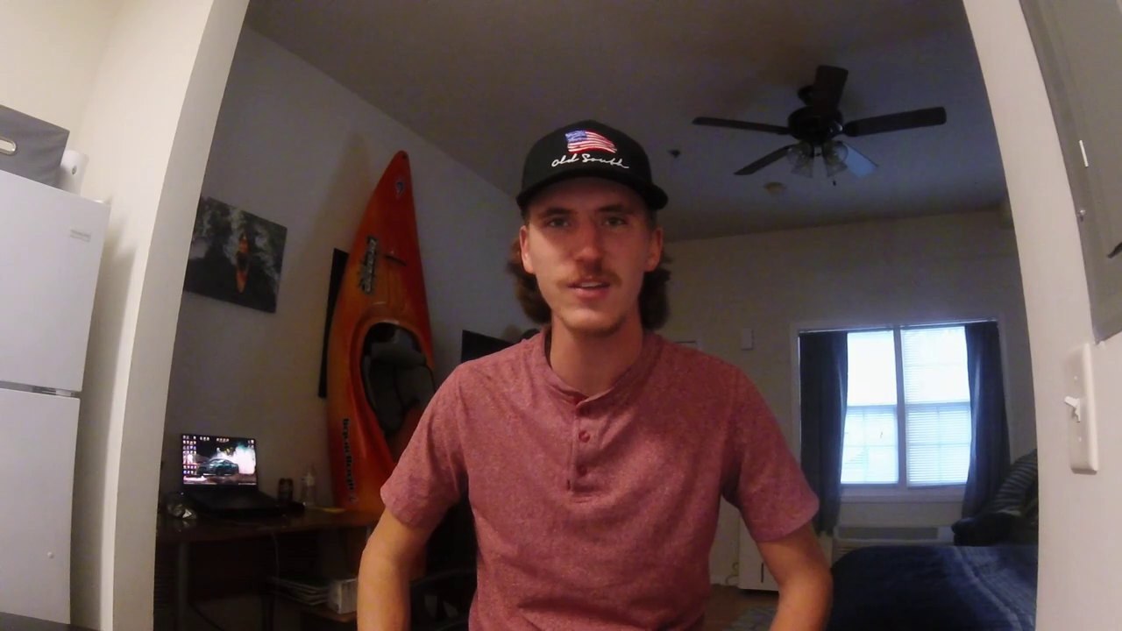